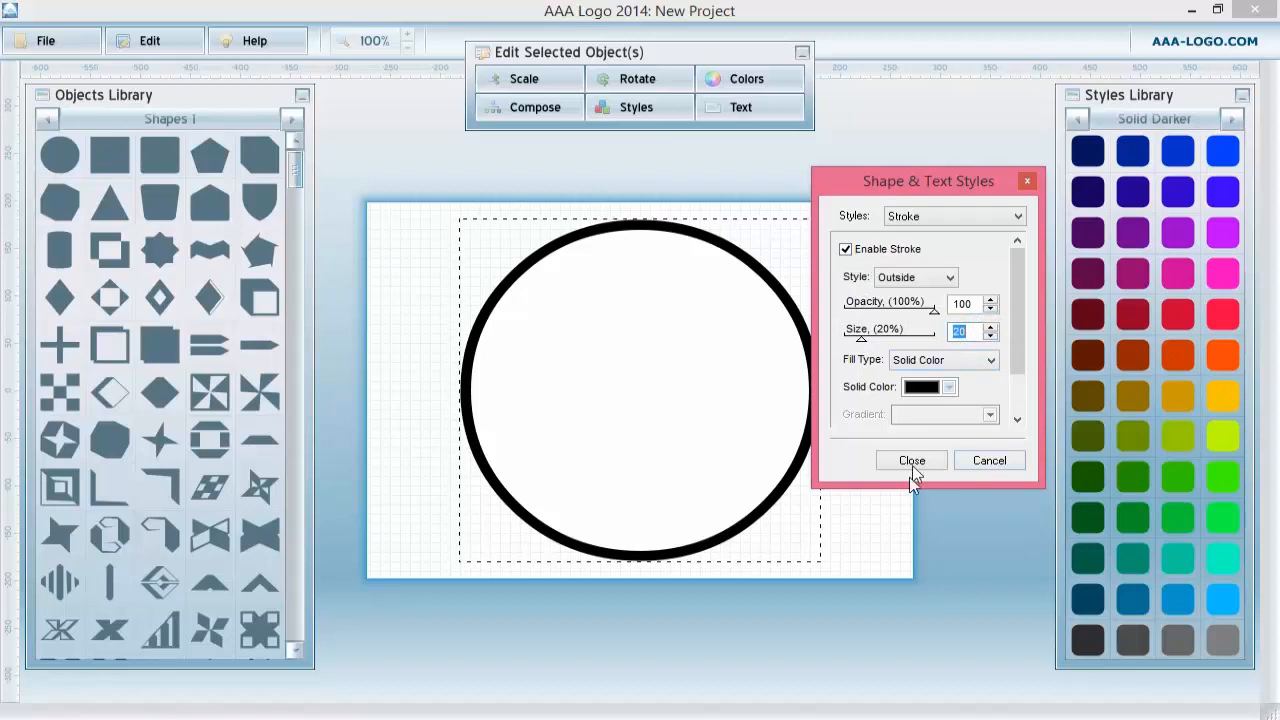
Add a circle shape at the canvas centre and set its solid fill colour to white (255, 255, 255).
click(912, 460)
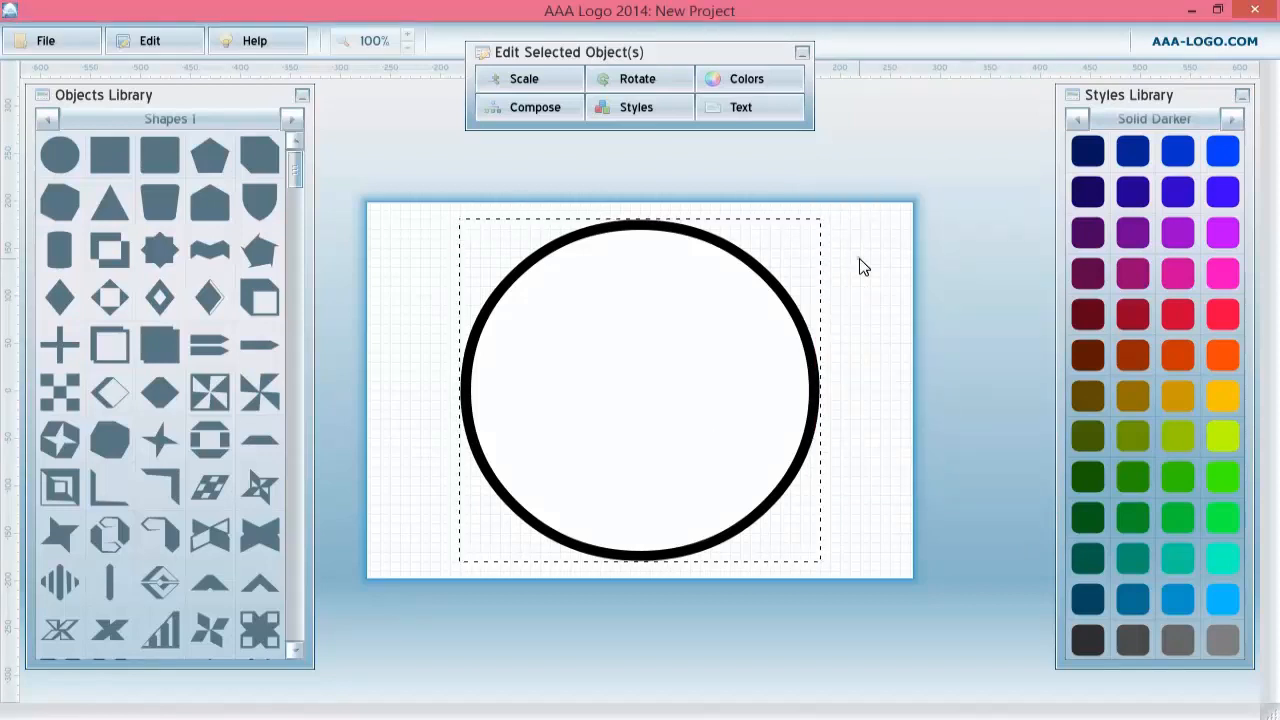
click(860, 266)
click(62, 158)
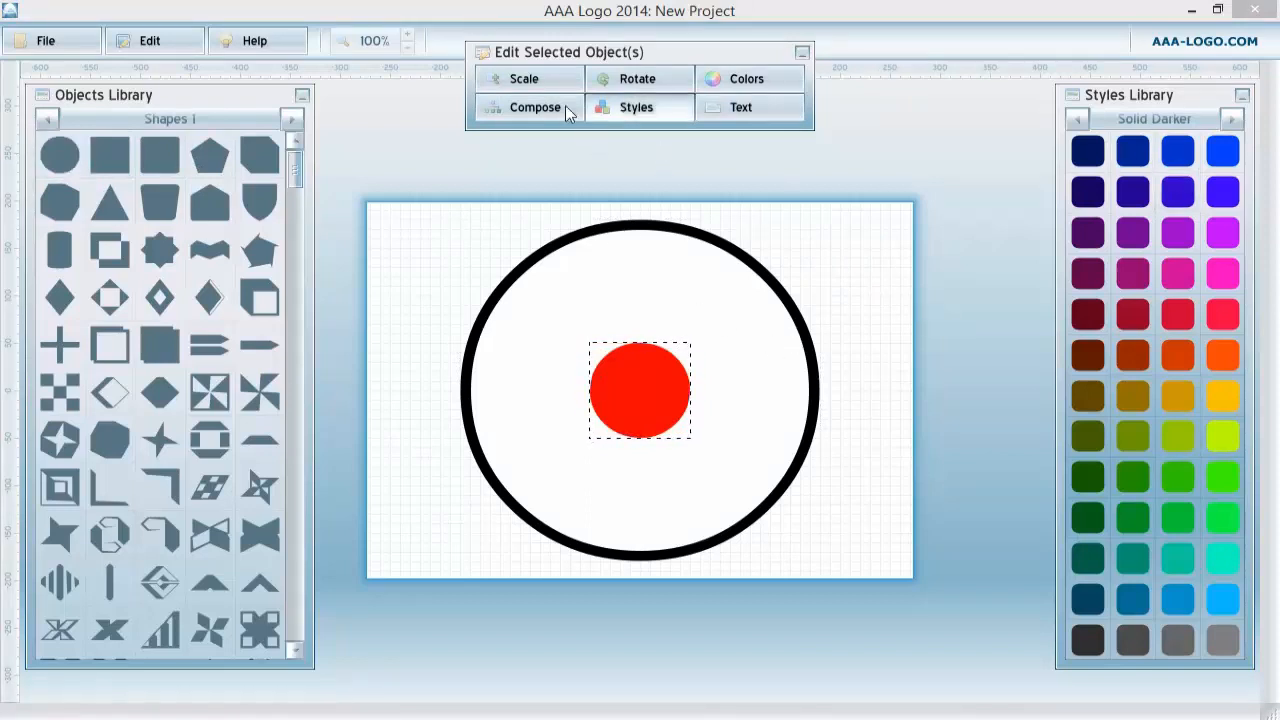
click(626, 105)
click(640, 164)
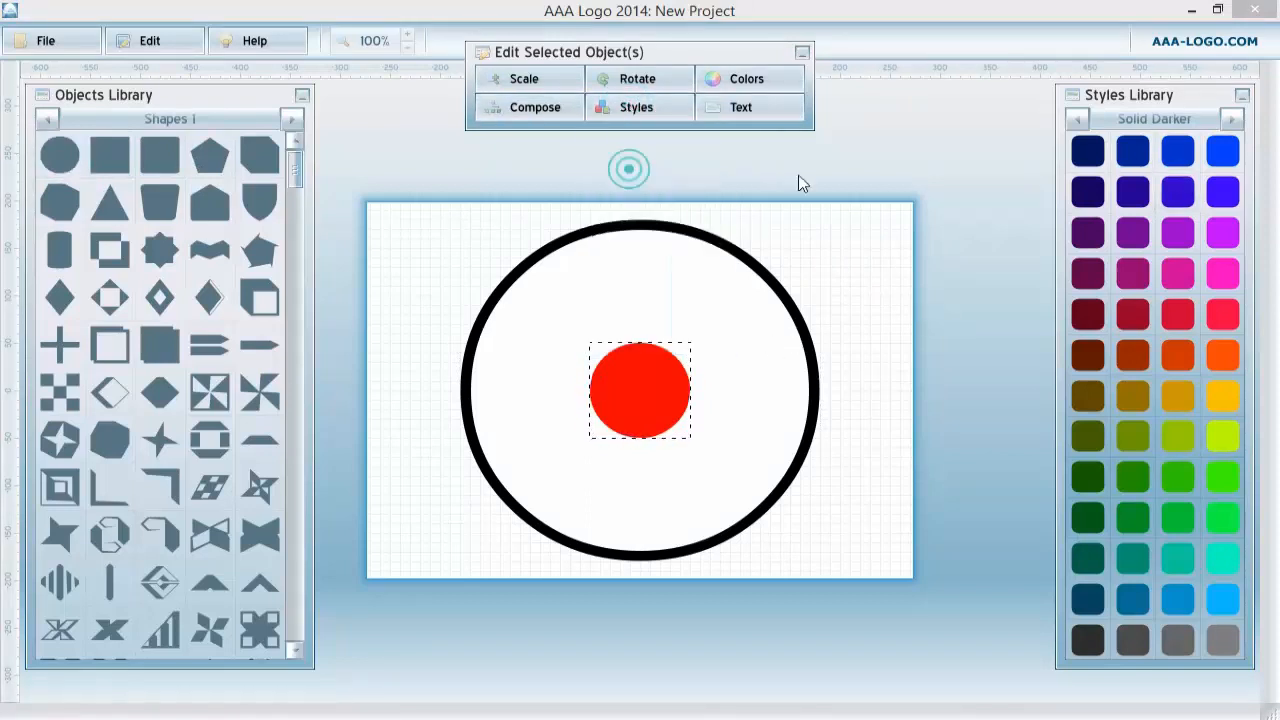
click(925, 280)
drag(630, 343, 447, 456)
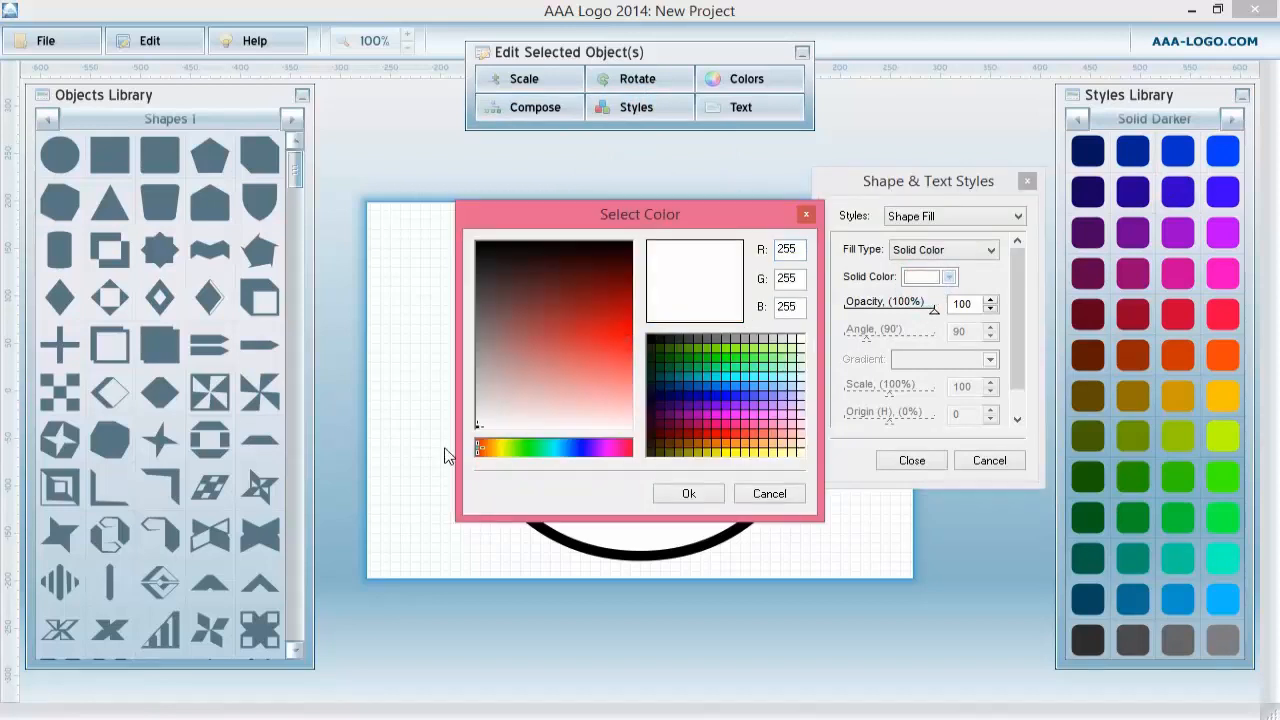
click(690, 494)
click(905, 459)
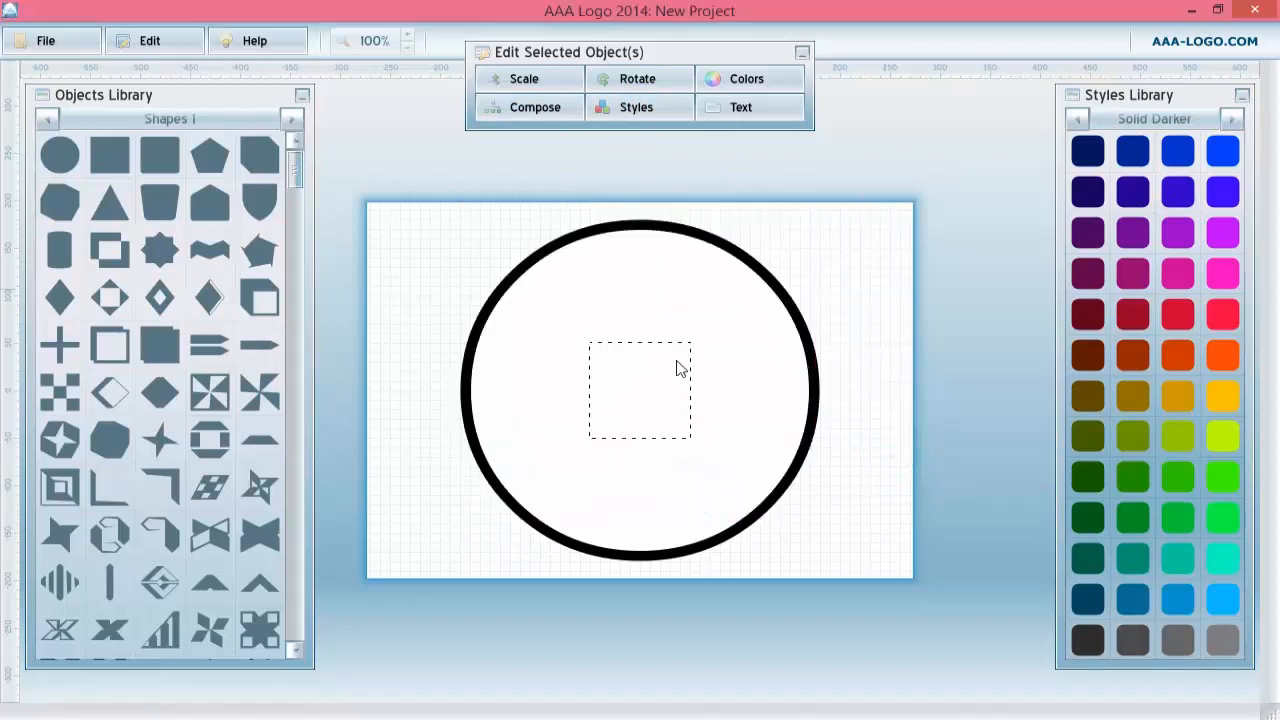
Enlarge the white circle and enable an outside black stroke of size 8 on it.
click(530, 84)
drag(611, 157, 657, 160)
click(637, 366)
click(640, 107)
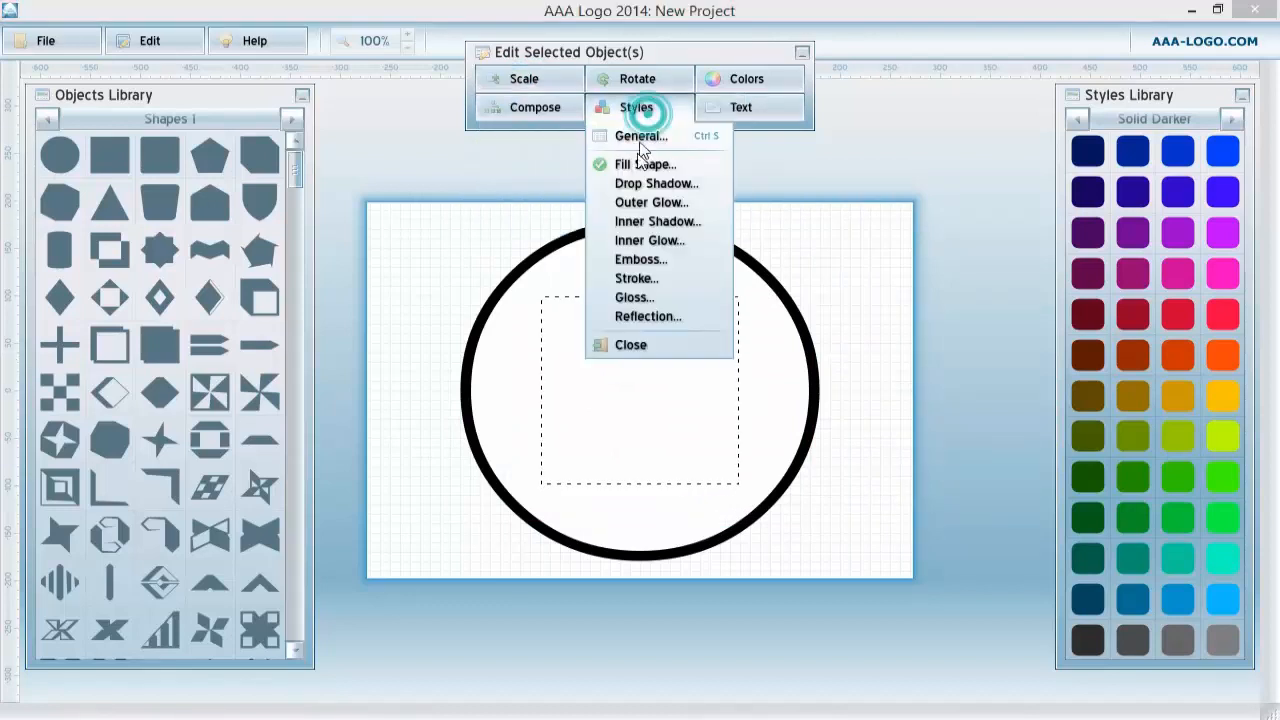
click(636, 278)
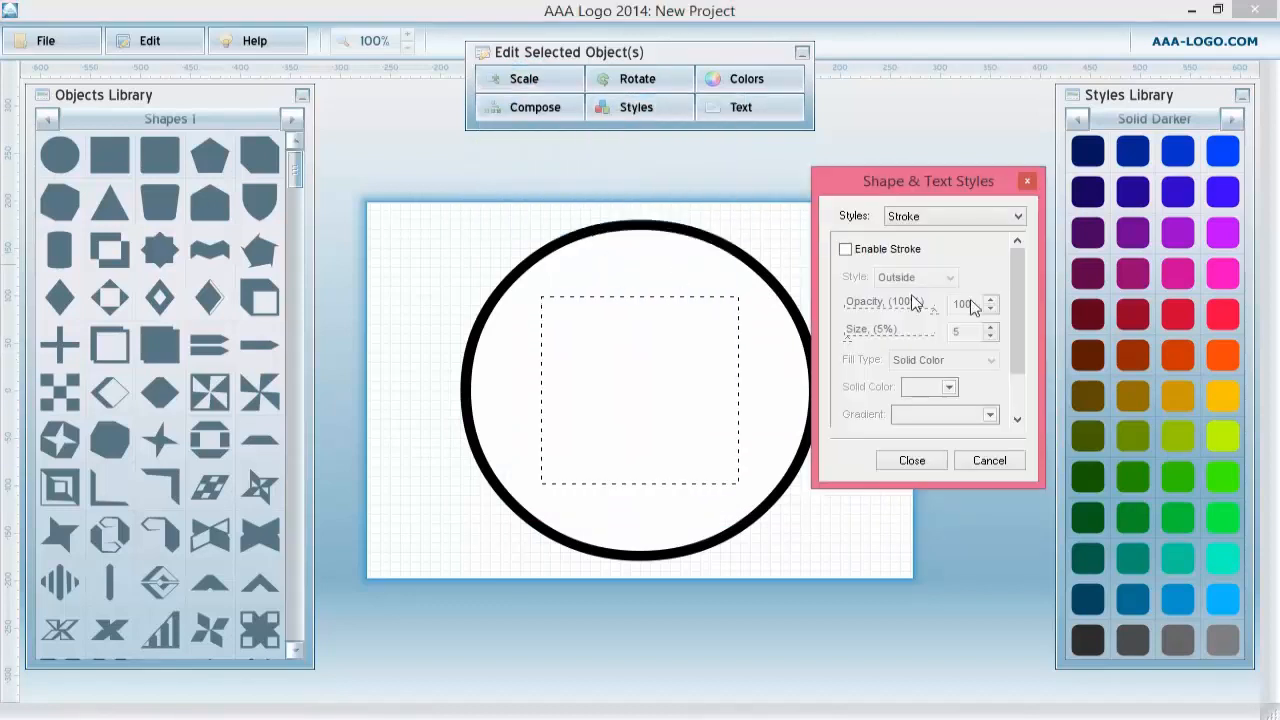
click(845, 250)
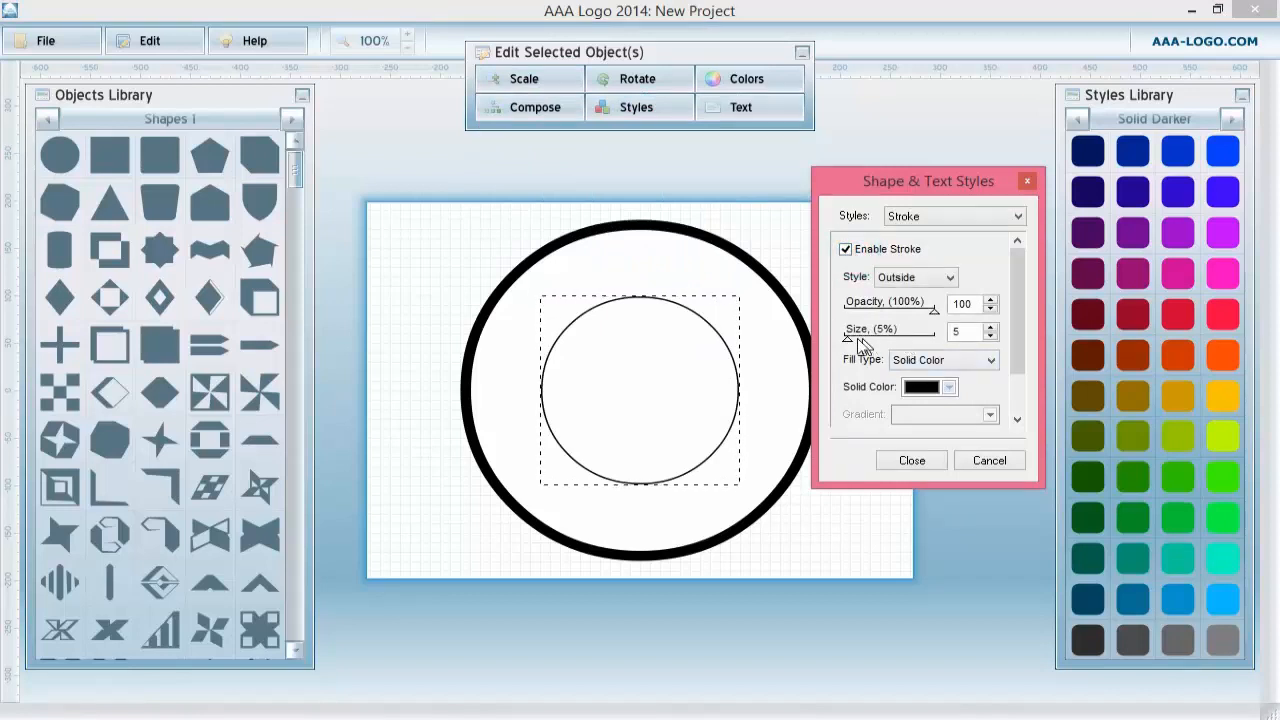
click(990, 328)
click(990, 328)
click(990, 328)
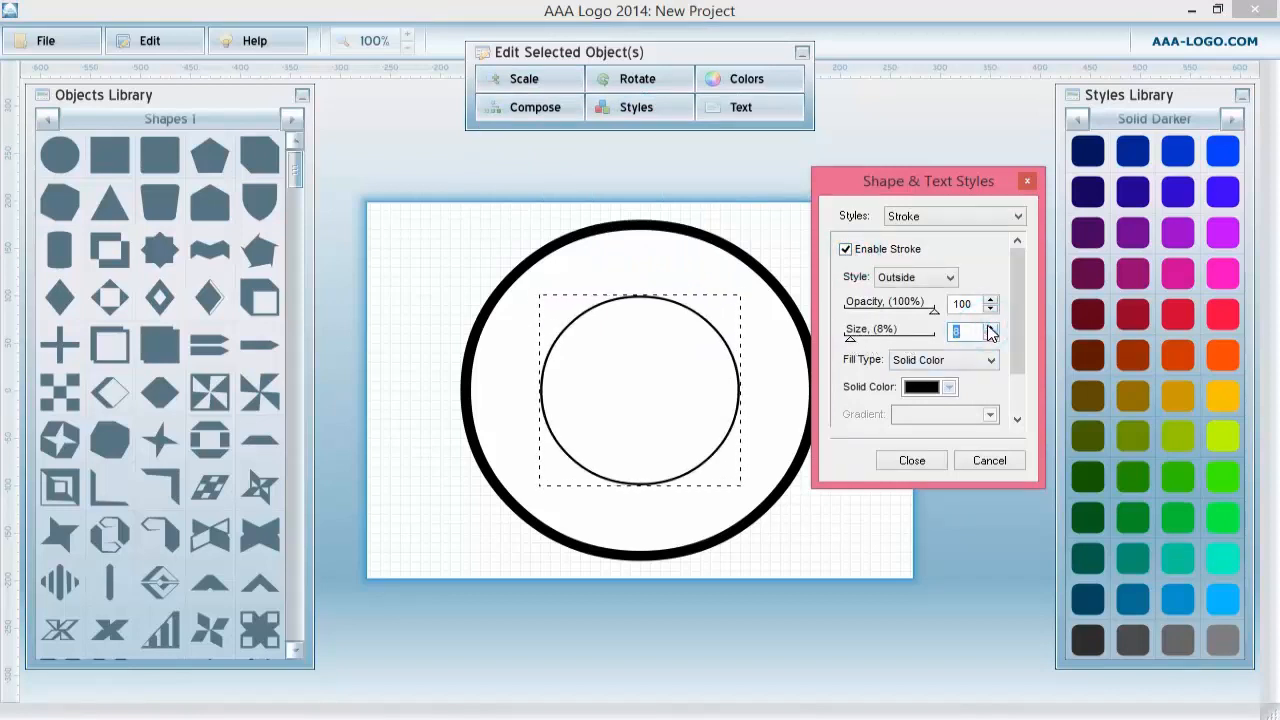
click(915, 460)
Scale the white circle to 164% width and height, keeping proportions, then deselect it.
click(524, 80)
drag(611, 160, 651, 163)
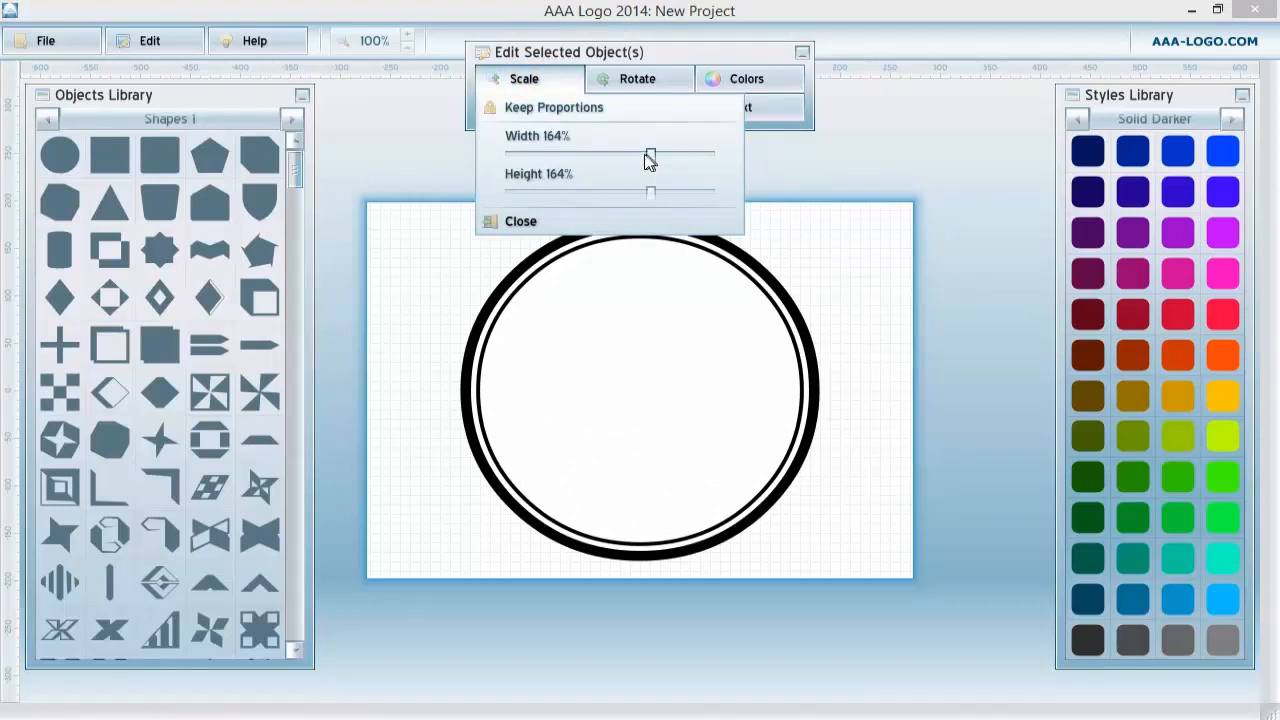
click(423, 283)
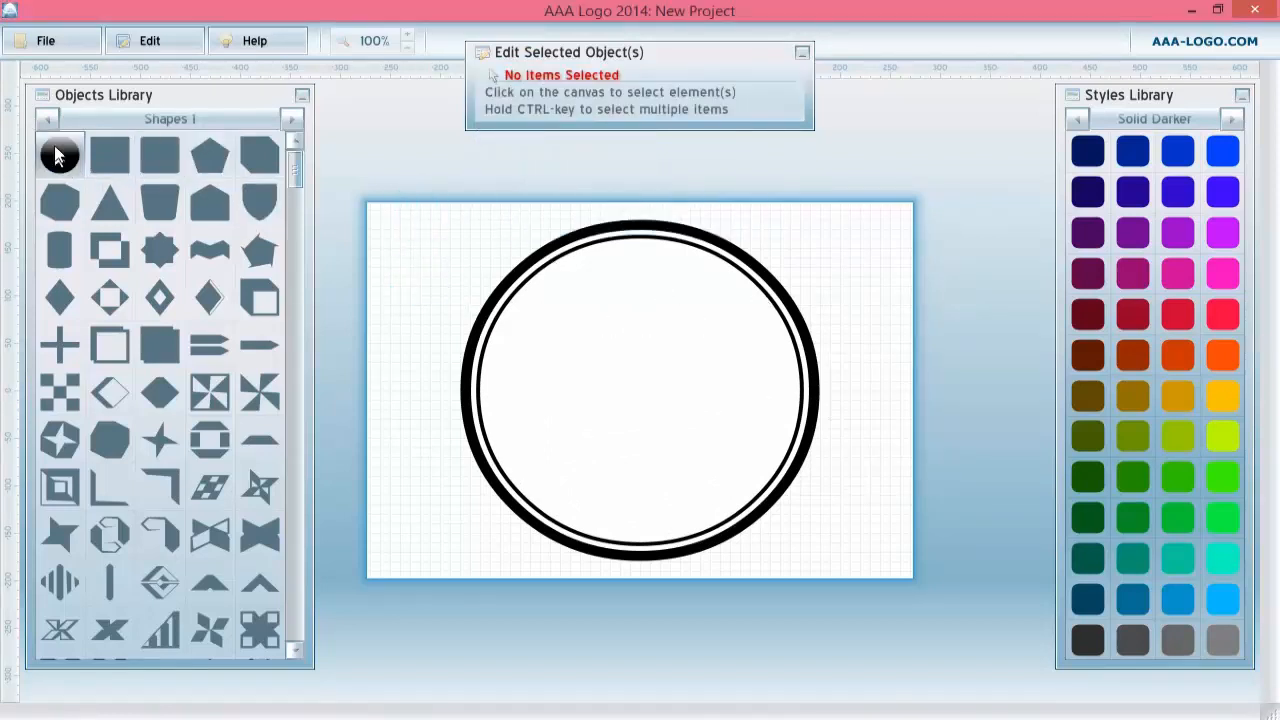
Switch the objects library to Icons.signs 1 and add the cupcake icon to the canvas centre.
click(293, 119)
click(293, 119)
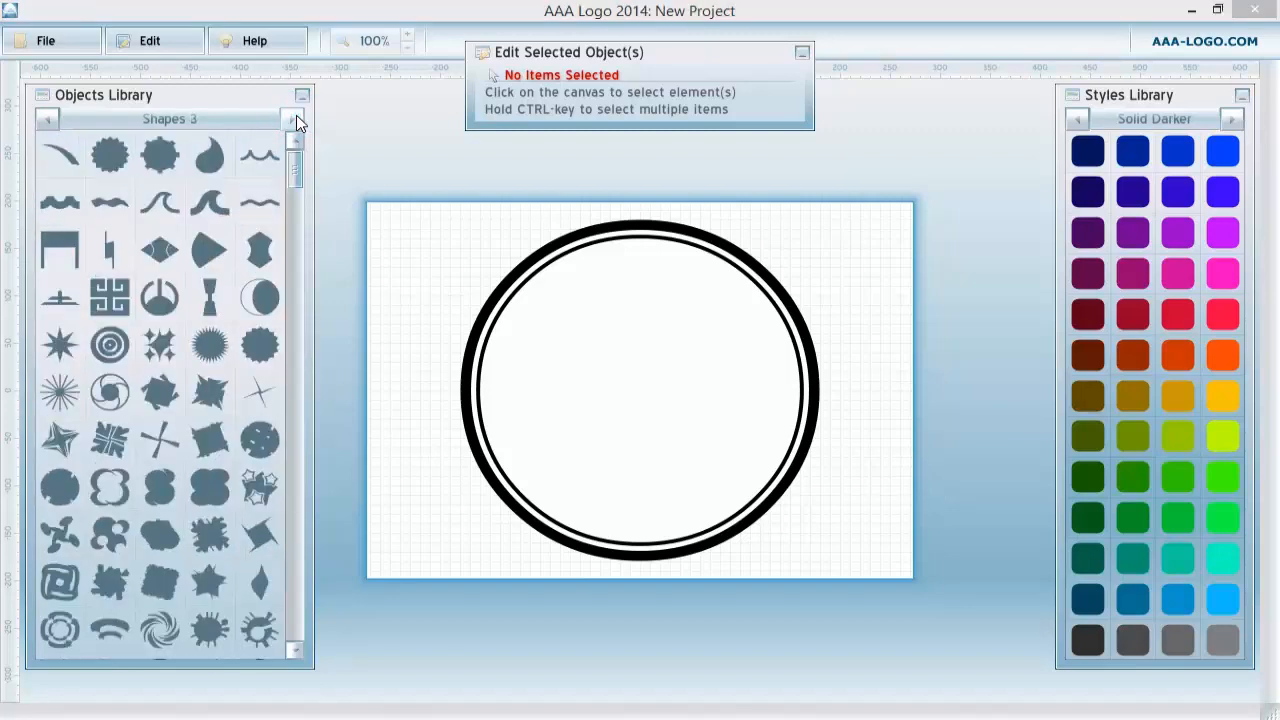
click(293, 119)
click(47, 119)
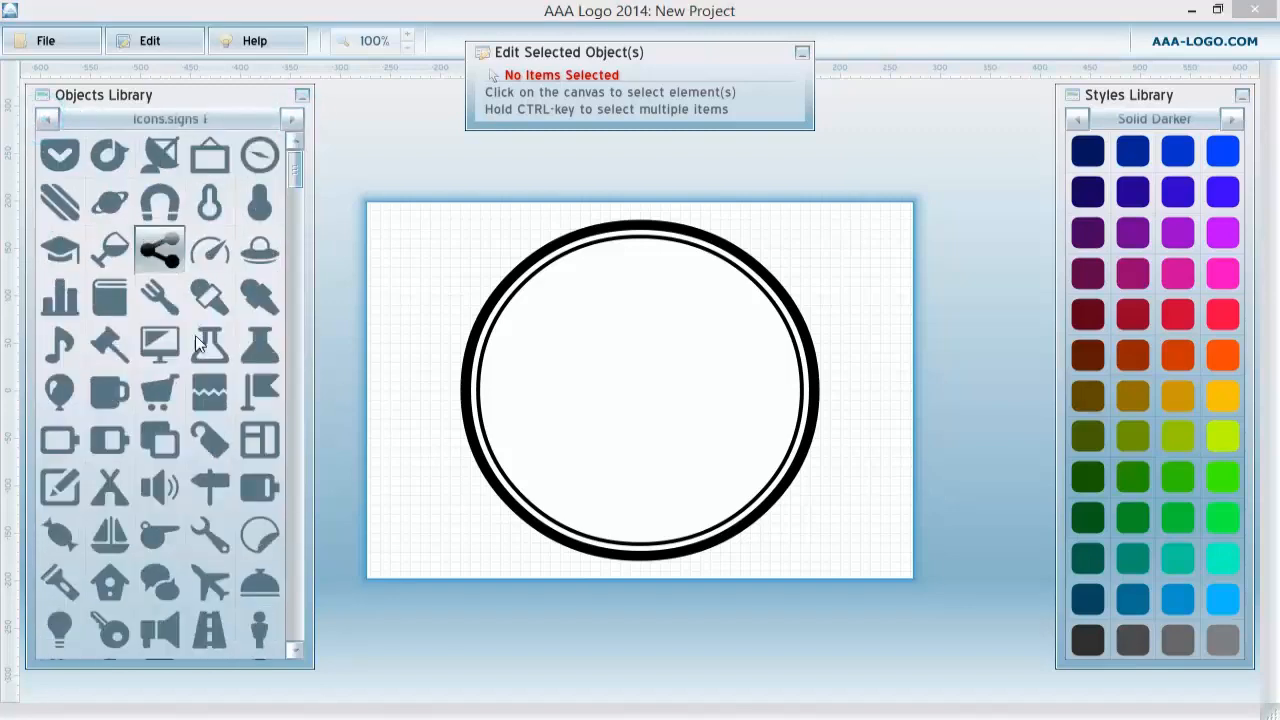
scroll(200, 350, down, 5)
scroll(215, 370, down, 10)
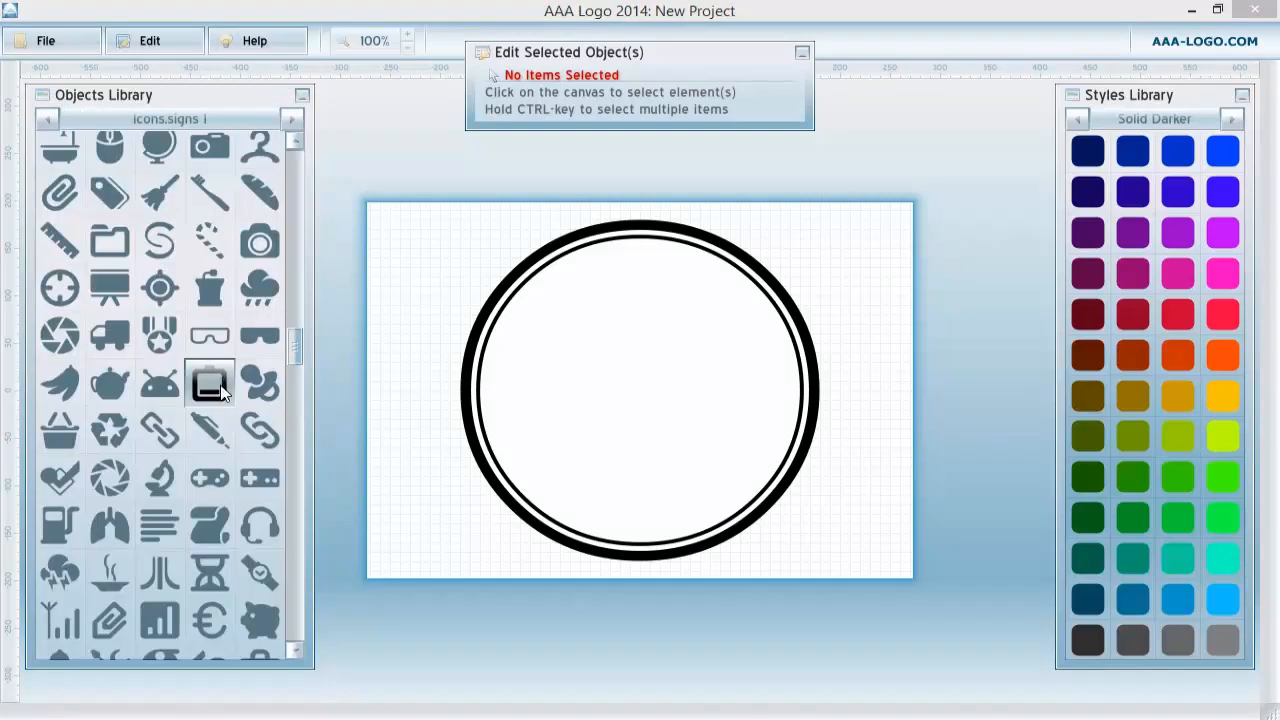
scroll(221, 388, down, 10)
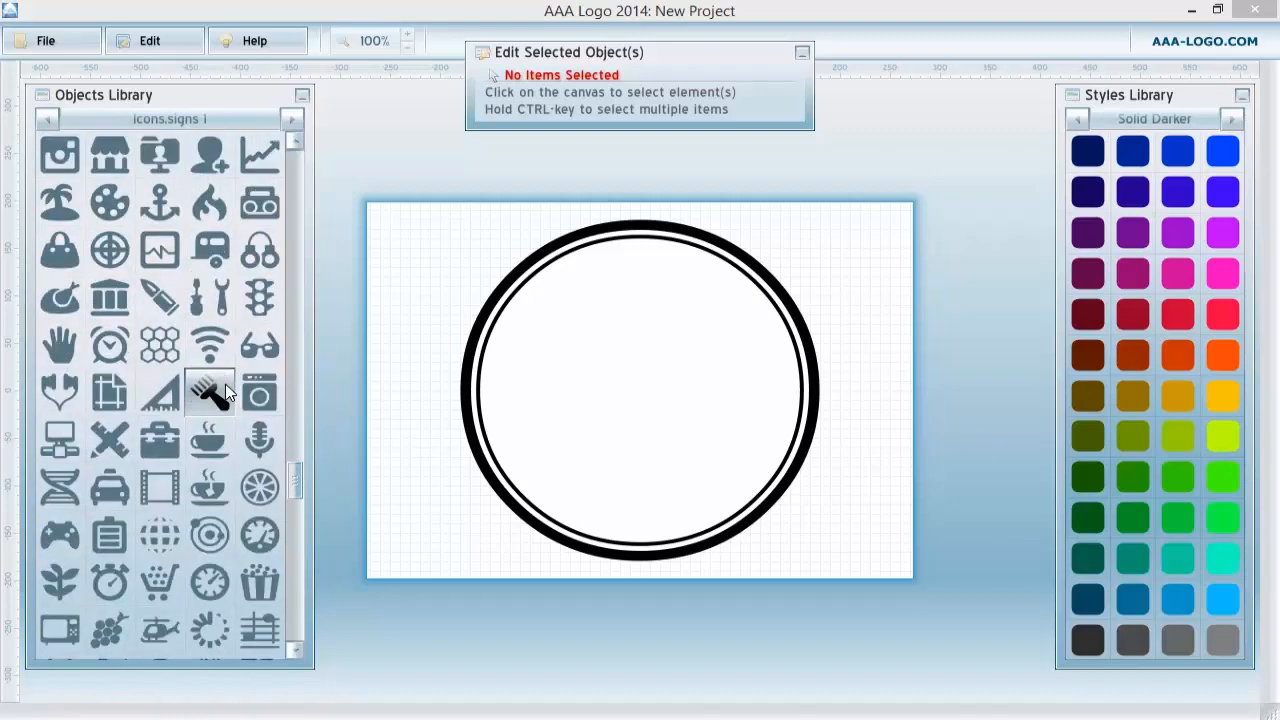
scroll(226, 392, down, 7)
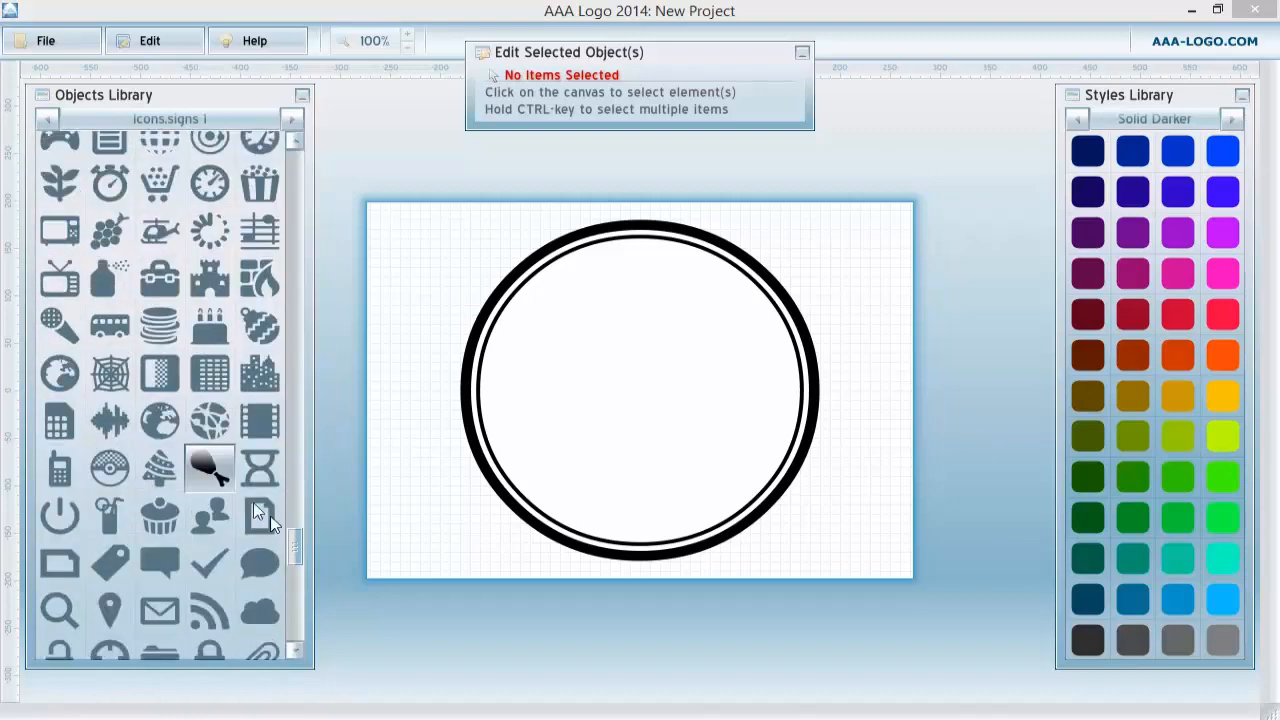
click(160, 403)
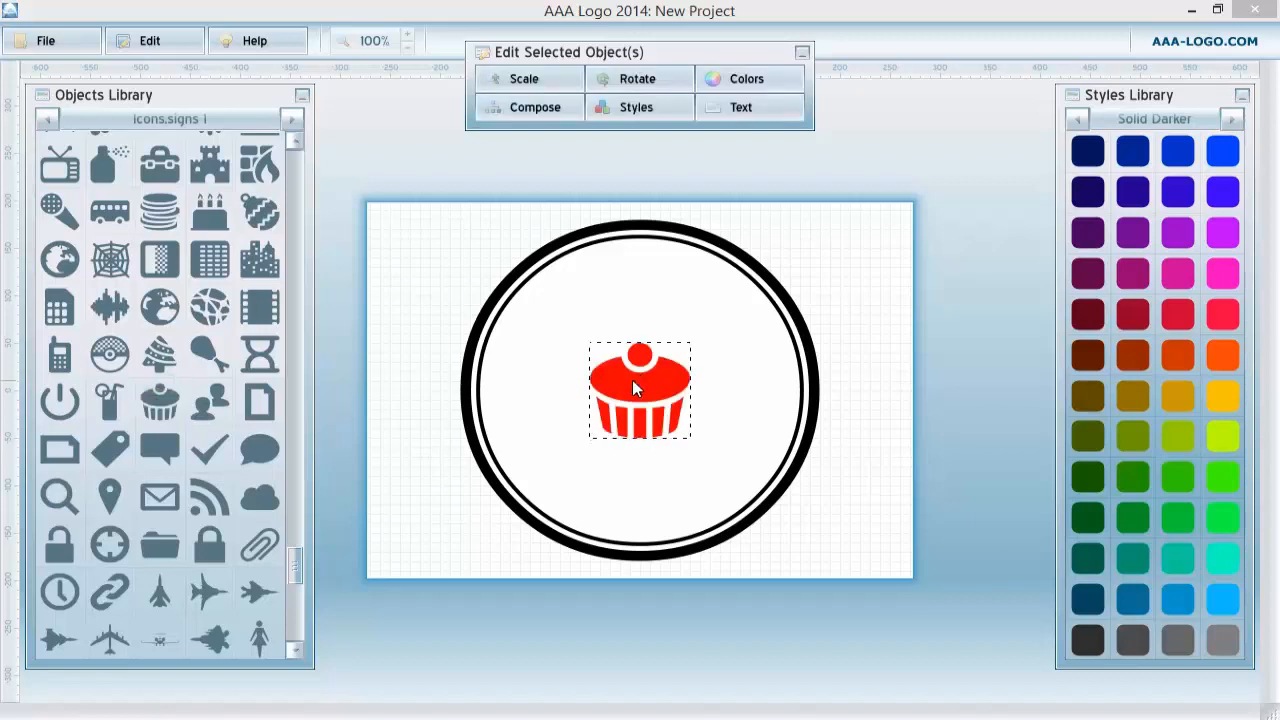
Set the cupcake's solid fill colour to black (0, 0, 0).
click(634, 107)
click(626, 163)
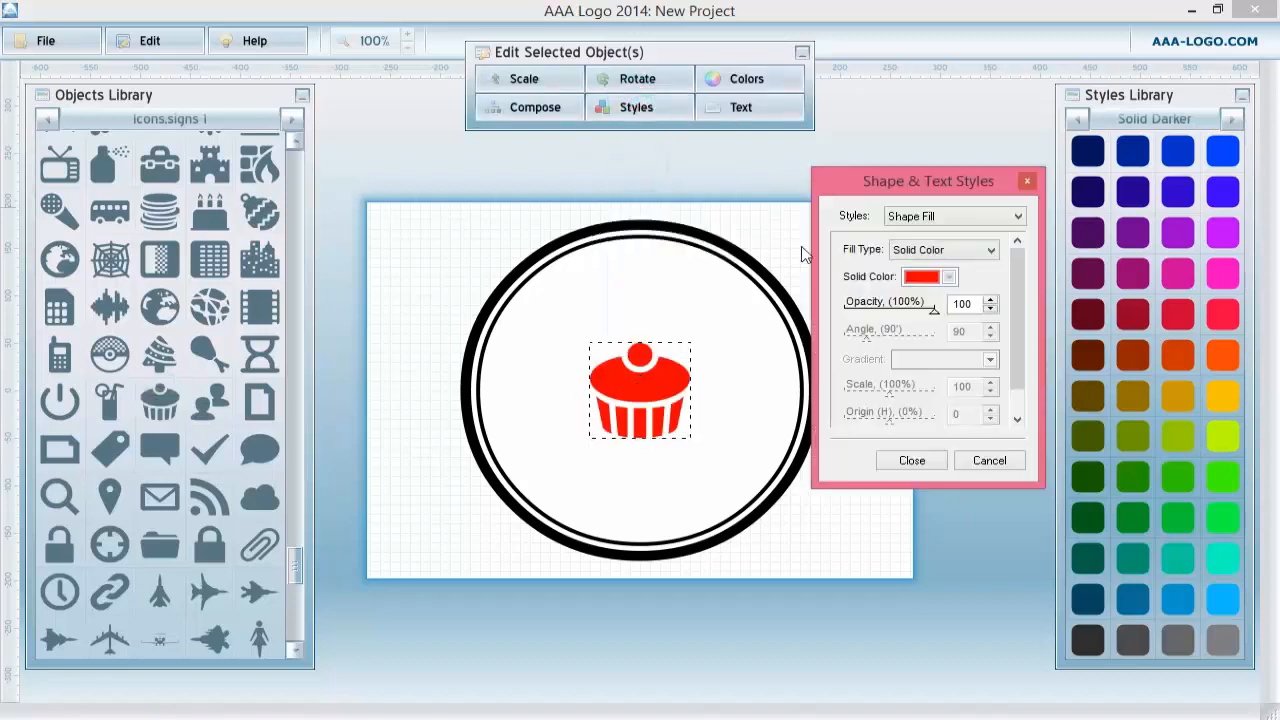
click(926, 278)
click(625, 249)
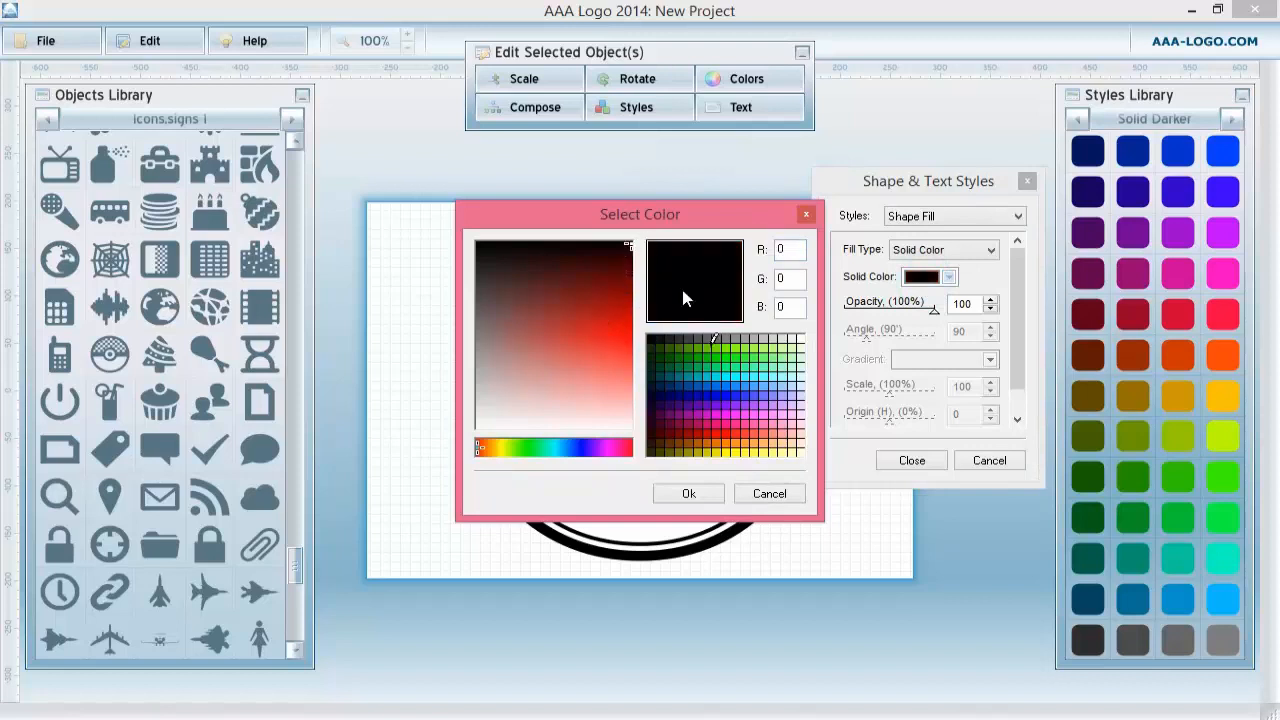
click(689, 493)
click(914, 459)
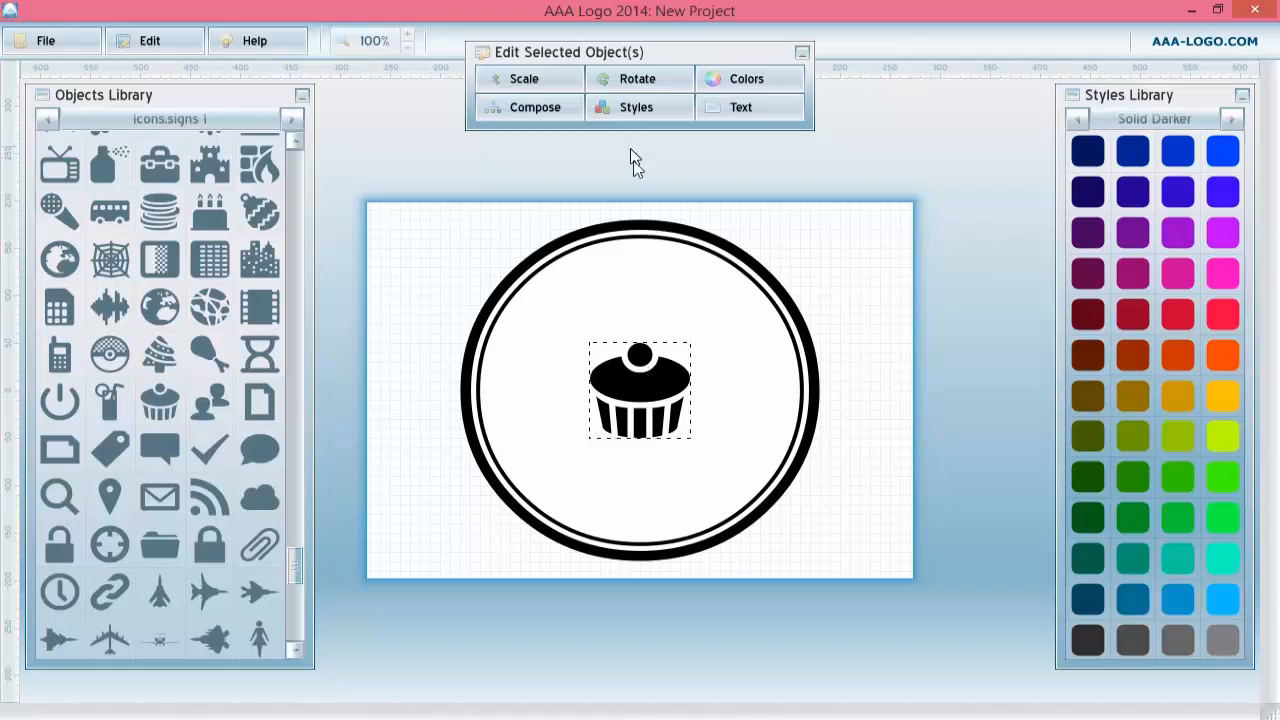
Enable an outside black stroke on the cupcake with size 22.
click(641, 108)
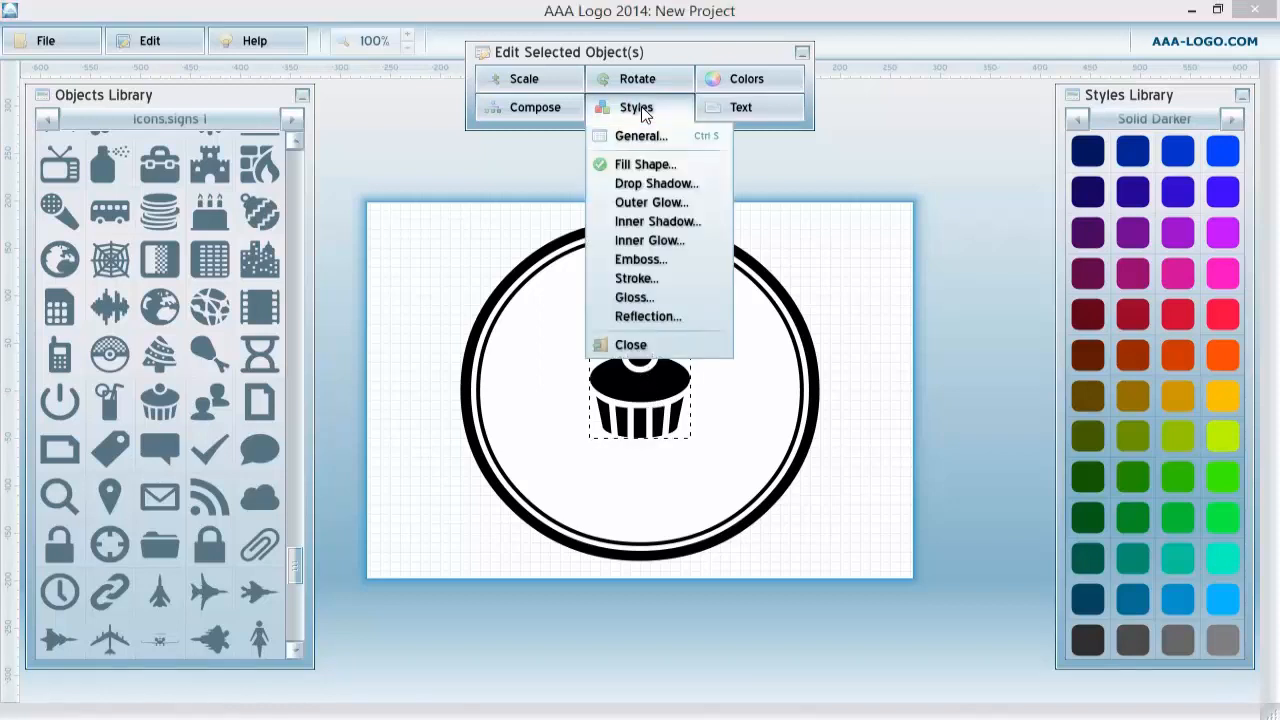
click(633, 278)
click(845, 249)
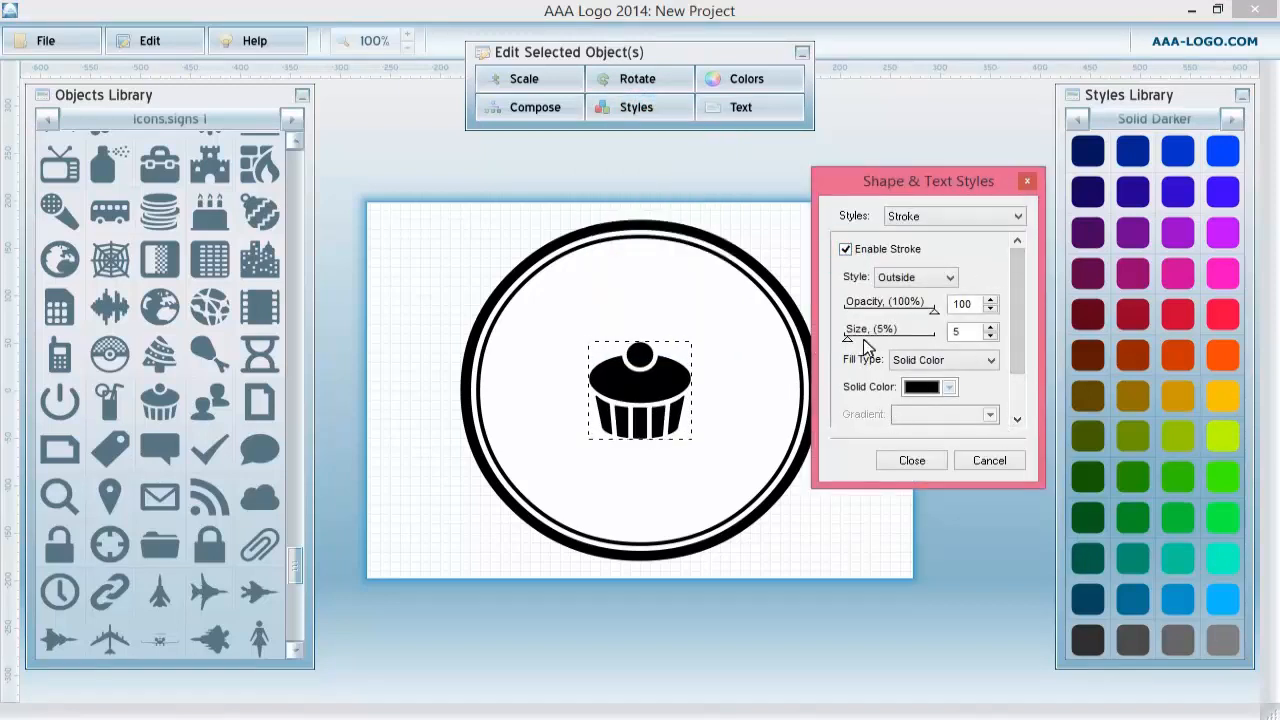
drag(851, 339, 867, 337)
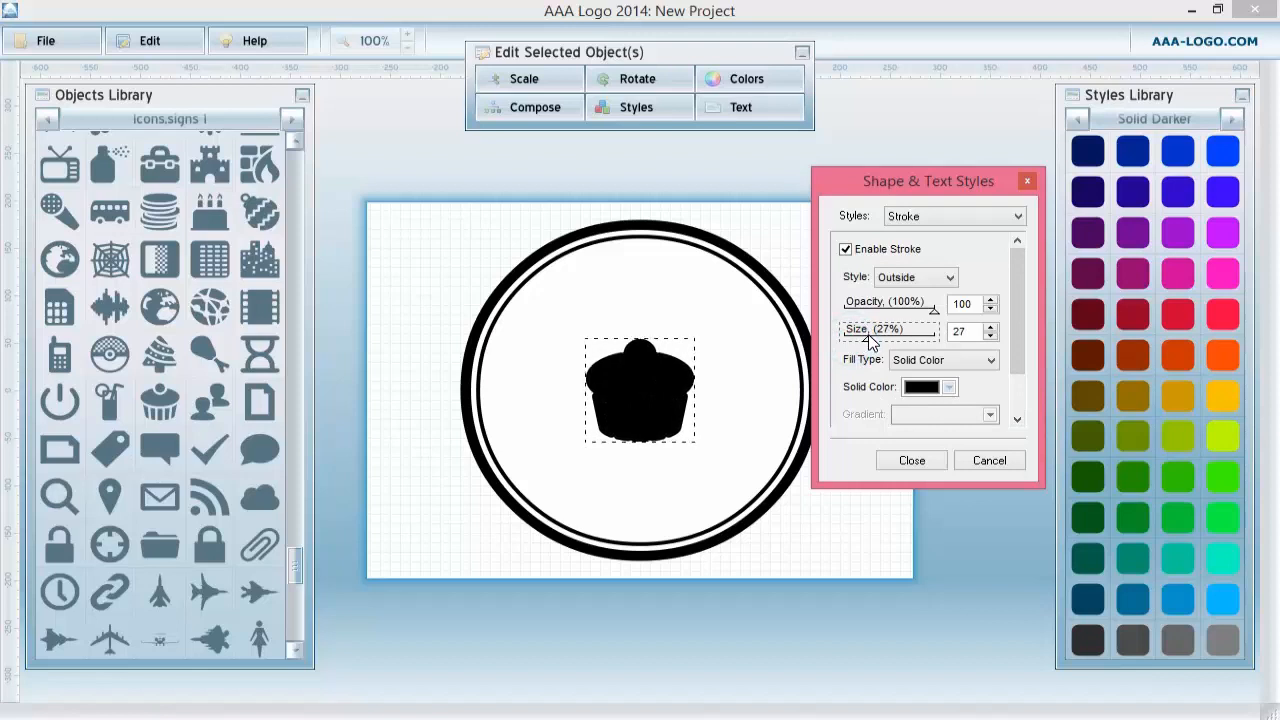
click(990, 336)
click(990, 336)
click(990, 336)
click(990, 336)
click(990, 336)
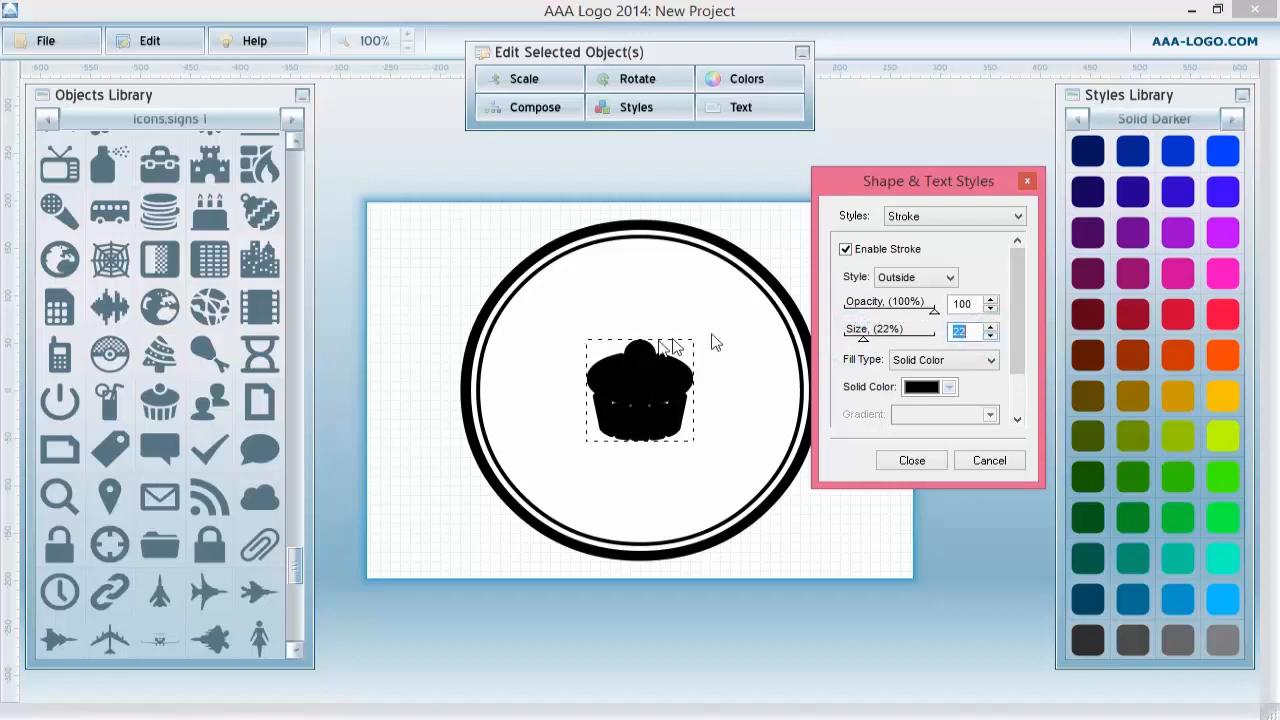
click(911, 462)
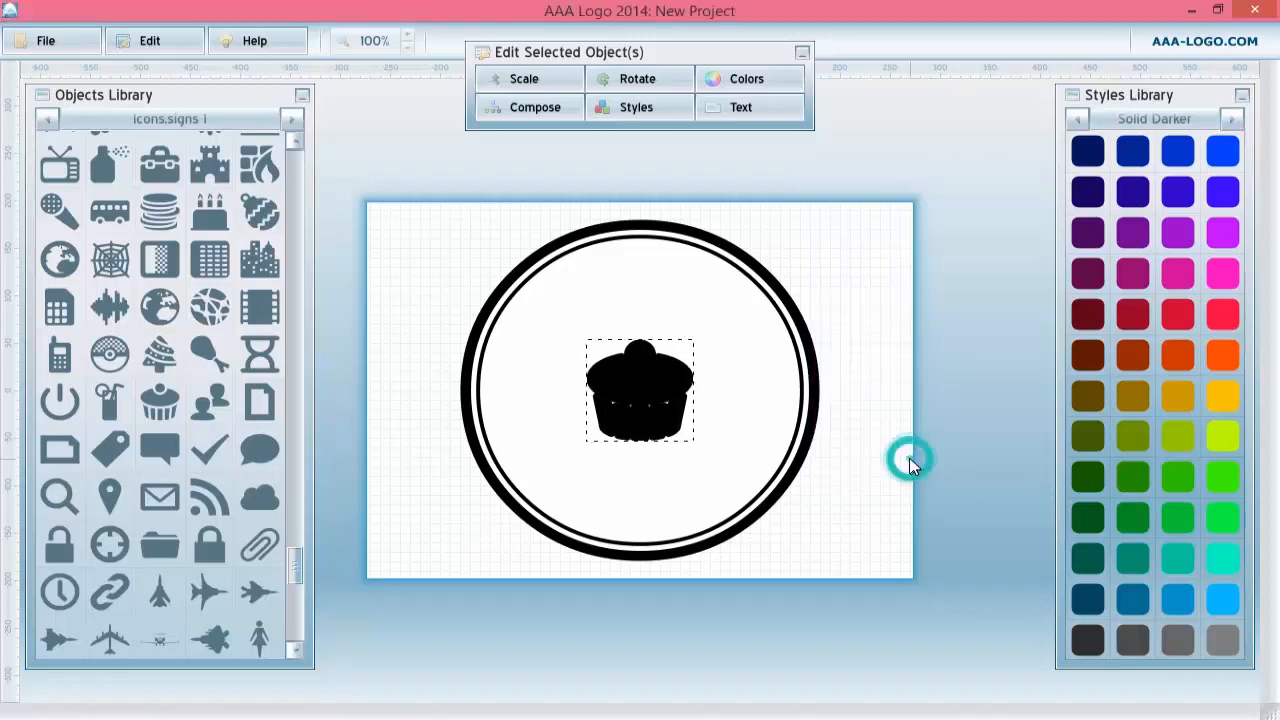
Change the cupcake's solid fill colour to white (255, 255, 255).
click(645, 107)
click(640, 171)
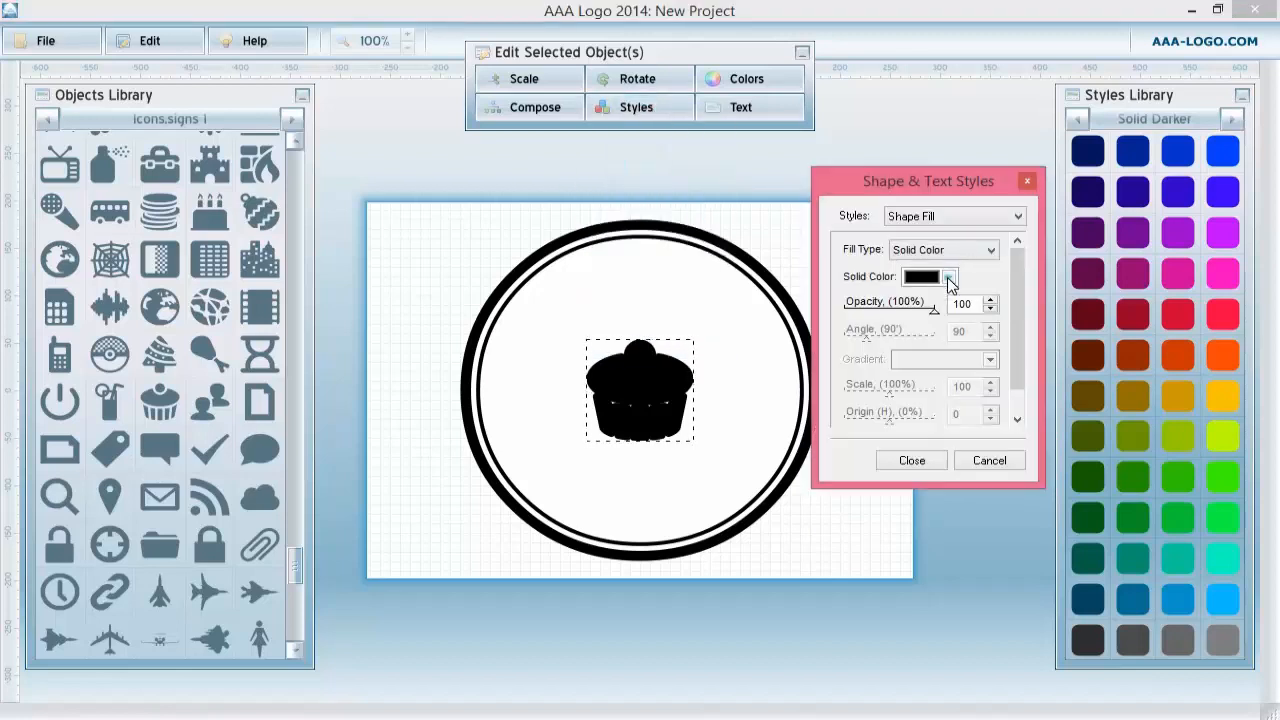
click(950, 277)
drag(632, 247, 450, 470)
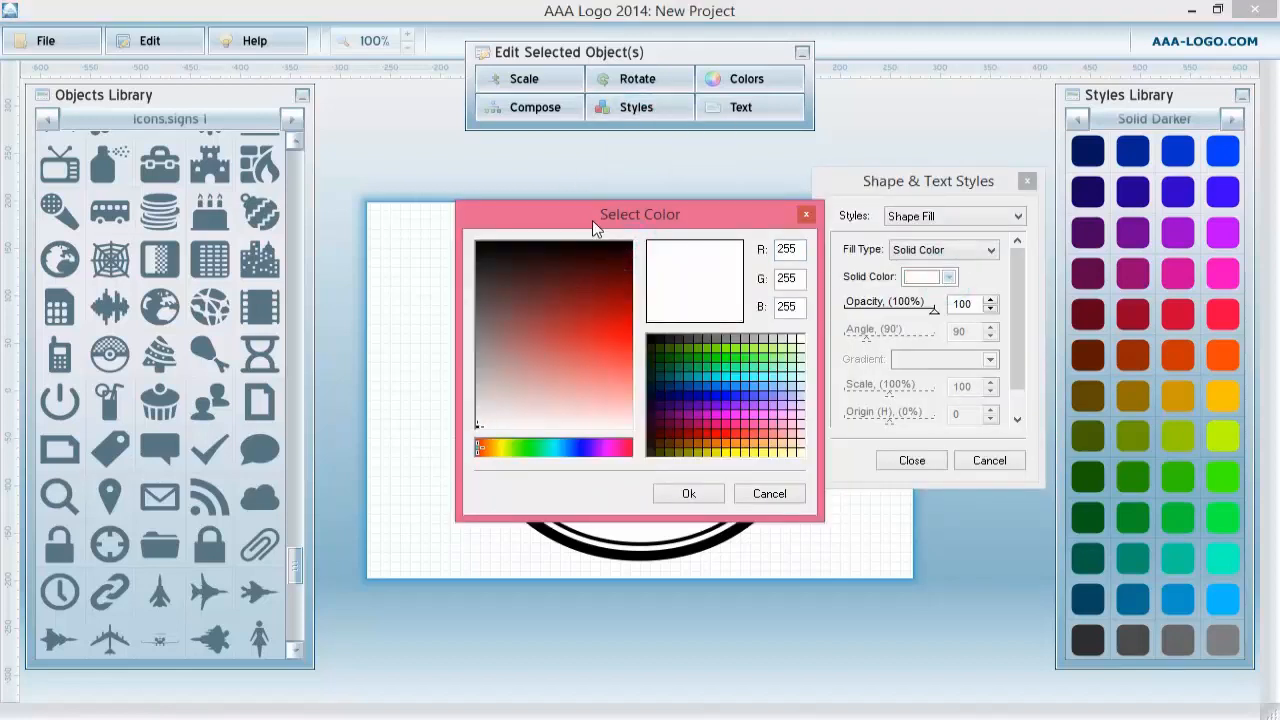
drag(592, 222, 927, 138)
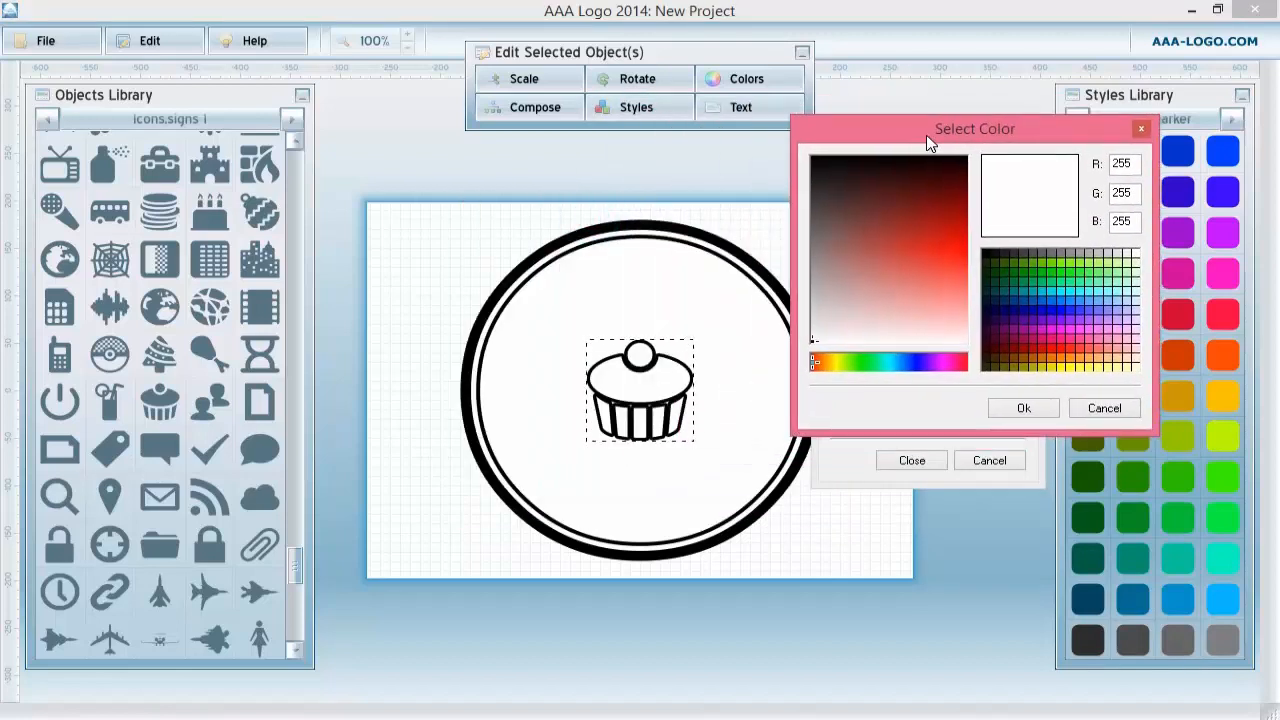
click(1023, 409)
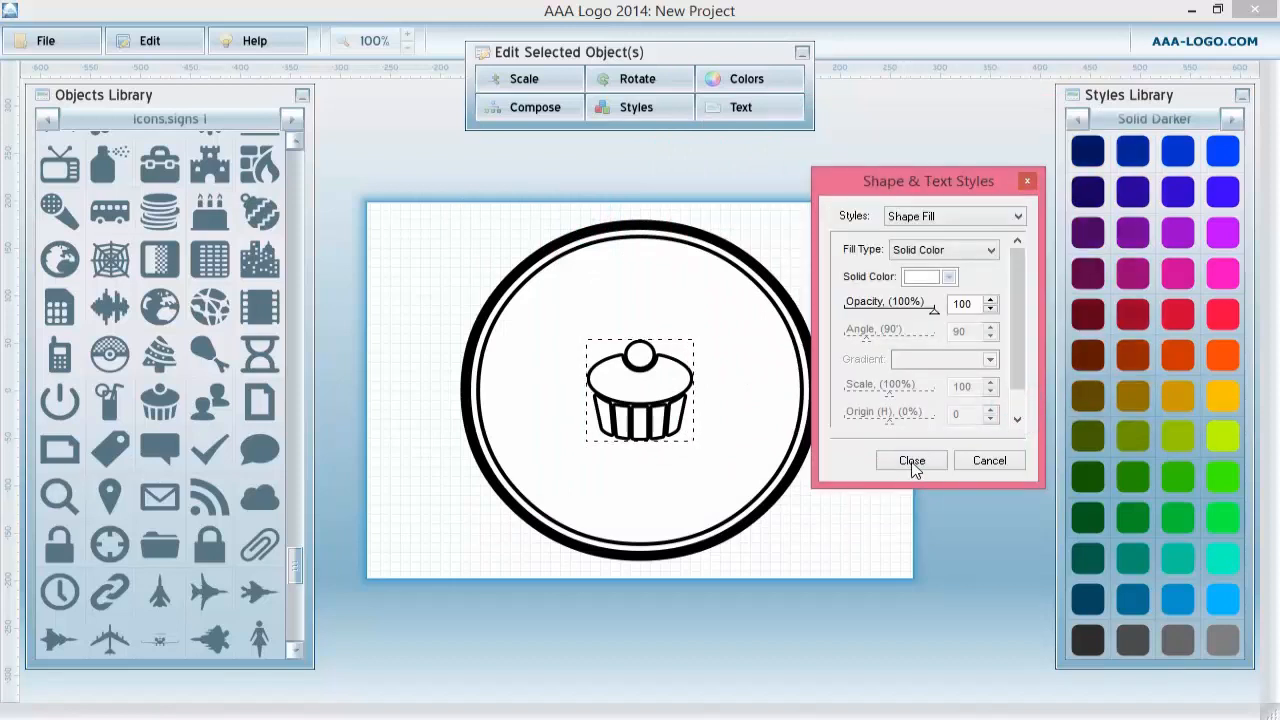
click(912, 465)
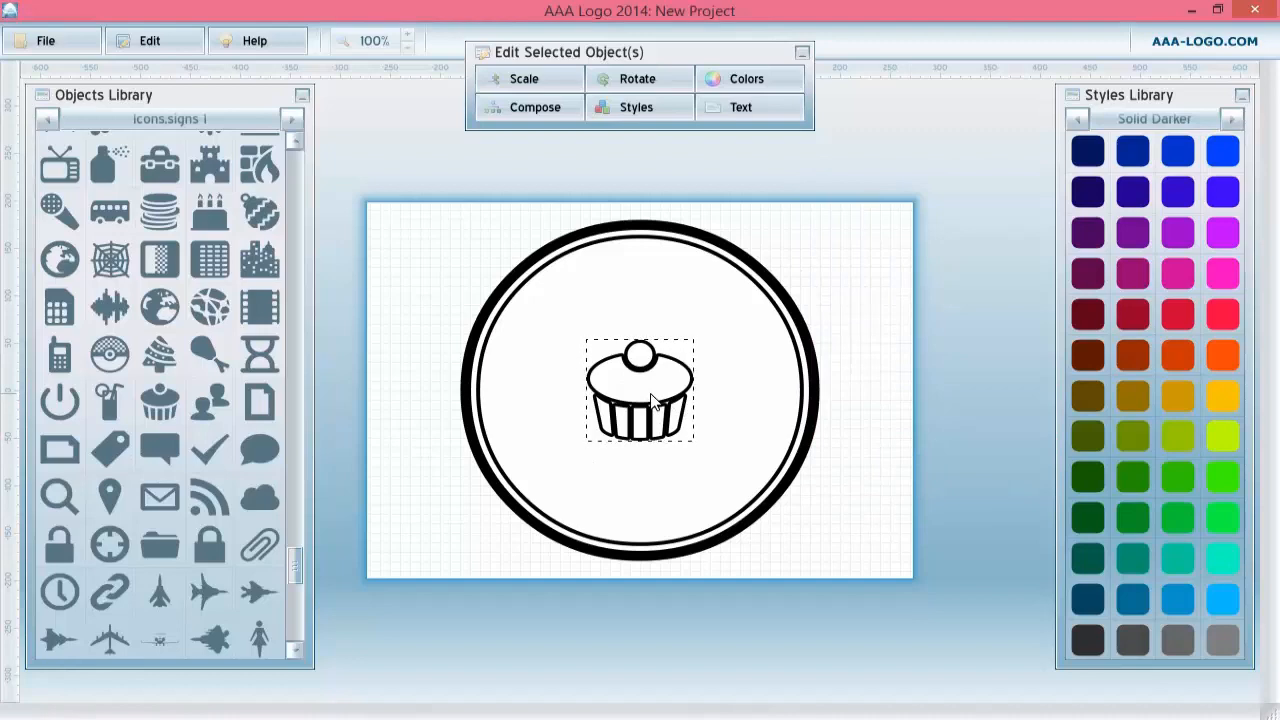
click(290, 119)
click(290, 119)
click(290, 119)
click(290, 119)
click(290, 119)
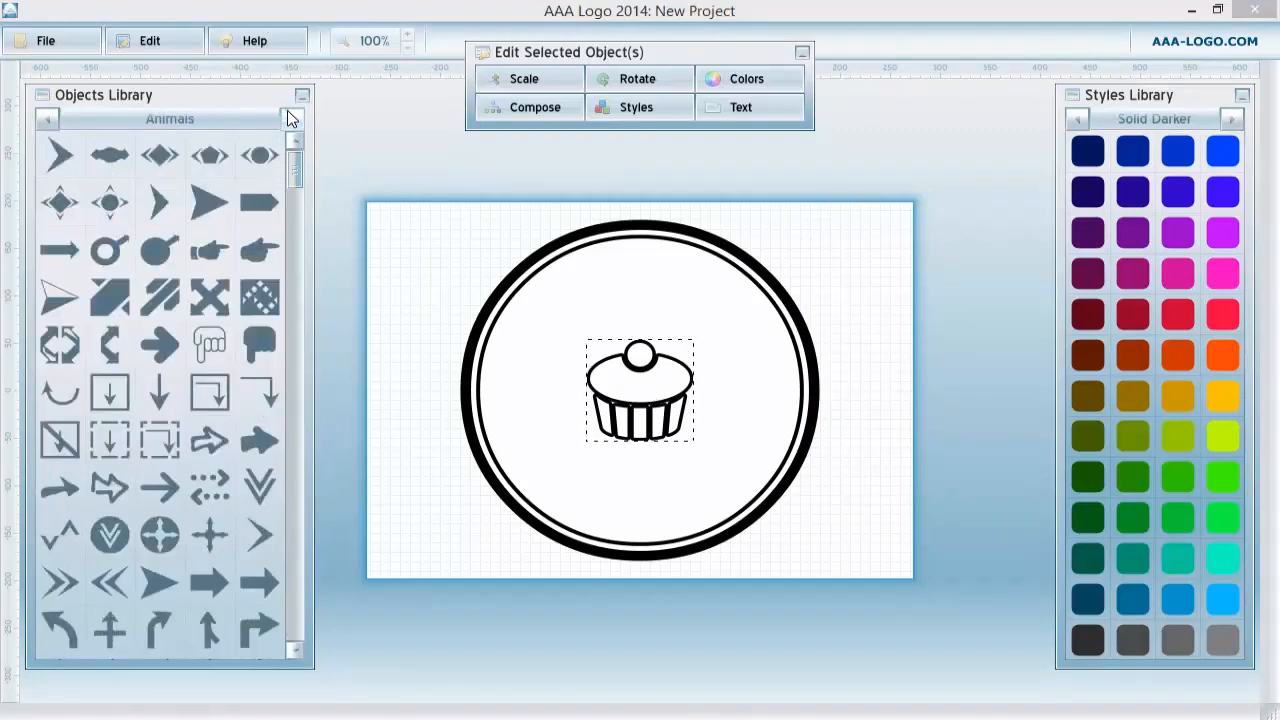
click(290, 119)
click(290, 119)
click(290, 119)
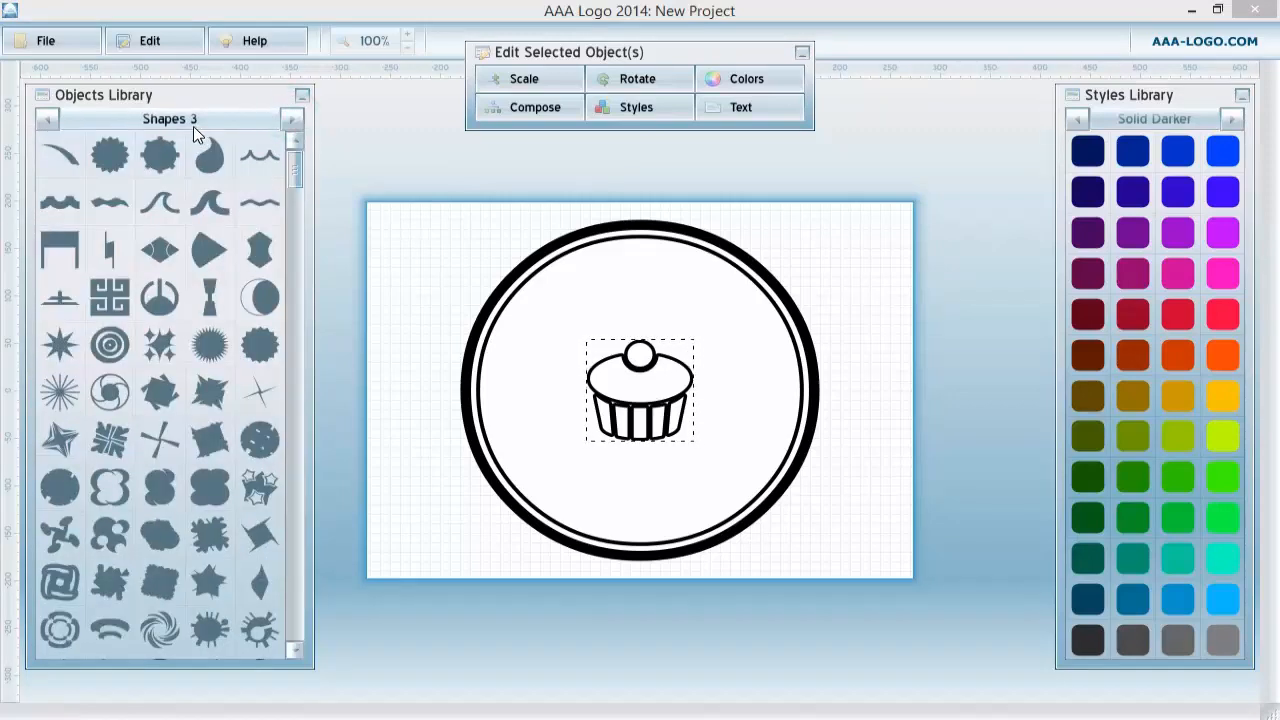
scroll(153, 330, down, 5)
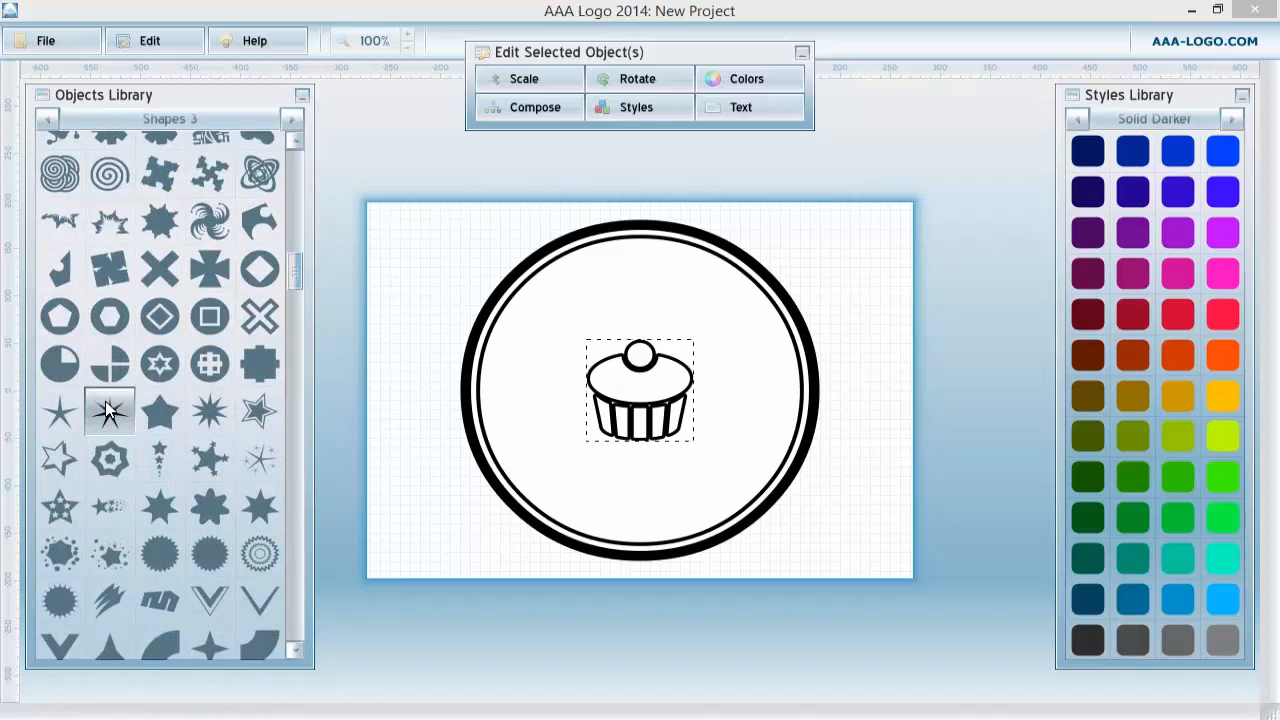
click(112, 414)
click(113, 414)
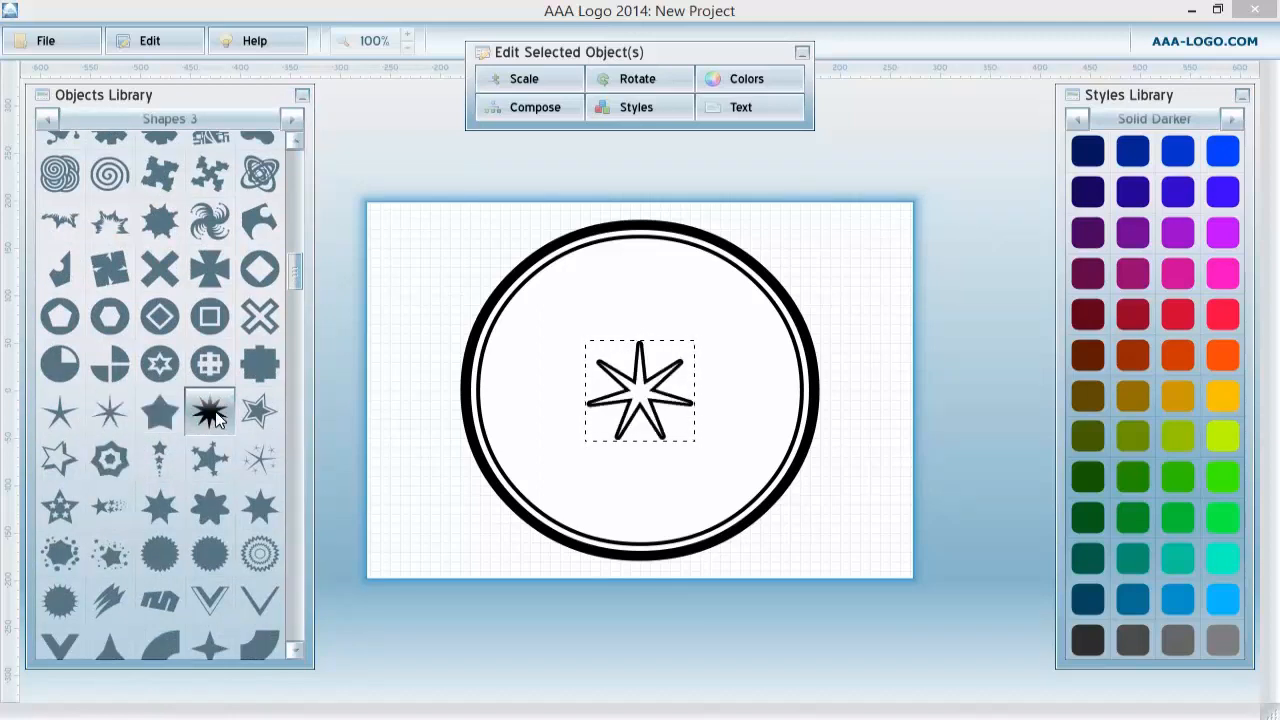
key(ctrl+z)
Add an eight-pointed starburst shape from the Shapes 3 library onto the canvas.
click(484, 300)
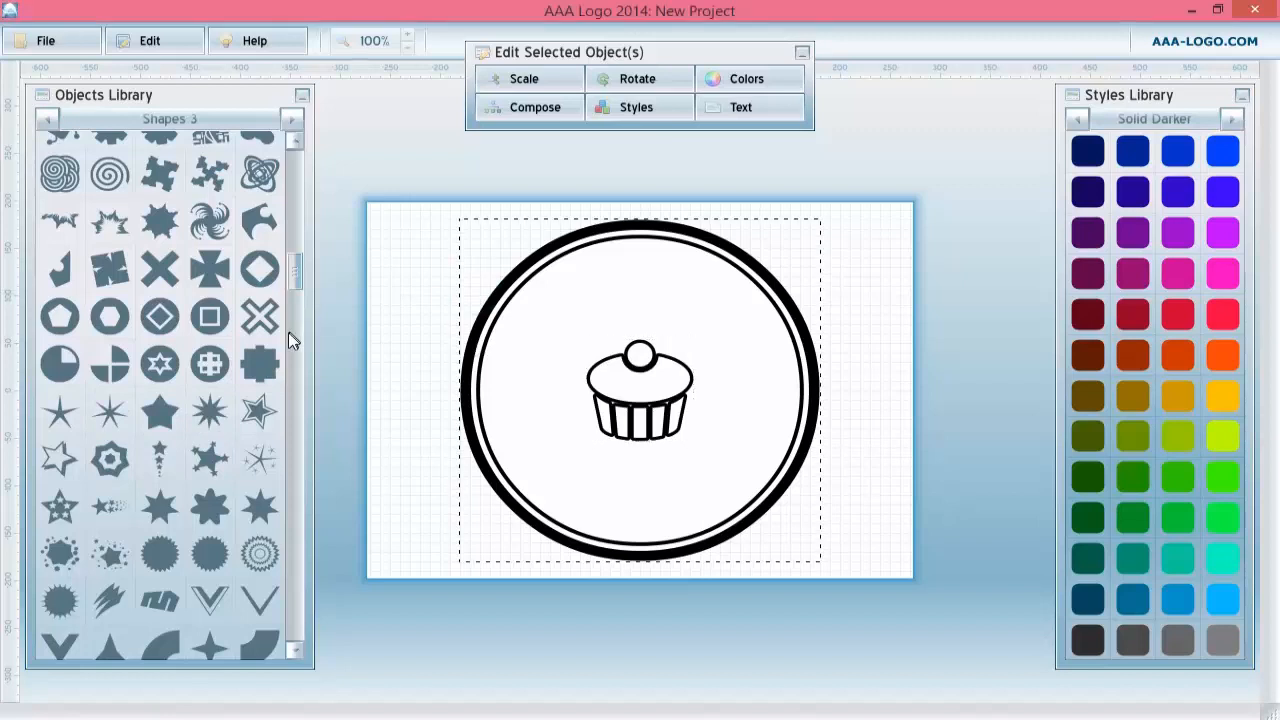
click(398, 240)
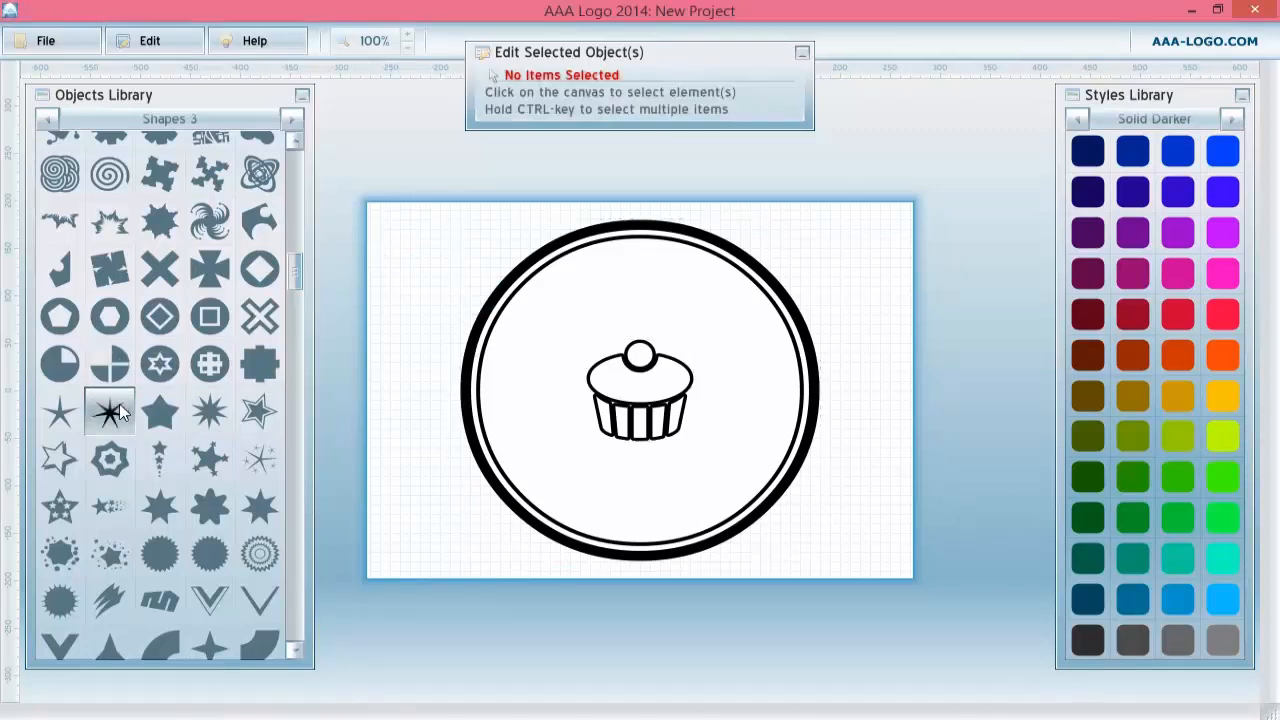
click(118, 407)
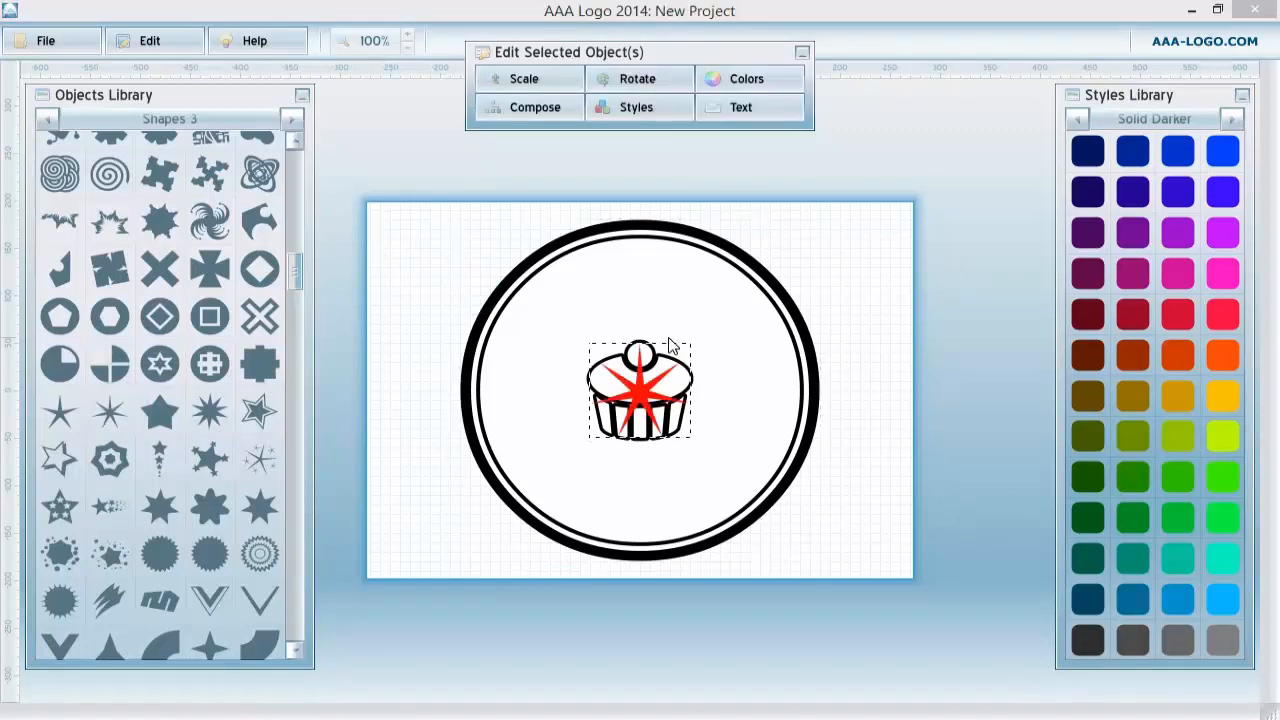
Scale the starburst proportionally to 226%.
click(524, 78)
drag(608, 153, 663, 154)
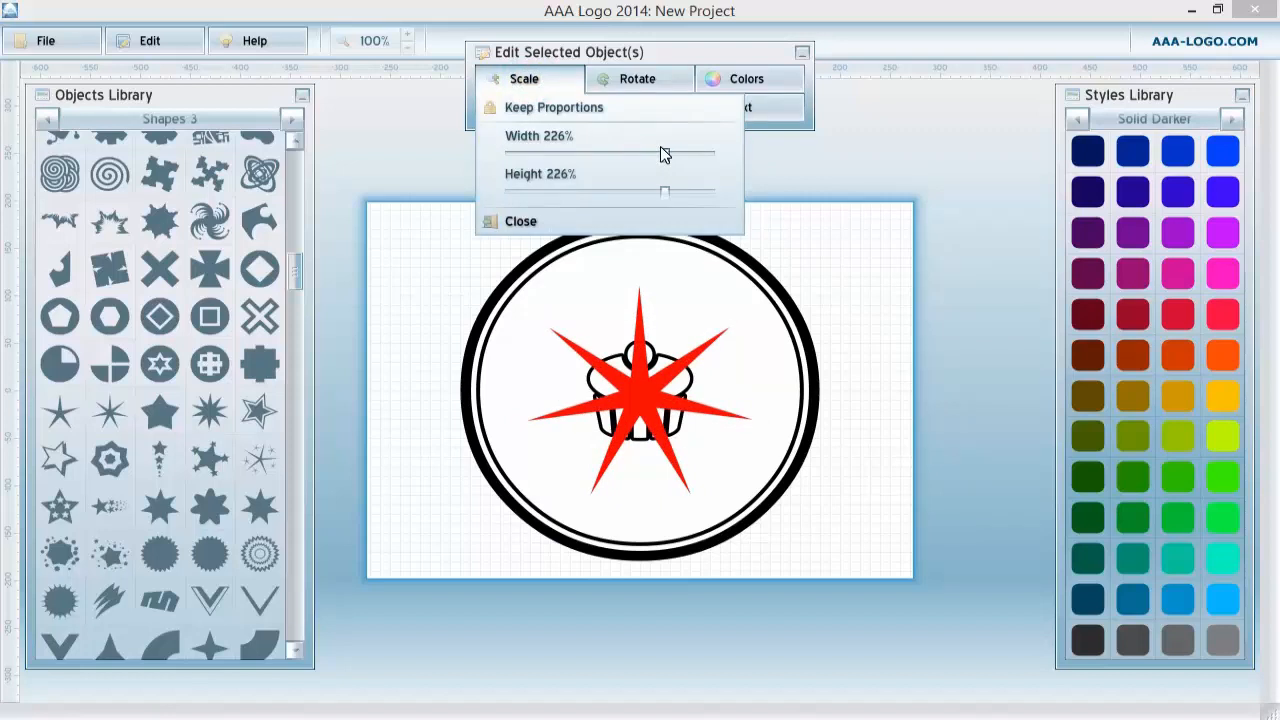
click(403, 157)
Duplicate the starburst in place.
click(640, 385)
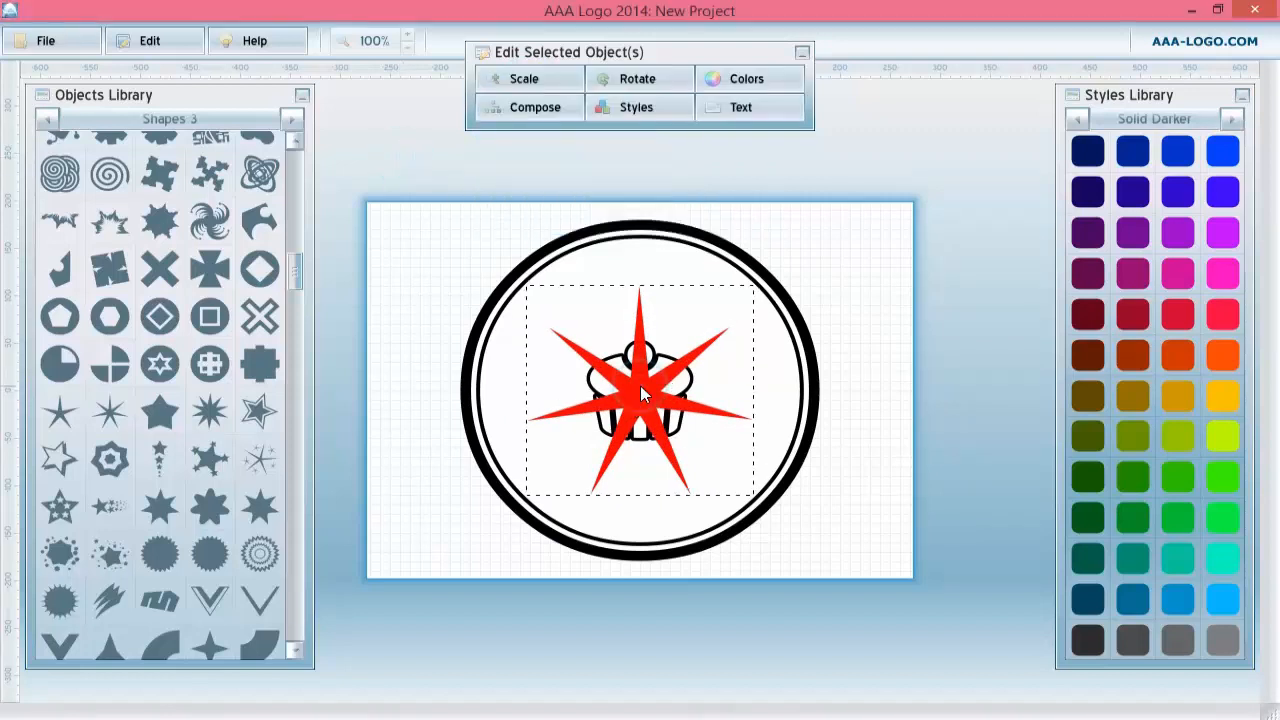
right_click(640, 385)
click(680, 400)
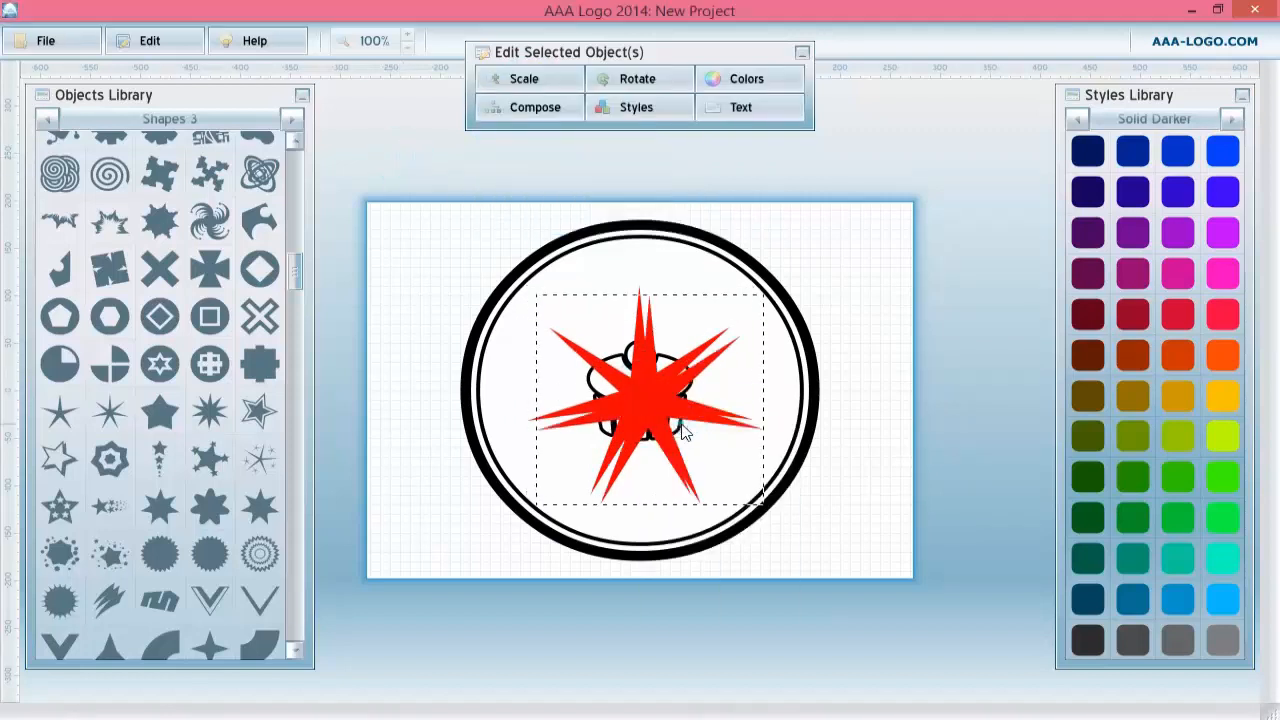
click(643, 382)
Rotate the duplicated starburst by 25.
click(630, 78)
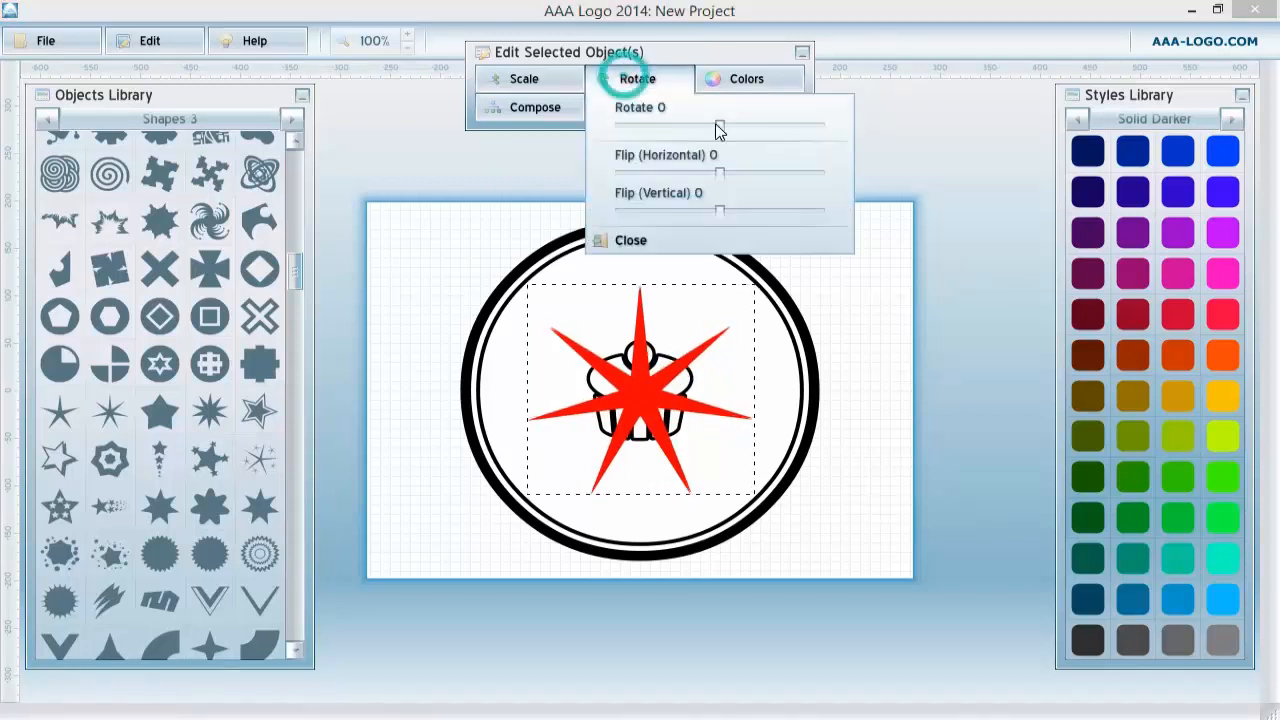
drag(716, 129, 733, 136)
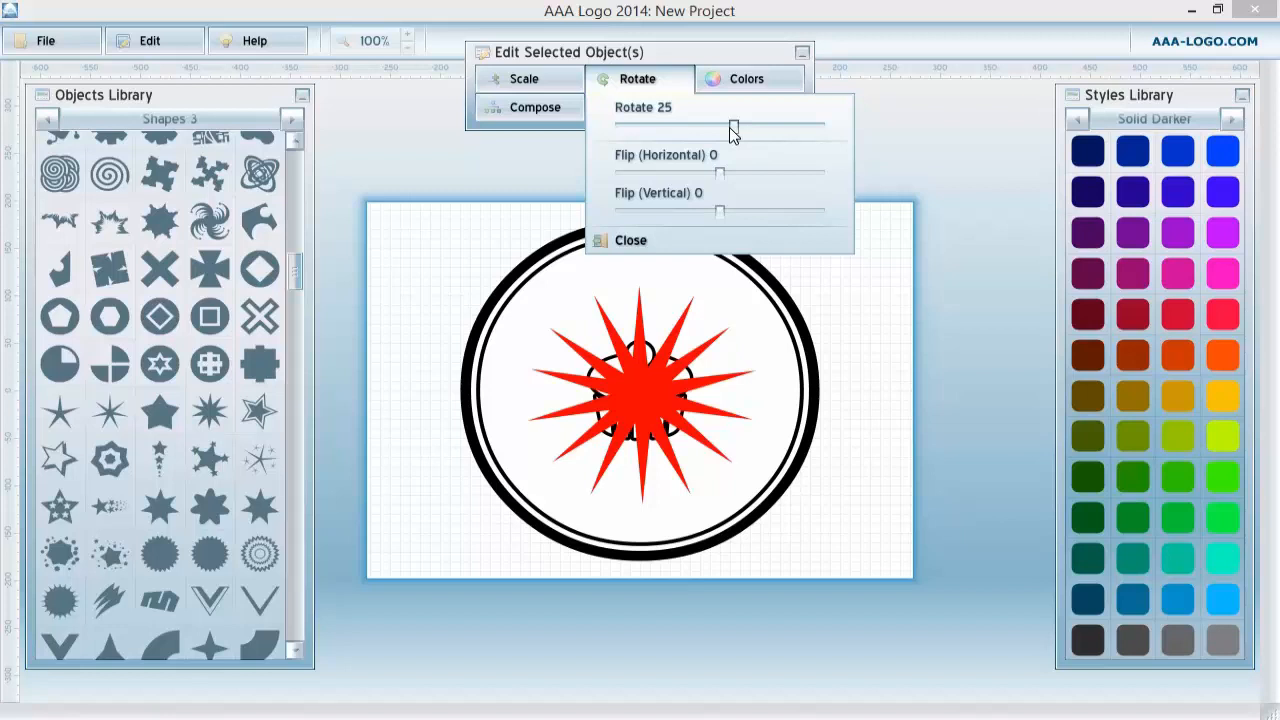
click(643, 382)
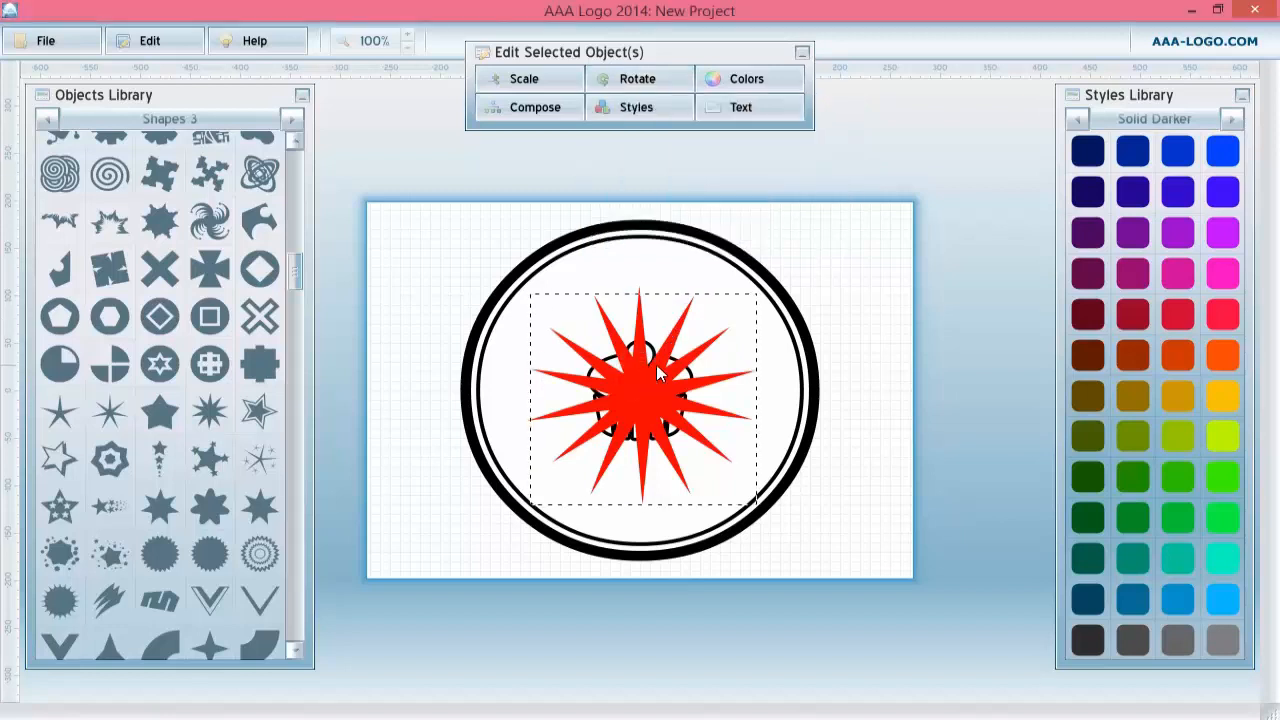
Duplicate the rotated starburst once more.
drag(658, 374, 675, 350)
click(840, 256)
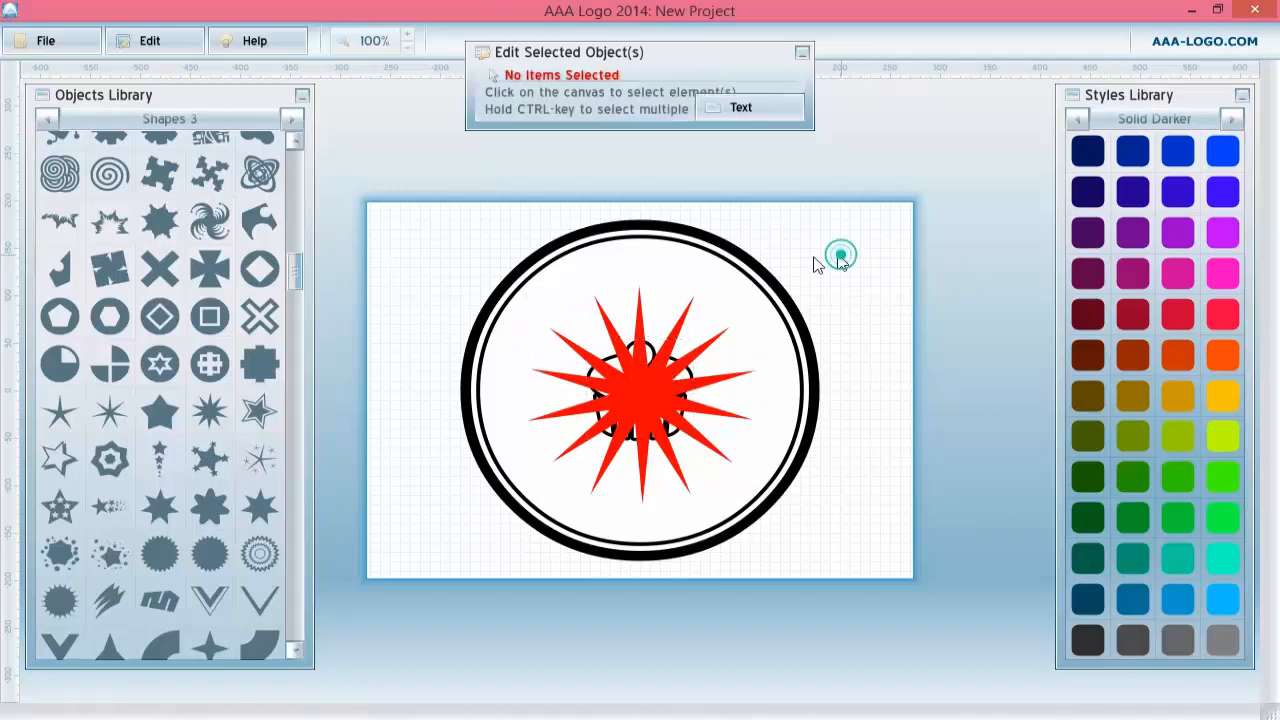
click(675, 338)
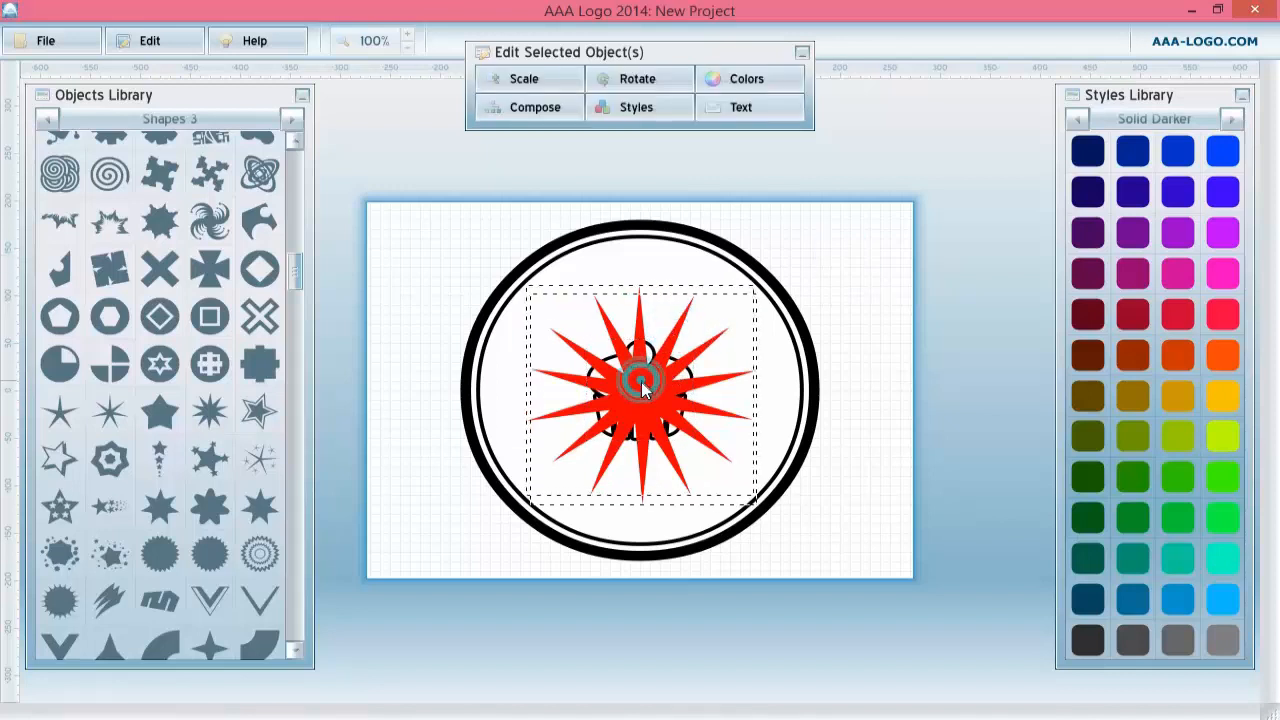
right_click(641, 393)
click(686, 470)
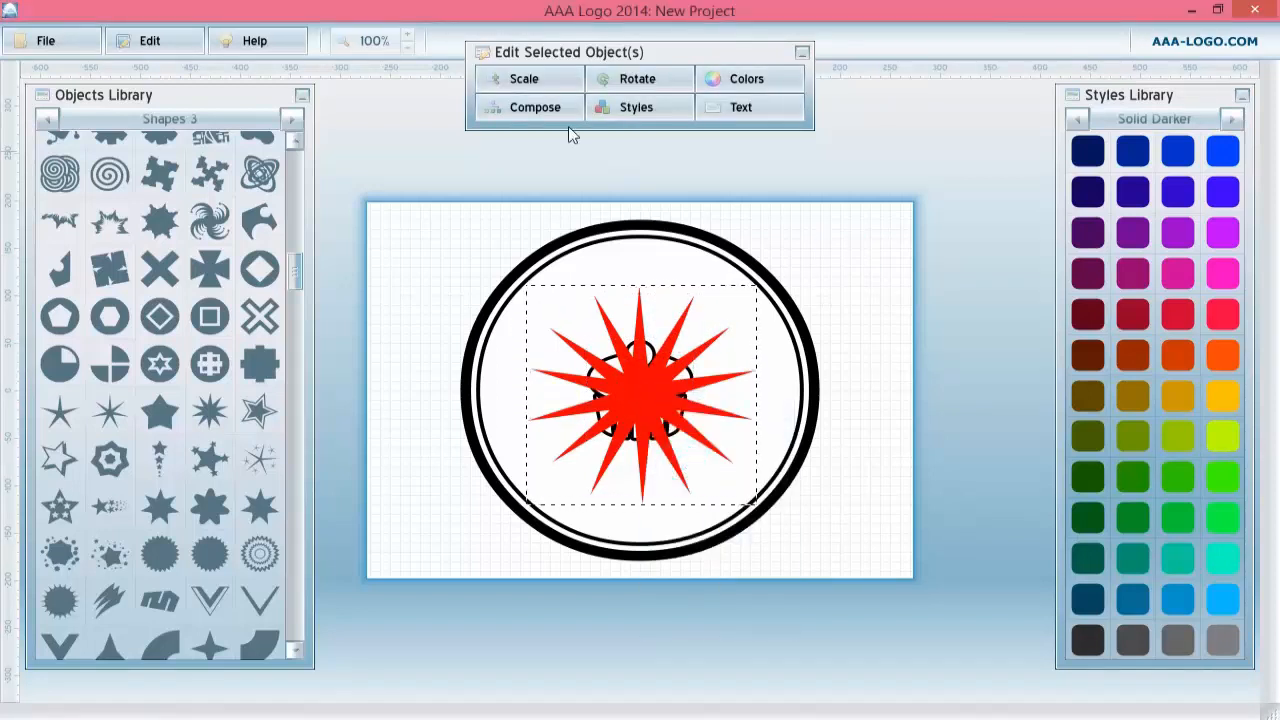
right_click(642, 388)
click(690, 428)
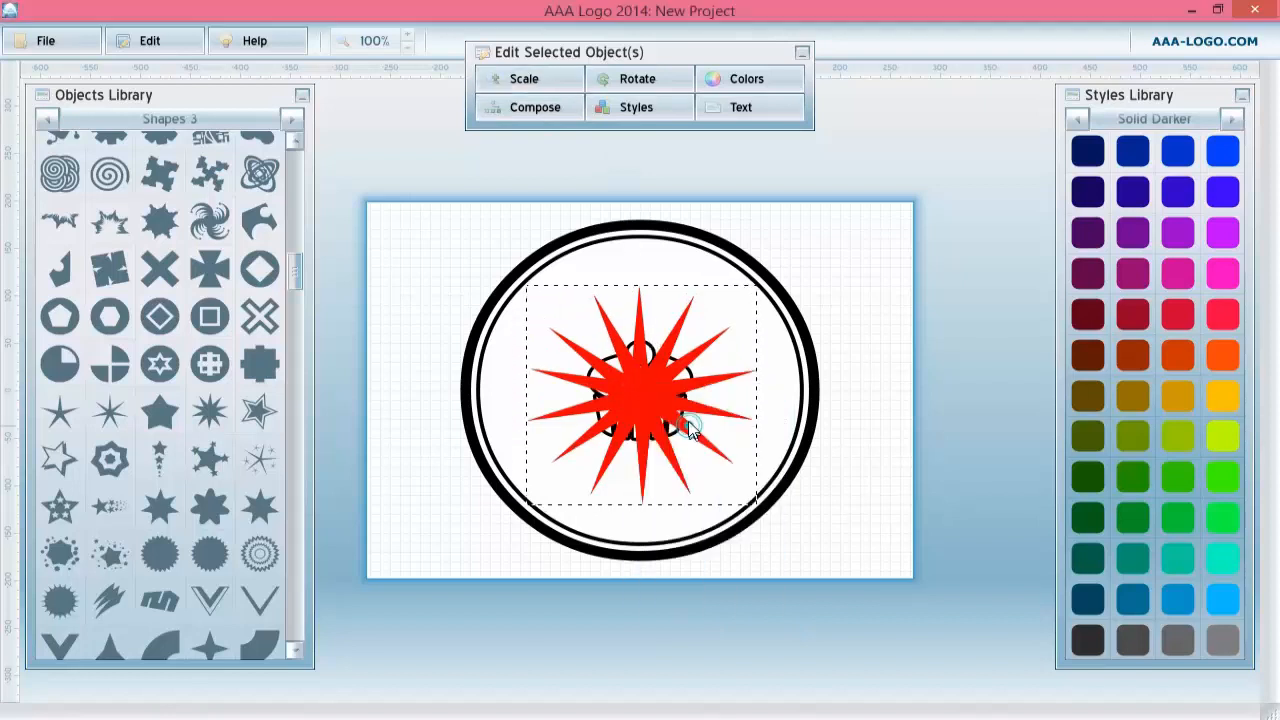
Rotate the new starburst copy by 14.
click(636, 74)
drag(722, 128, 727, 128)
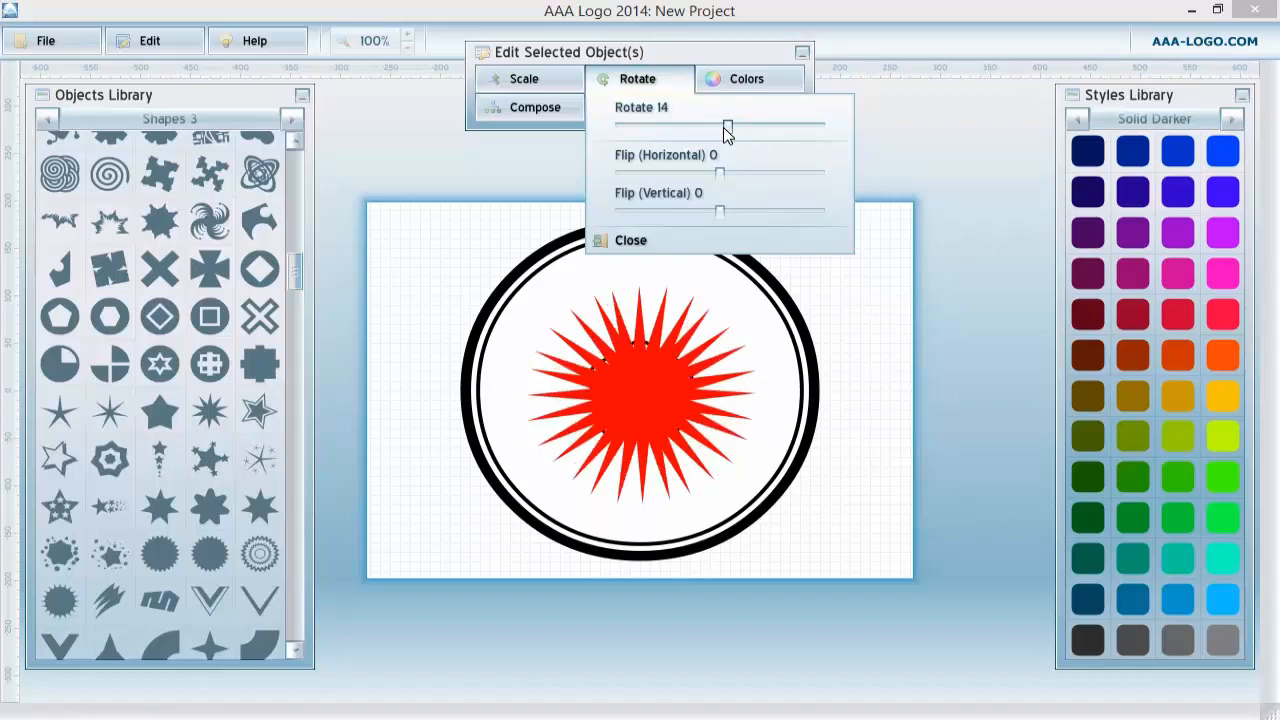
click(655, 386)
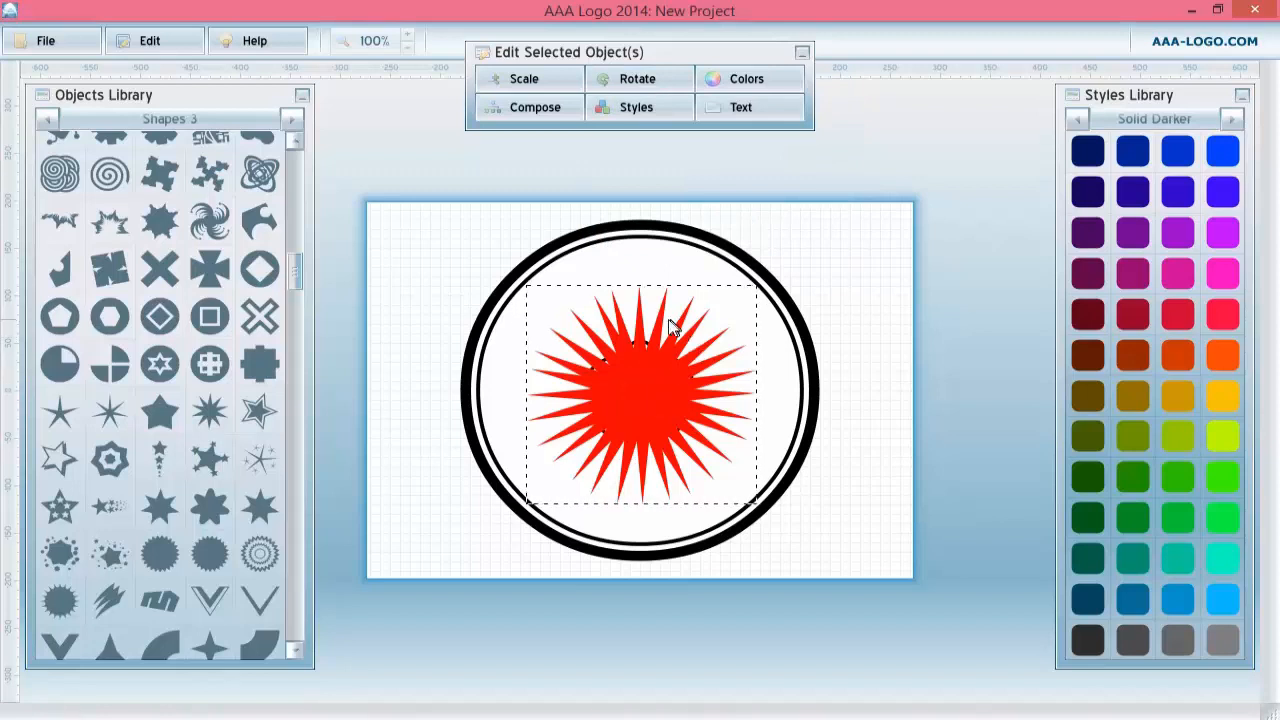
Select all the starburst copies and group them together.
click(661, 362)
click(670, 374)
click(676, 385)
right_click(677, 386)
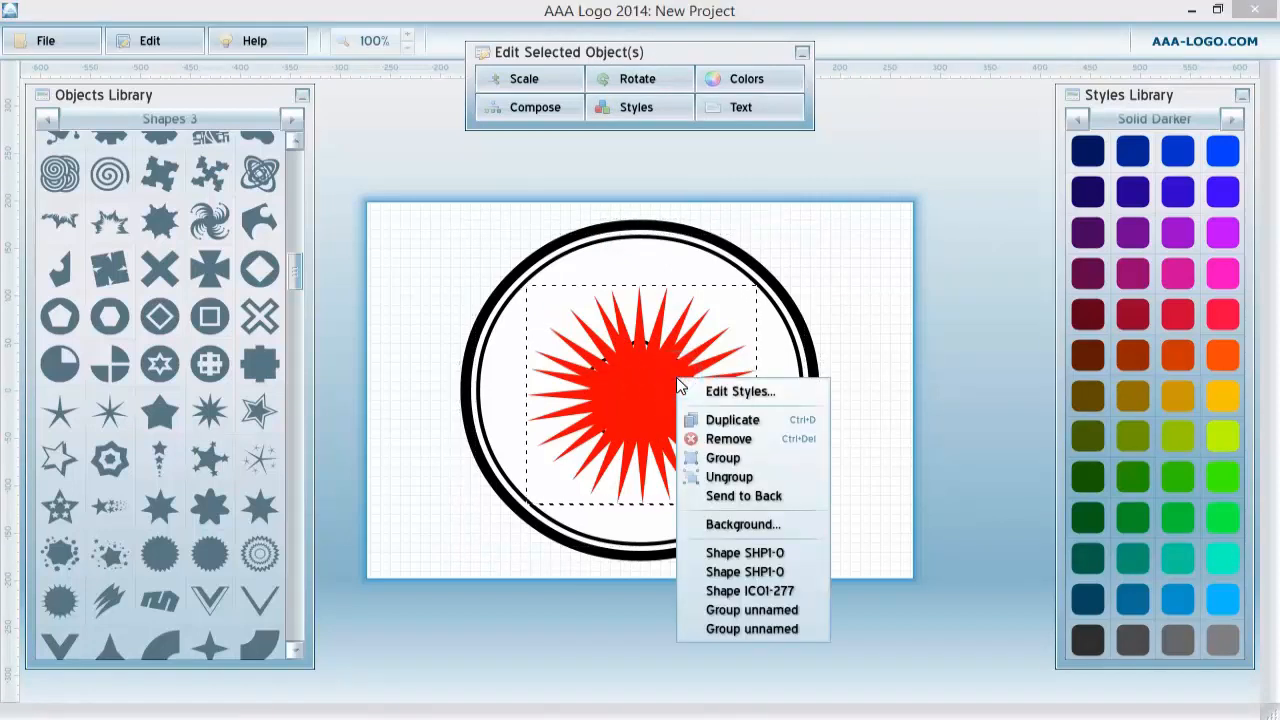
click(722, 457)
Set the starburst group's solid fill colour to black (0, 0, 0).
click(625, 107)
click(642, 164)
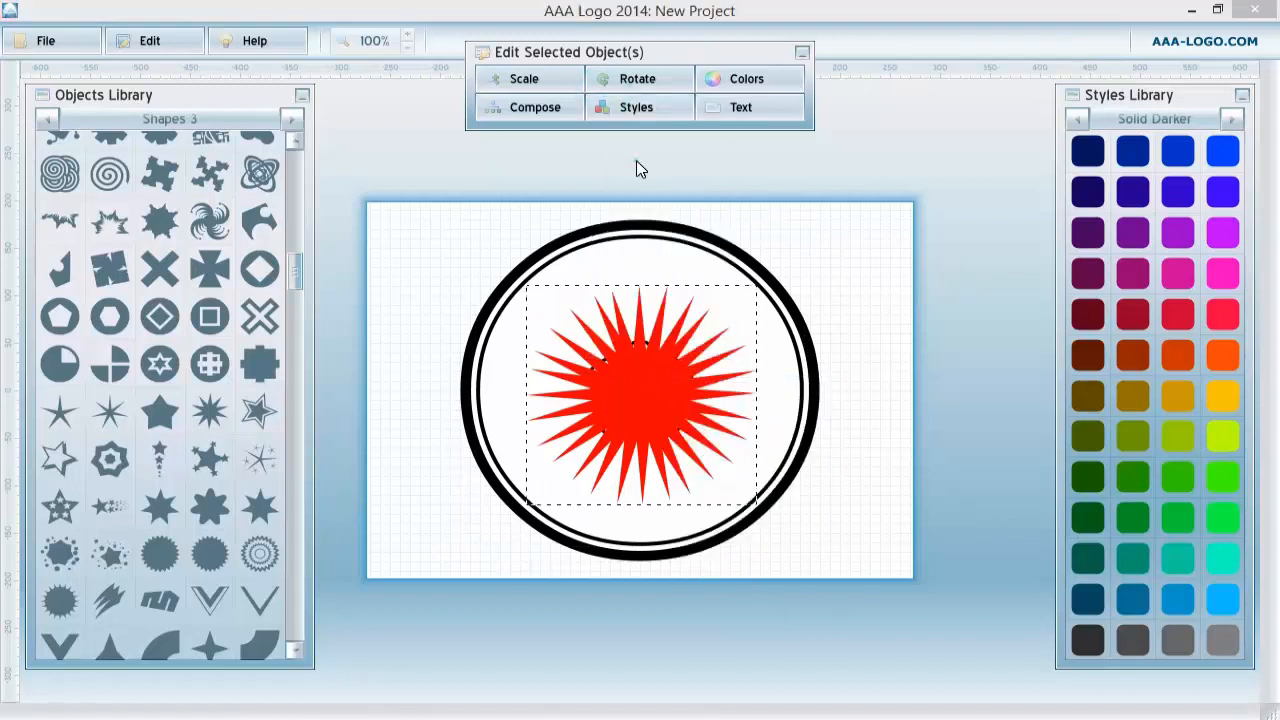
click(918, 277)
drag(632, 343, 659, 230)
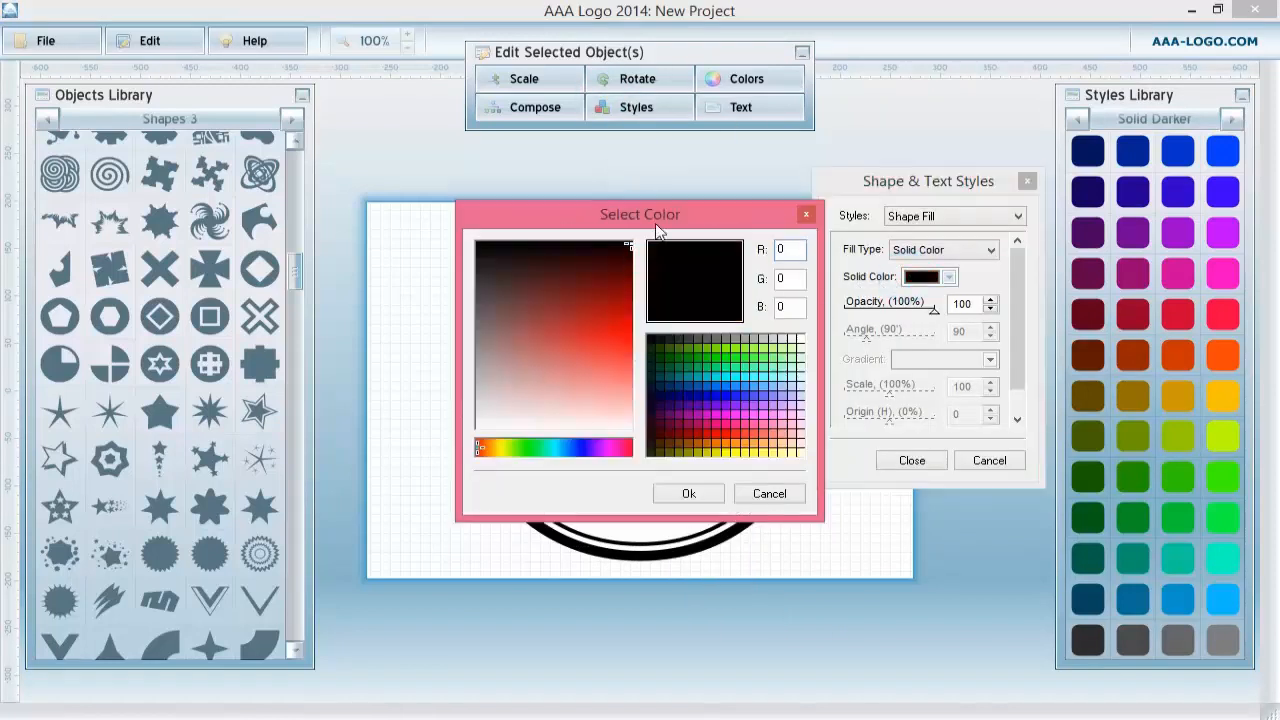
click(695, 492)
click(906, 462)
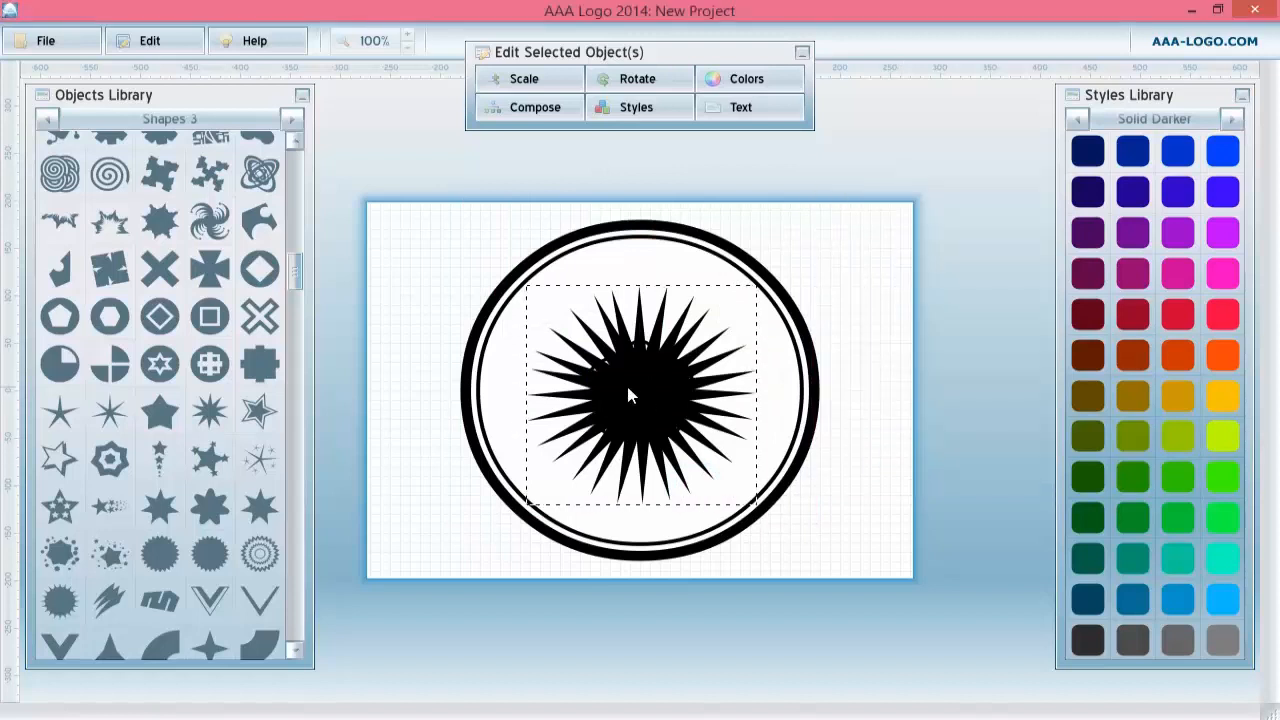
Reorder the layers so the black starburst sits behind the cupcake but in front of the badge circles.
right_click(650, 391)
click(686, 486)
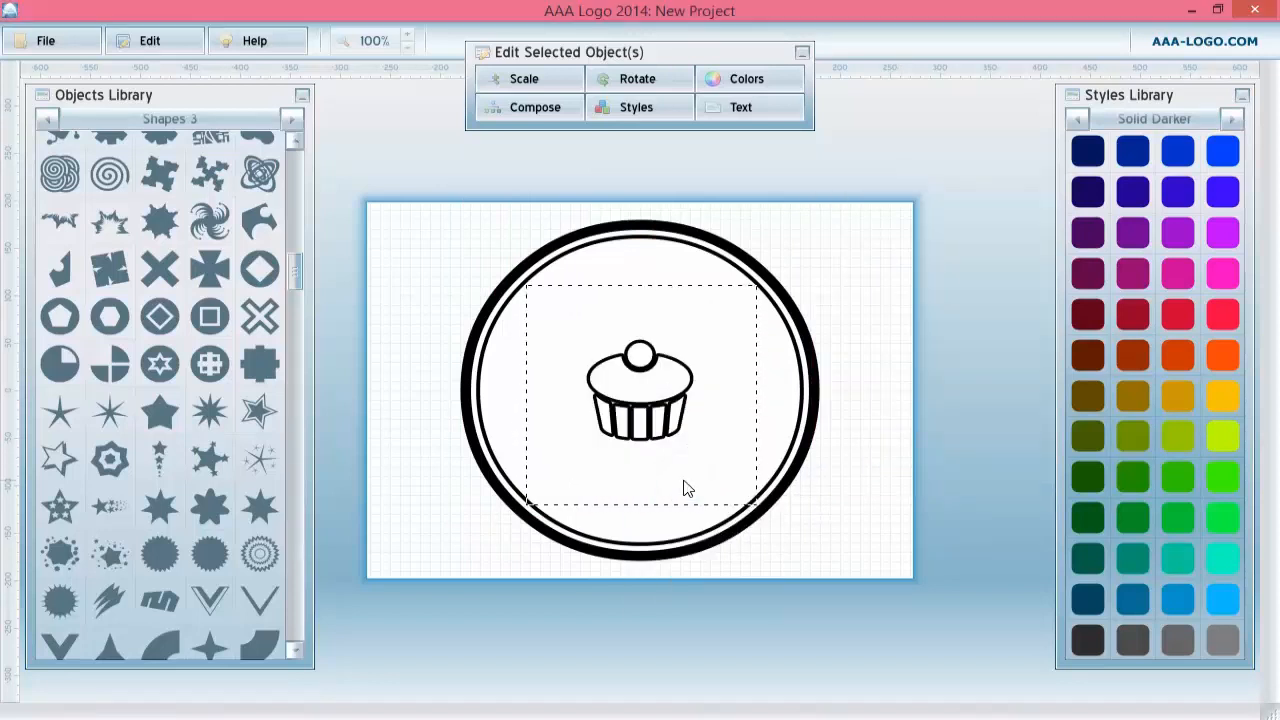
right_click(709, 367)
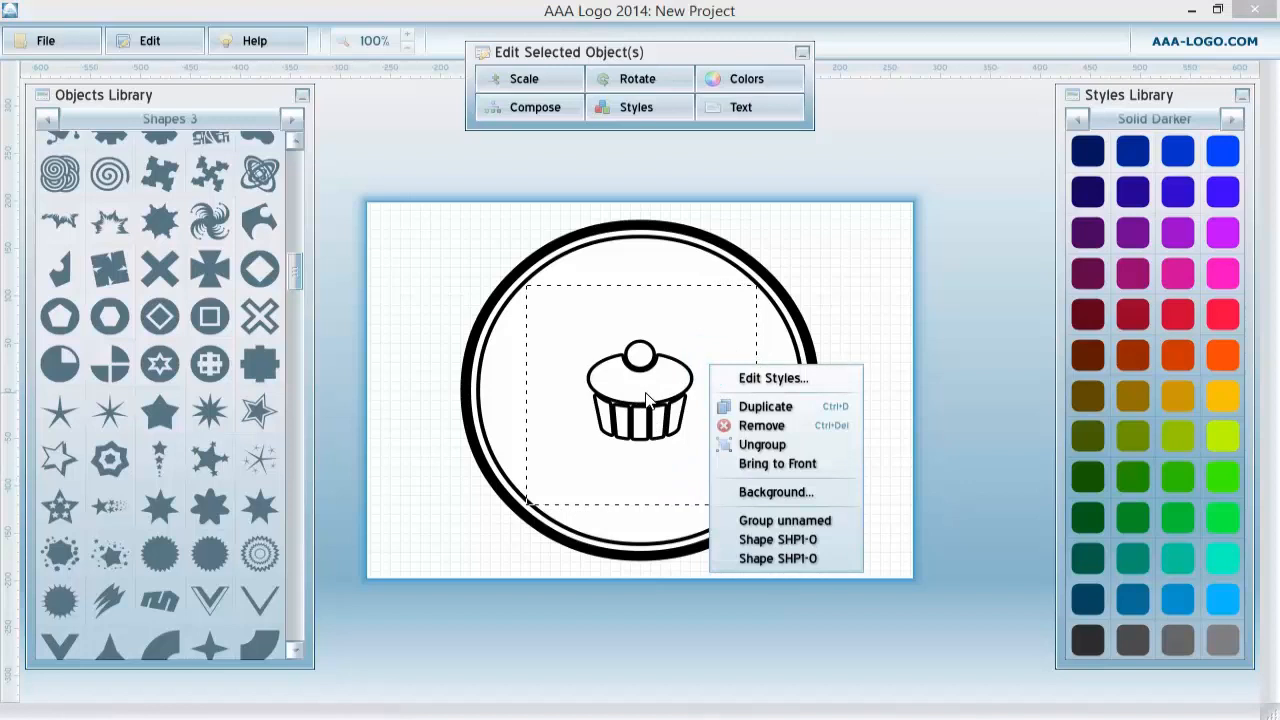
click(757, 463)
double_click(643, 381)
key(Escape)
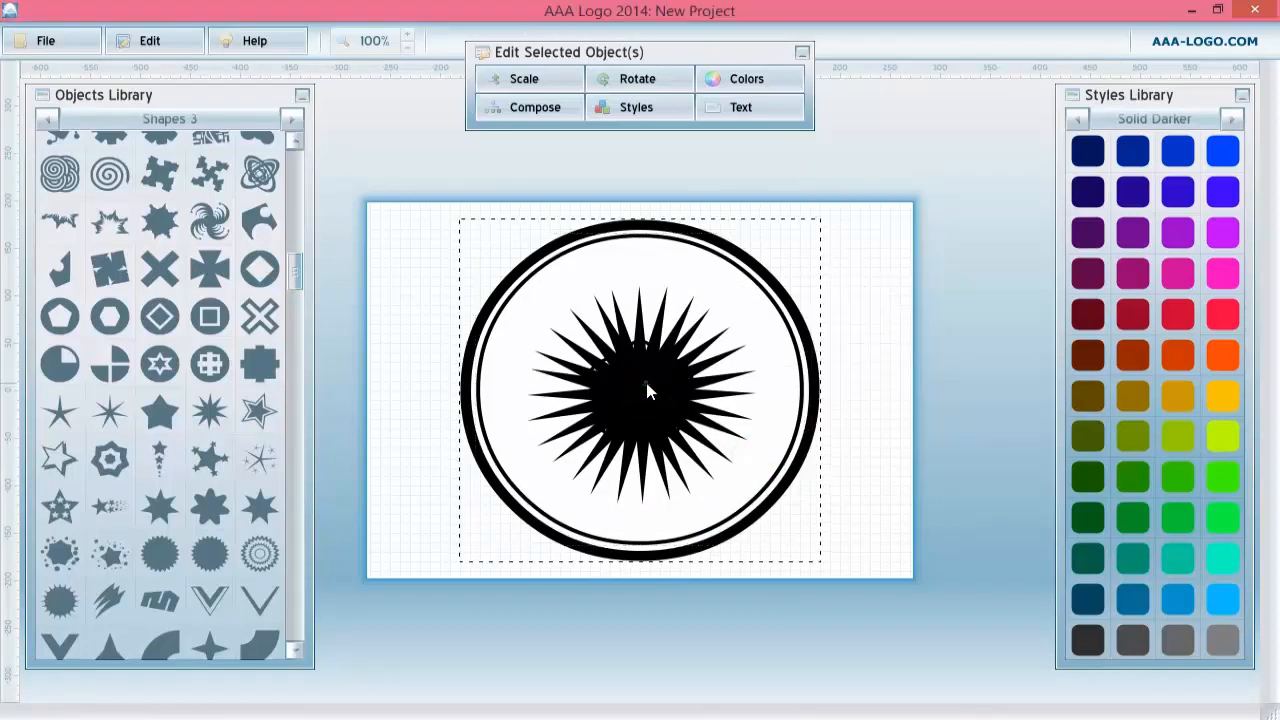
click(647, 390)
right_click(645, 388)
click(697, 470)
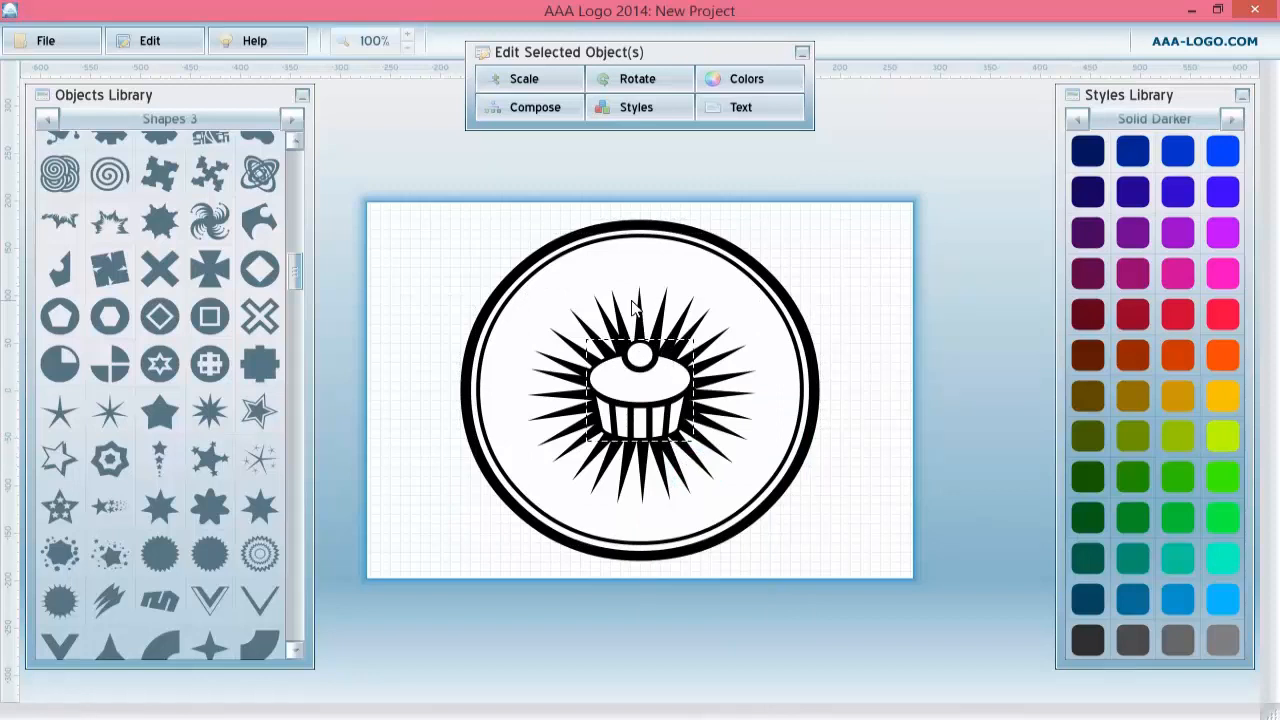
click(647, 314)
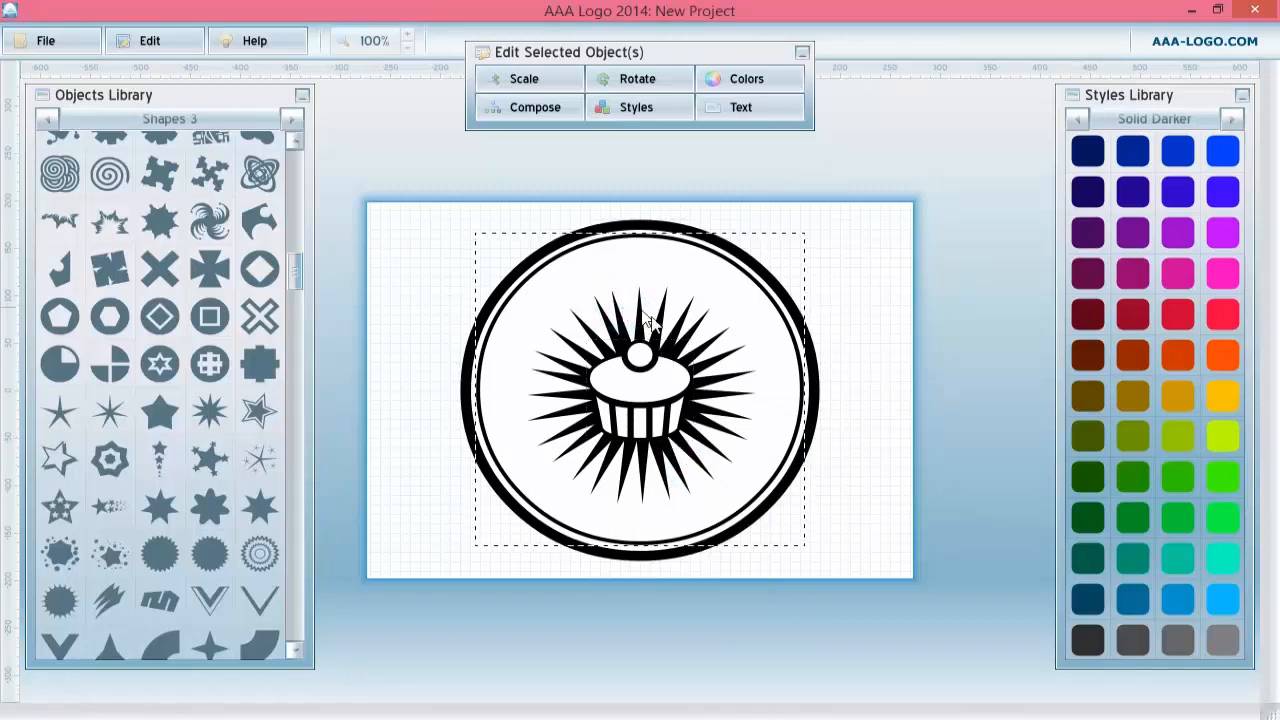
click(864, 369)
drag(427, 212, 865, 612)
click(898, 392)
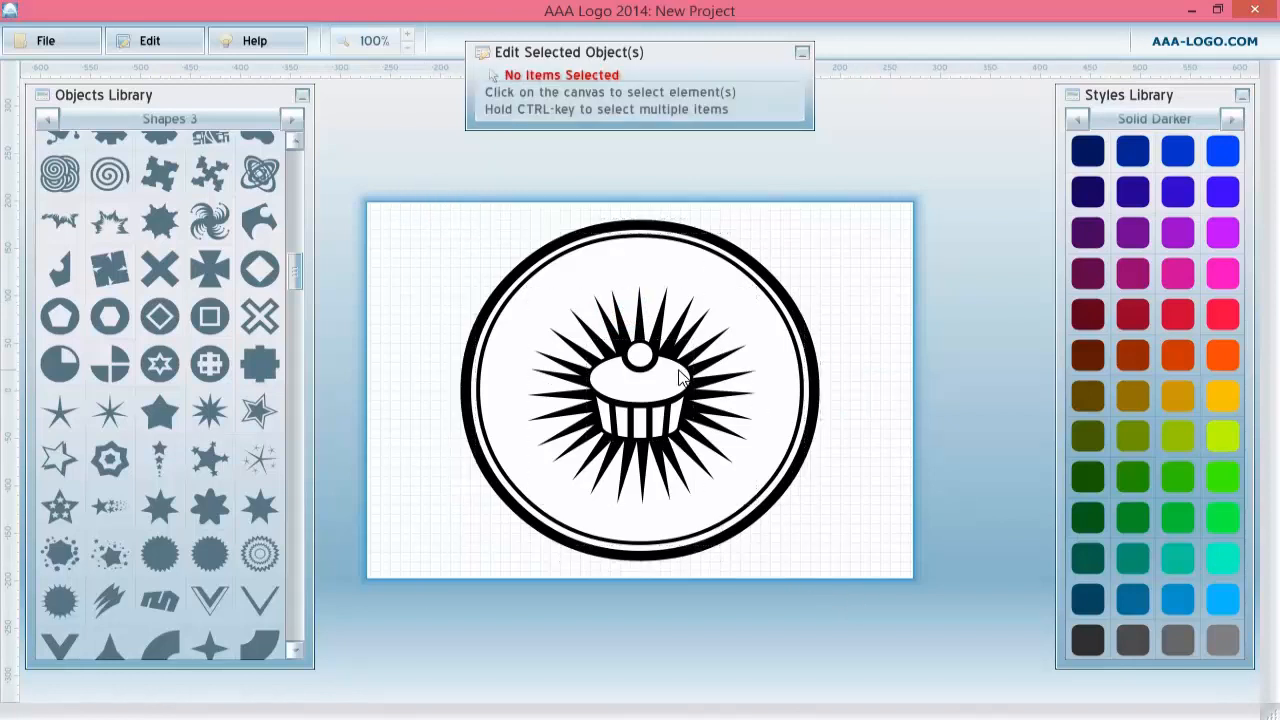
Add a new text line reading FRESH FAST AND DELICIOUS.
right_click(417, 253)
click(463, 271)
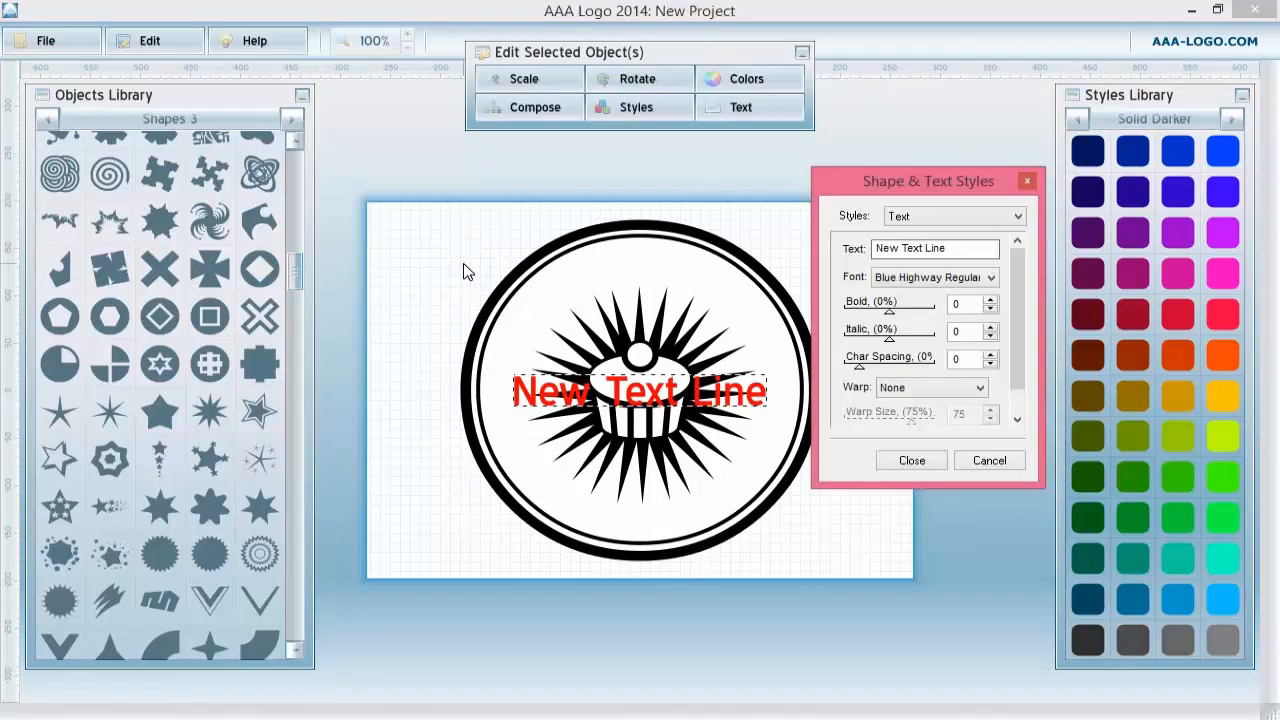
triple_click(918, 247)
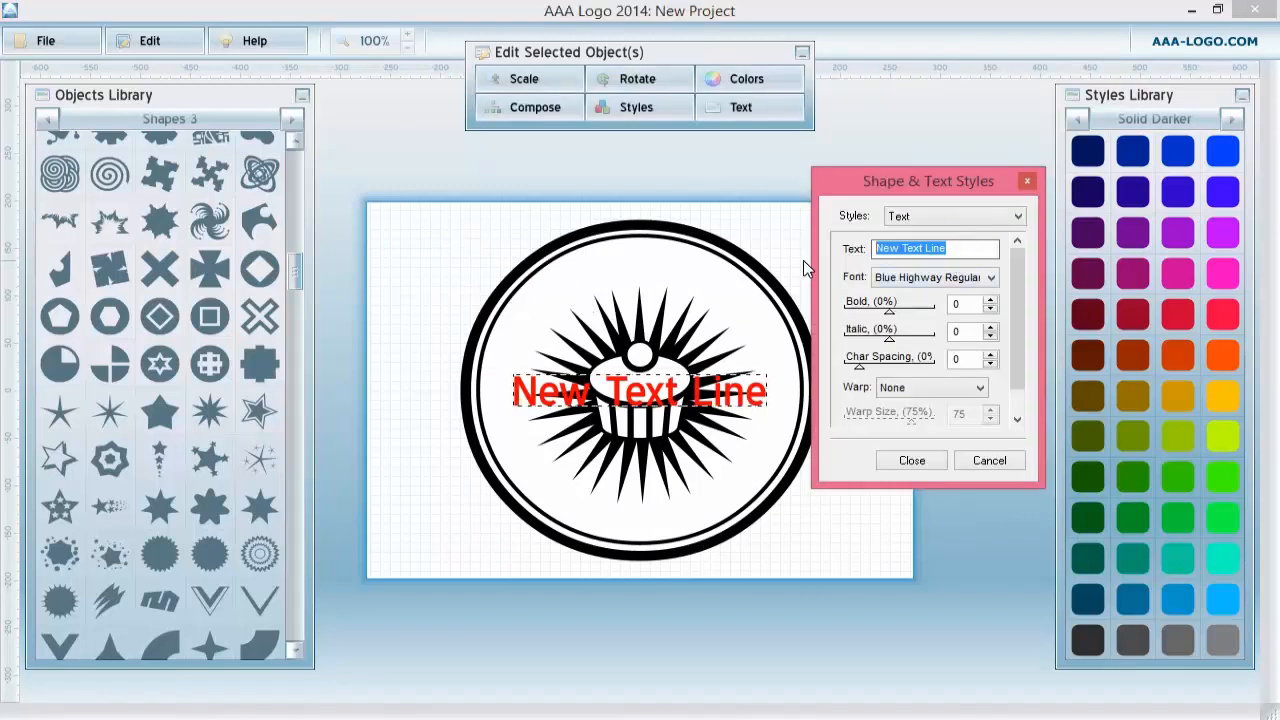
text(FRESH FAST)
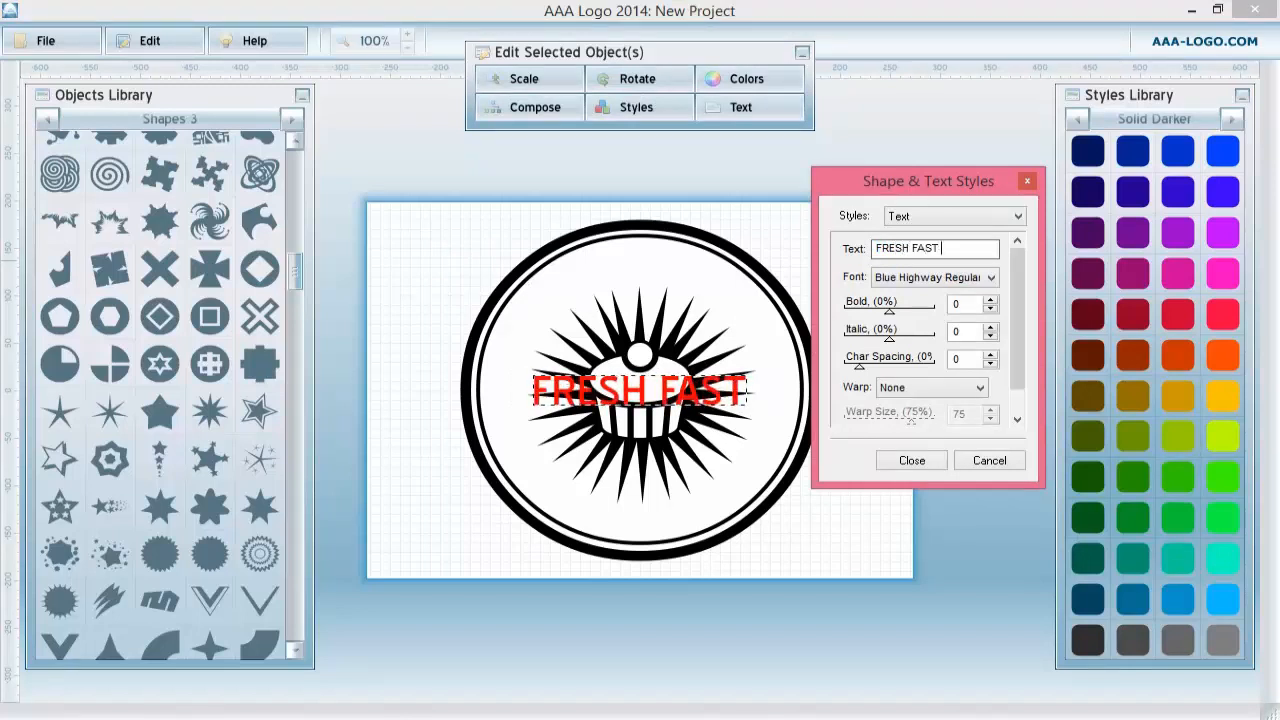
text( AND DELI)
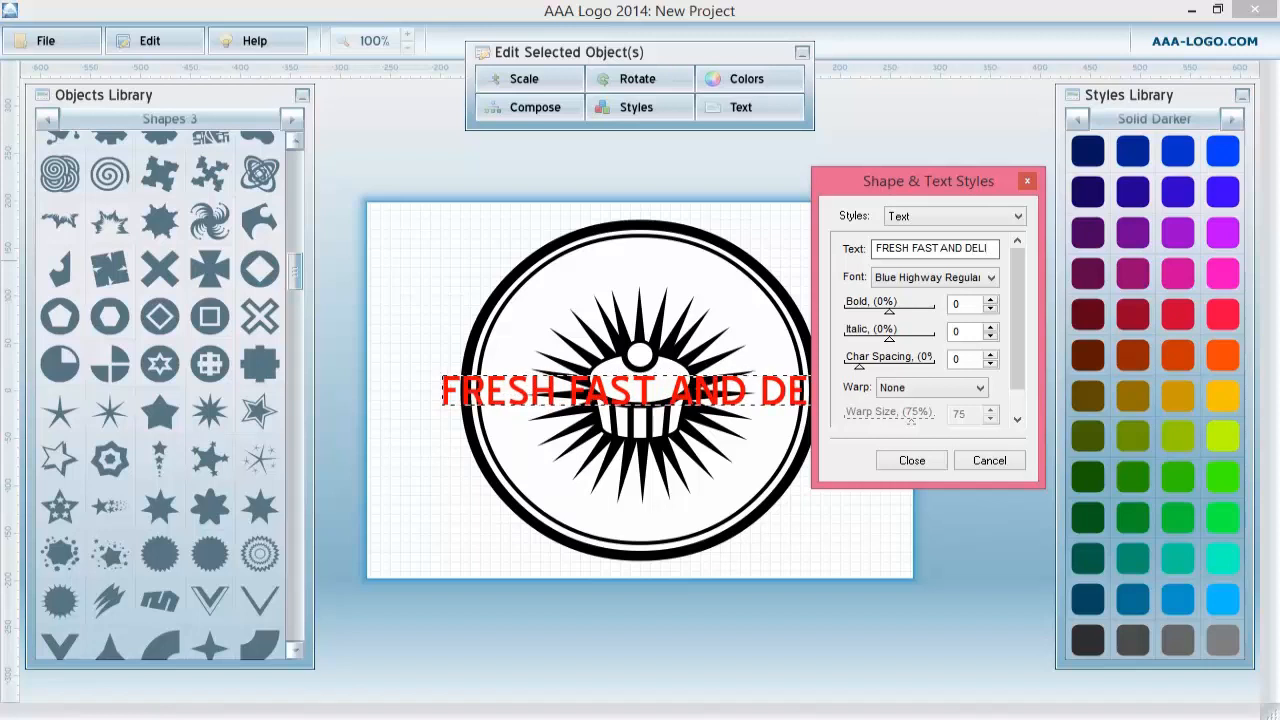
text(CIOUS)
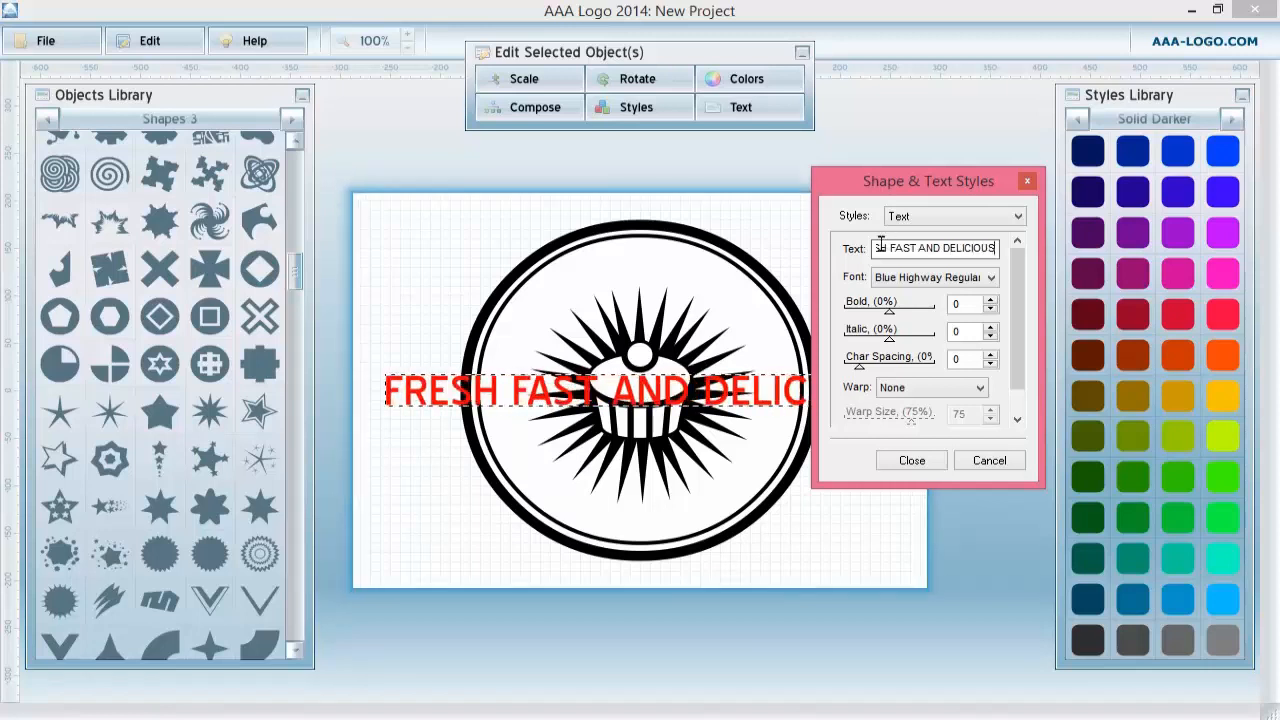
Set the text font to ChunkFive Roman and apply the Circle Inside warp.
click(930, 281)
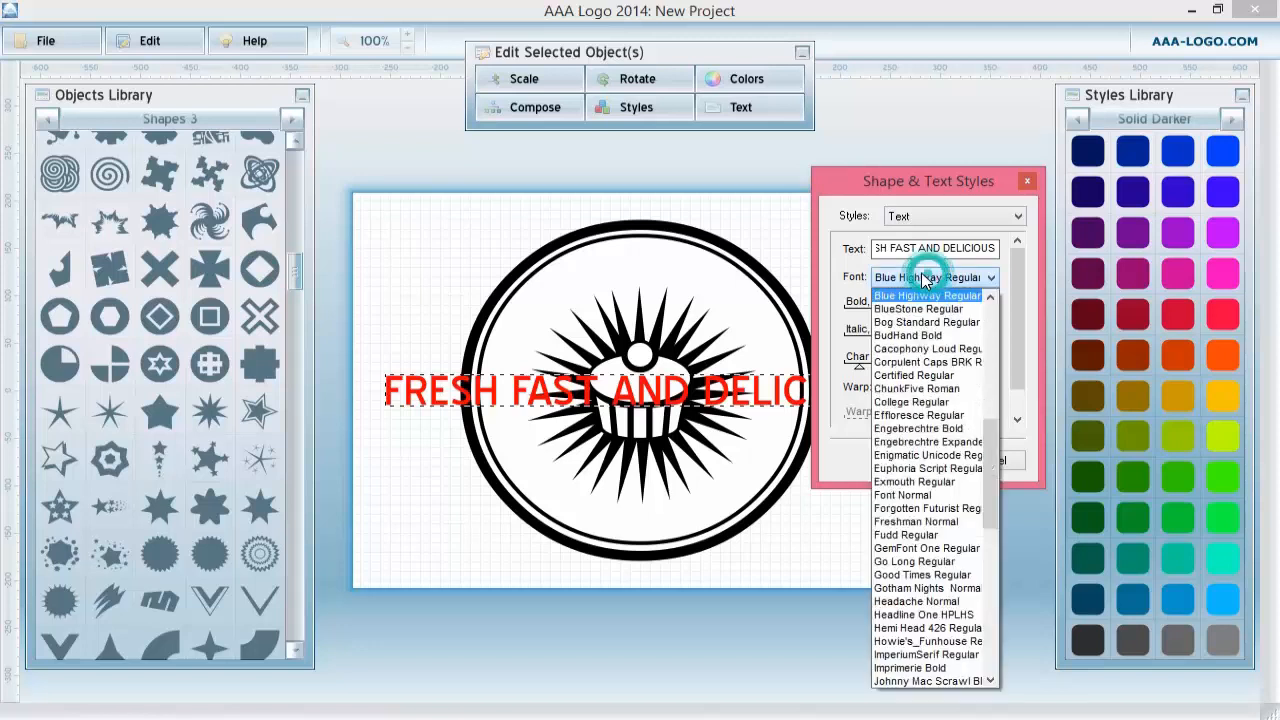
click(925, 393)
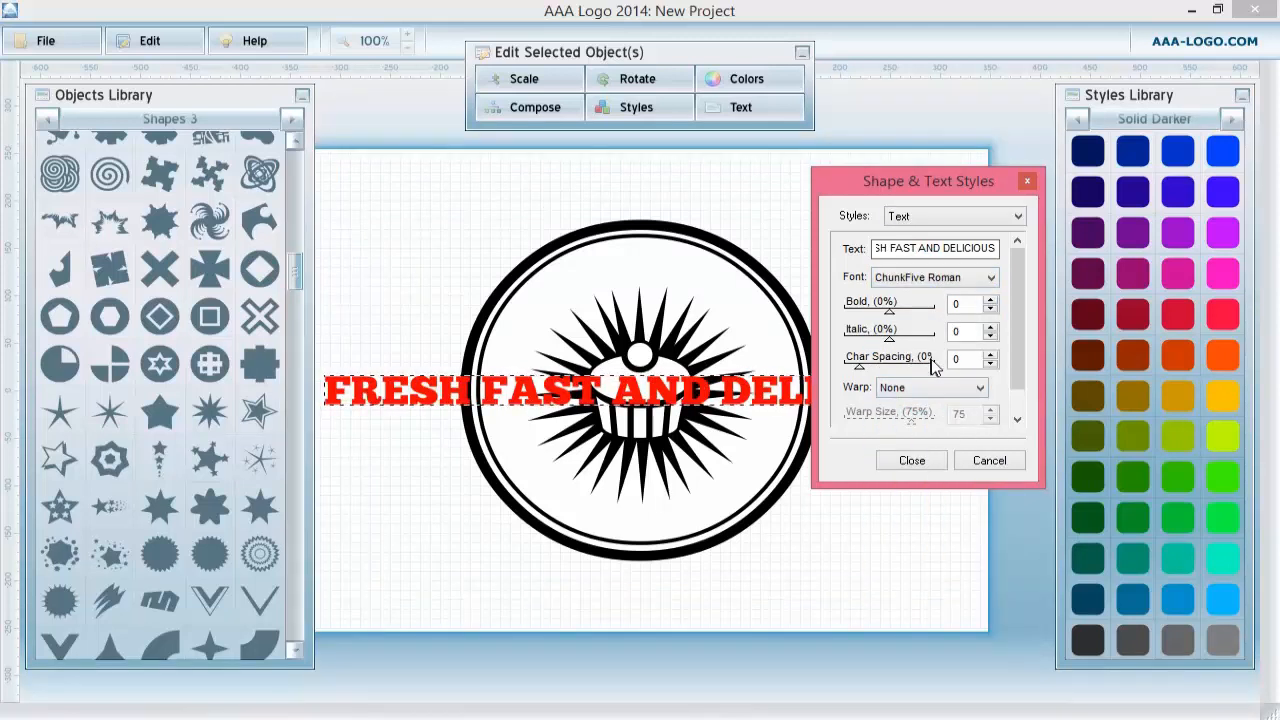
click(950, 390)
click(943, 404)
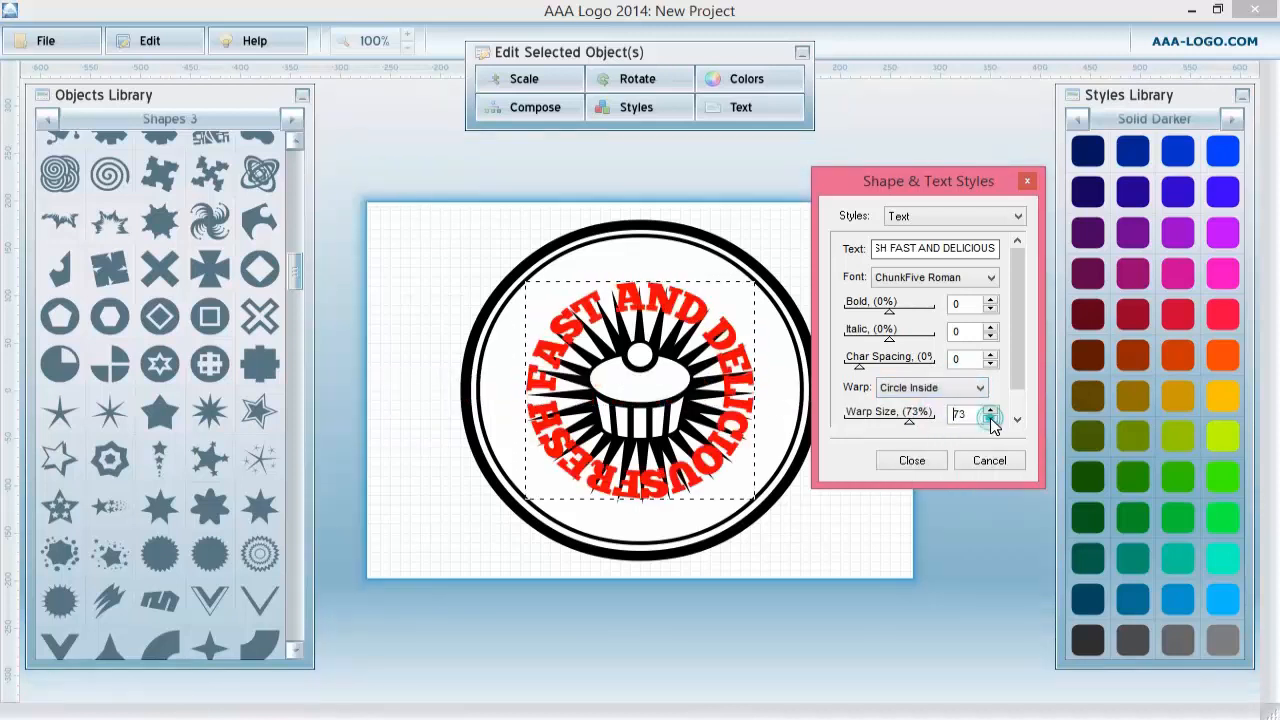
Set the warp size to 40 and move the curved text up to arc inside the inner ring.
click(991, 421)
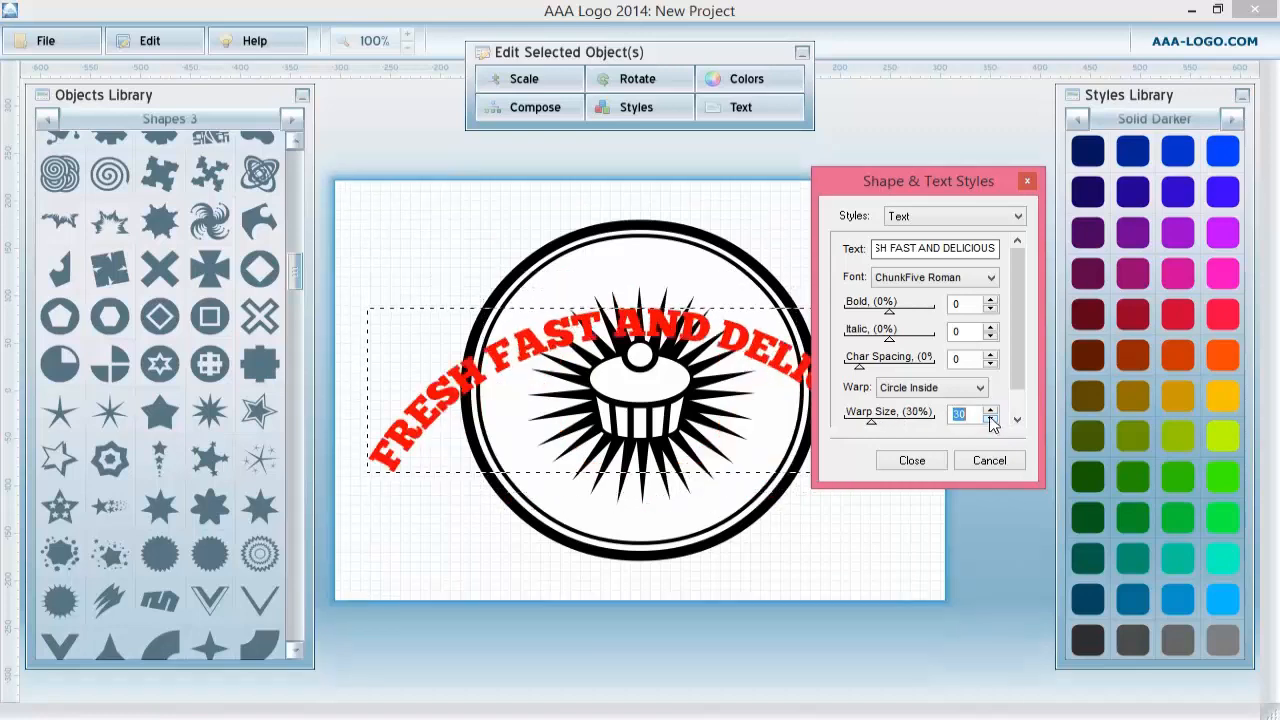
click(990, 409)
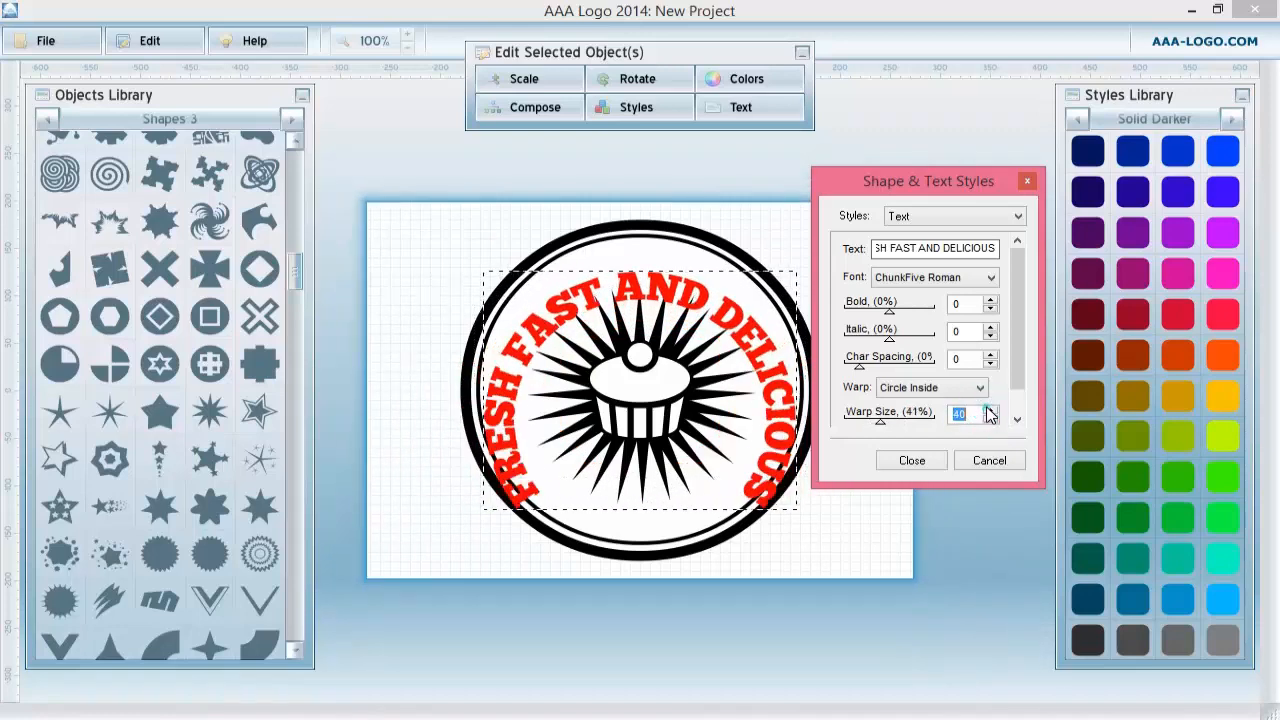
drag(612, 287, 612, 261)
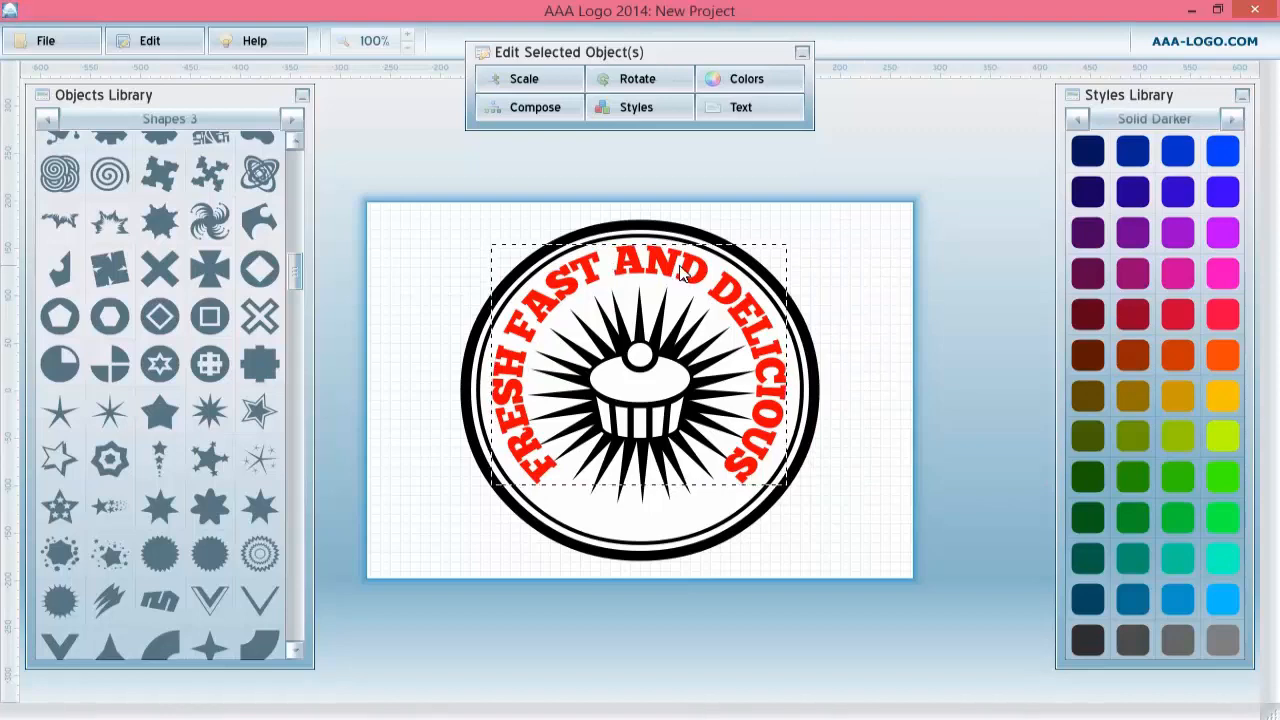
Move the curved text aside and scale the badge circles, starburst and cupcake together to 152%.
click(390, 230)
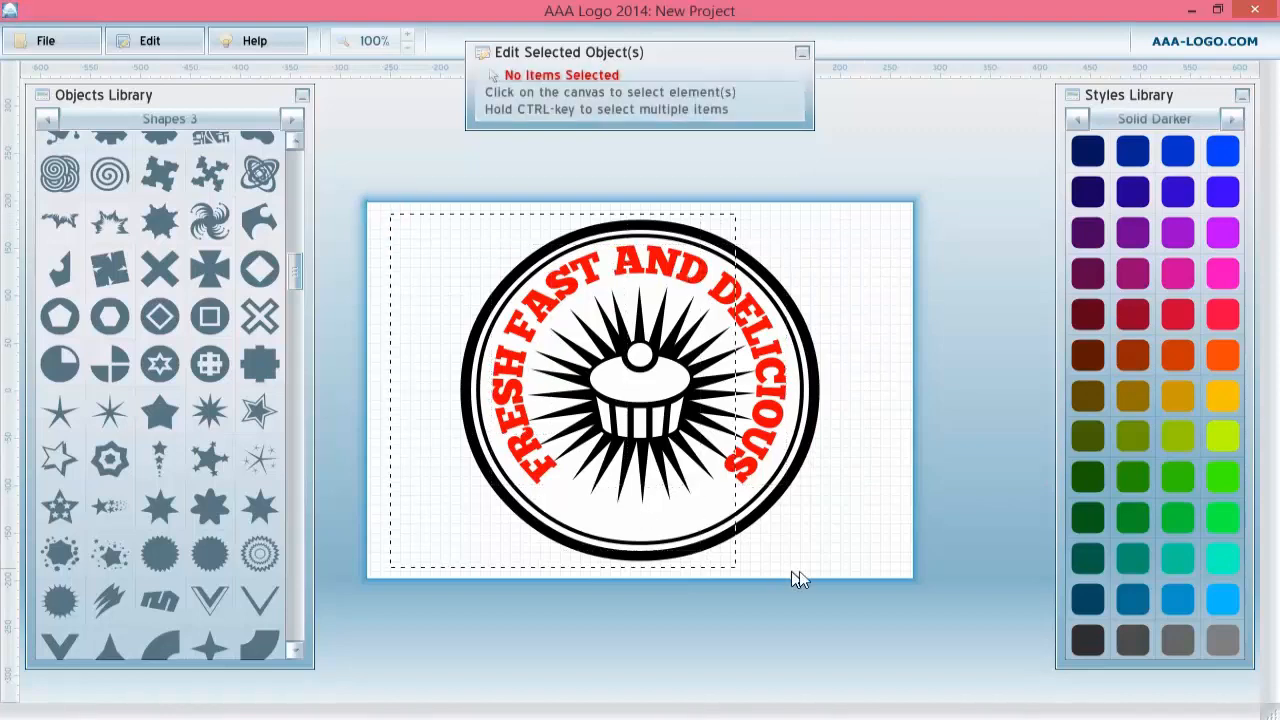
drag(792, 572, 832, 569)
click(879, 355)
drag(735, 302, 1102, 177)
drag(657, 494, 770, 578)
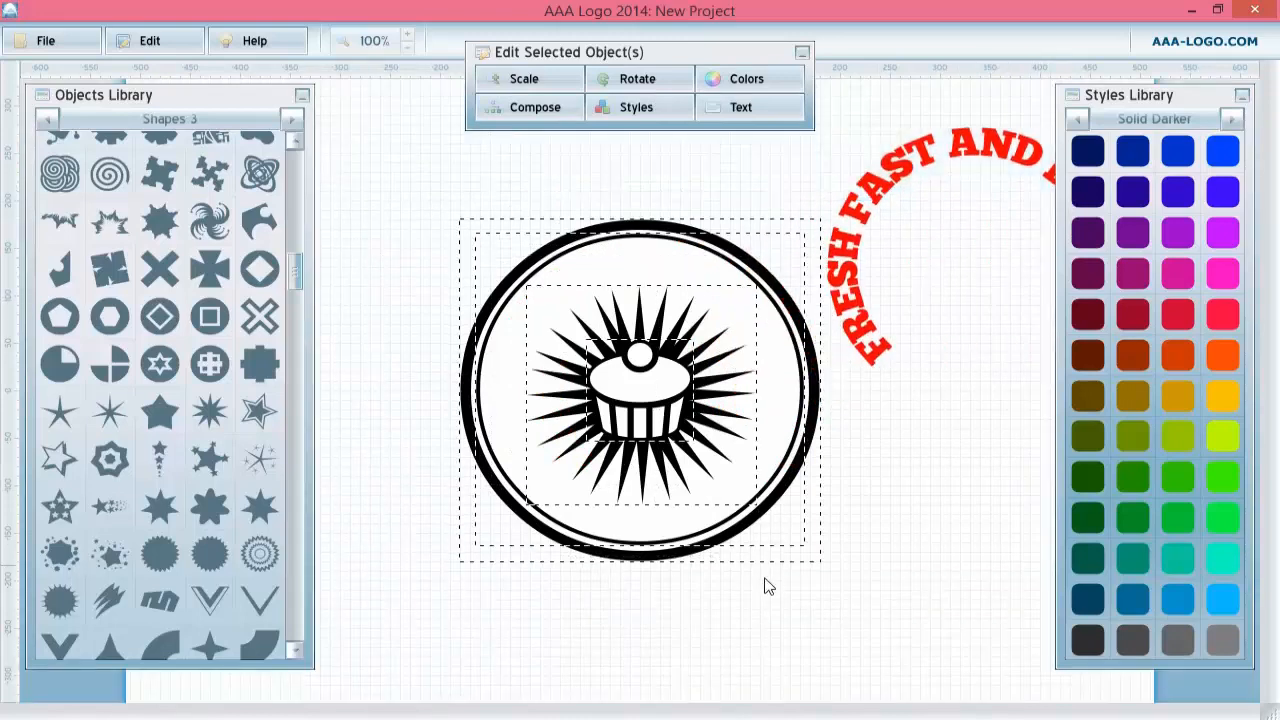
click(524, 80)
drag(604, 150, 646, 153)
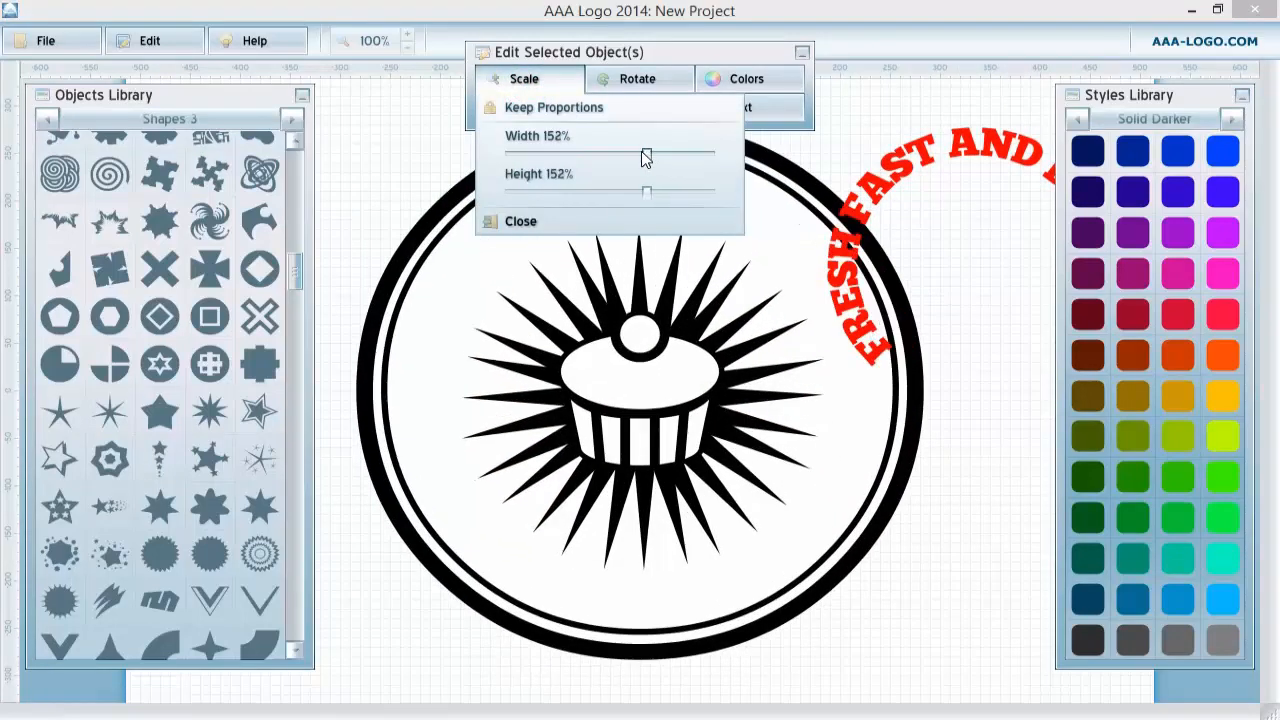
Move the curved text back onto the enlarged badge, arcing inside the inner ring.
click(1044, 380)
drag(913, 175, 567, 230)
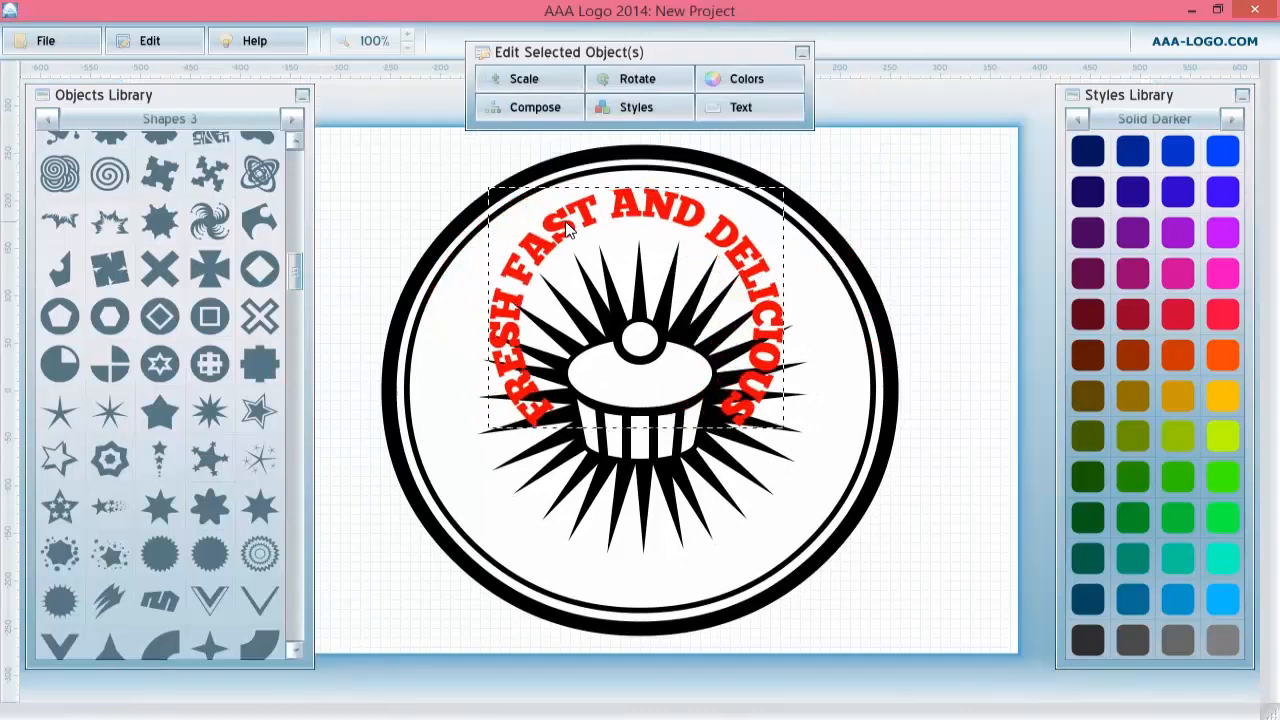
Open the text's styles, lower its warp size to 36, and move the text up under the inner ring.
double_click(646, 232)
click(637, 208)
double_click(638, 209)
click(638, 209)
click(637, 208)
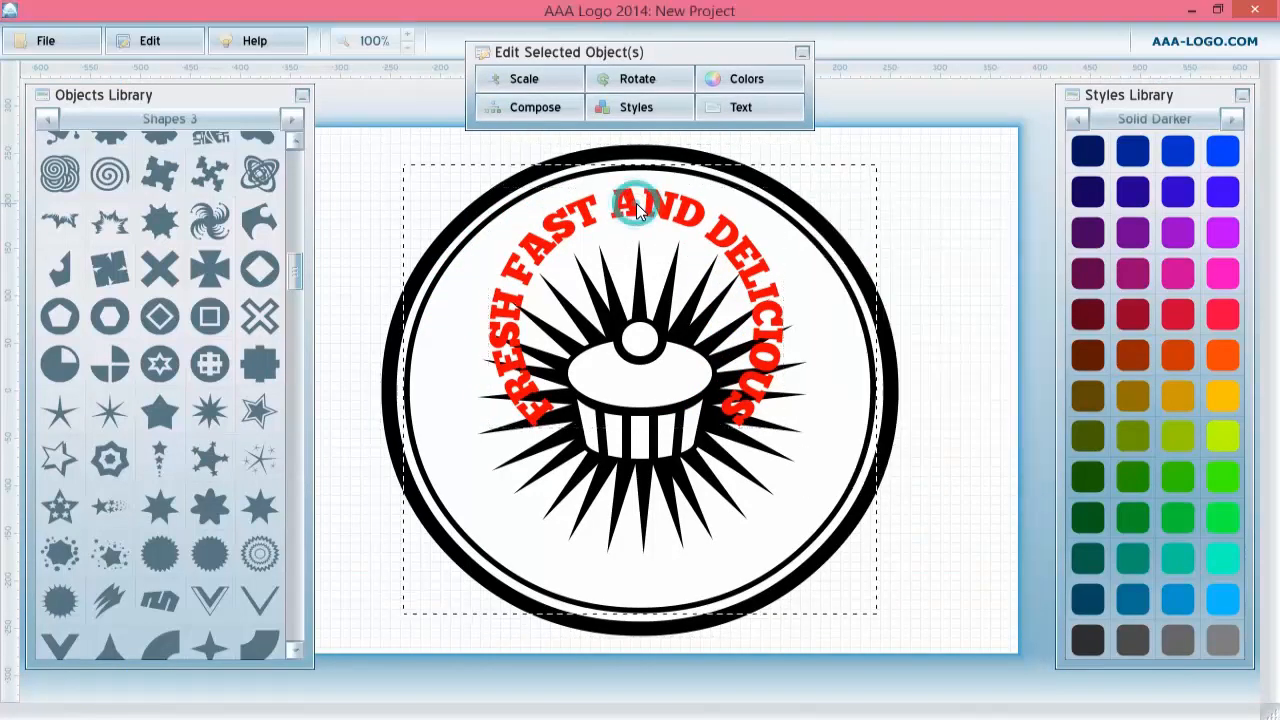
double_click(637, 208)
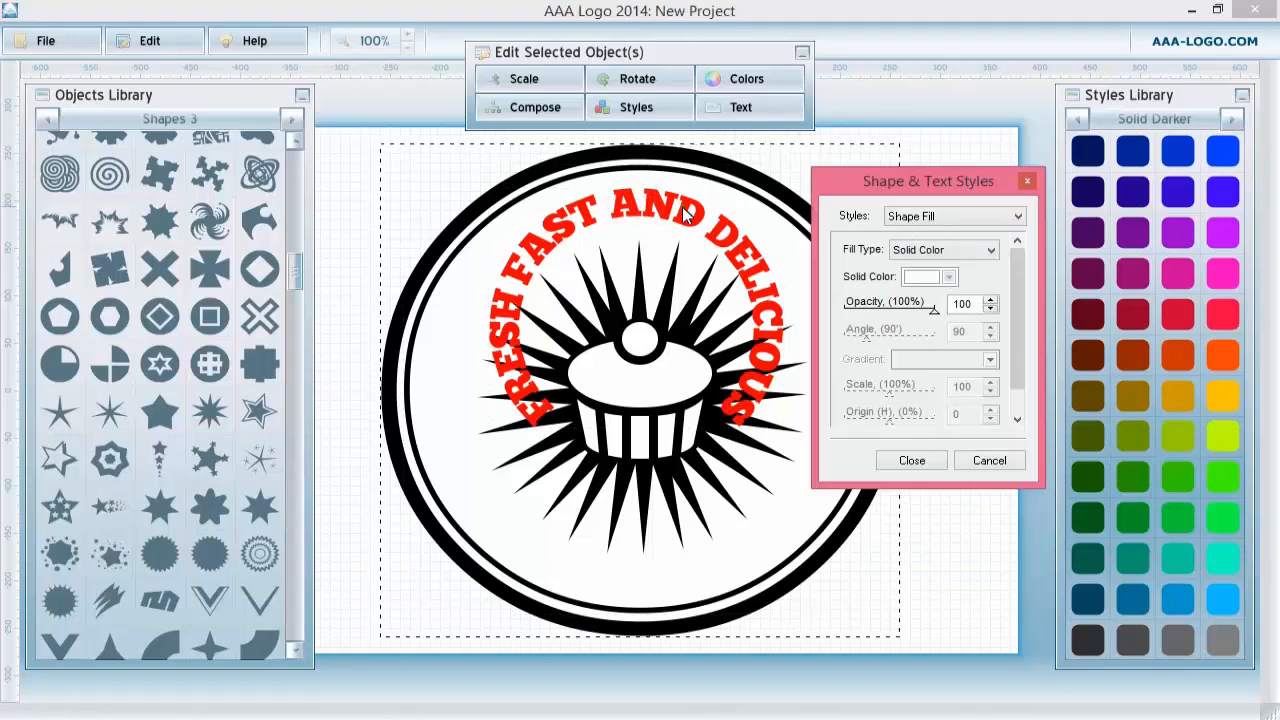
double_click(640, 209)
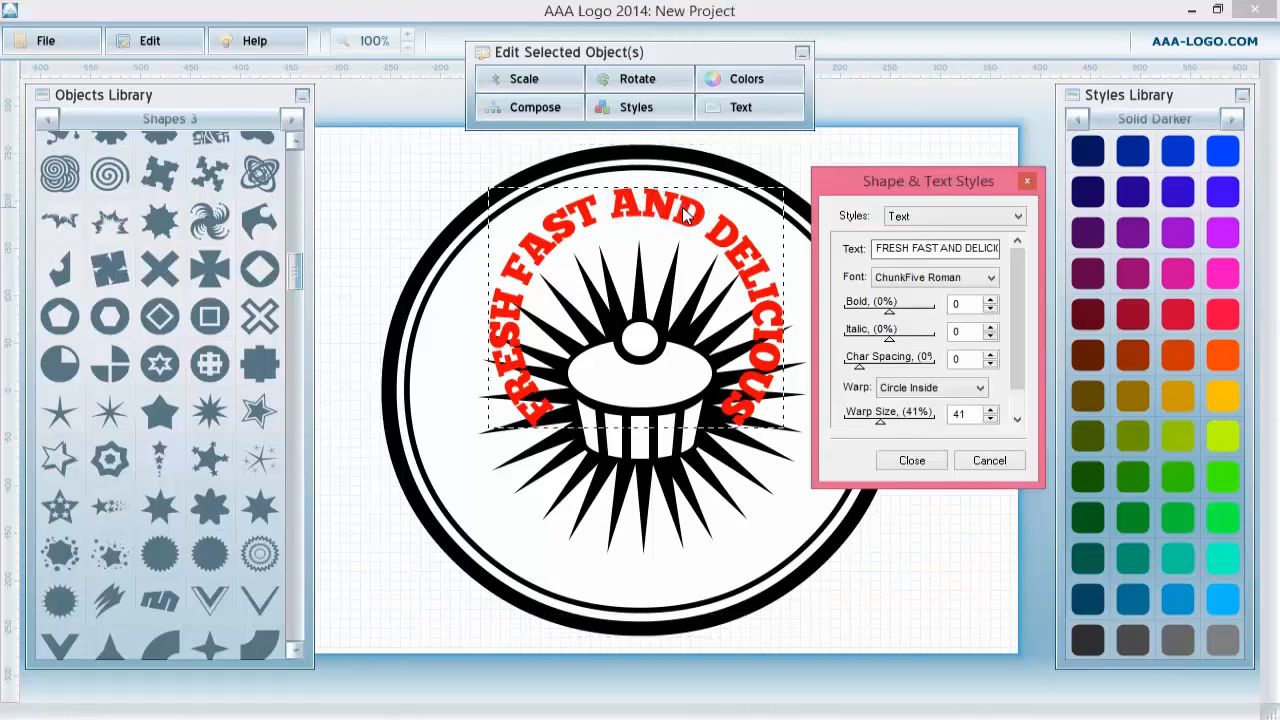
click(991, 410)
click(991, 419)
click(991, 419)
click(991, 419)
click(991, 419)
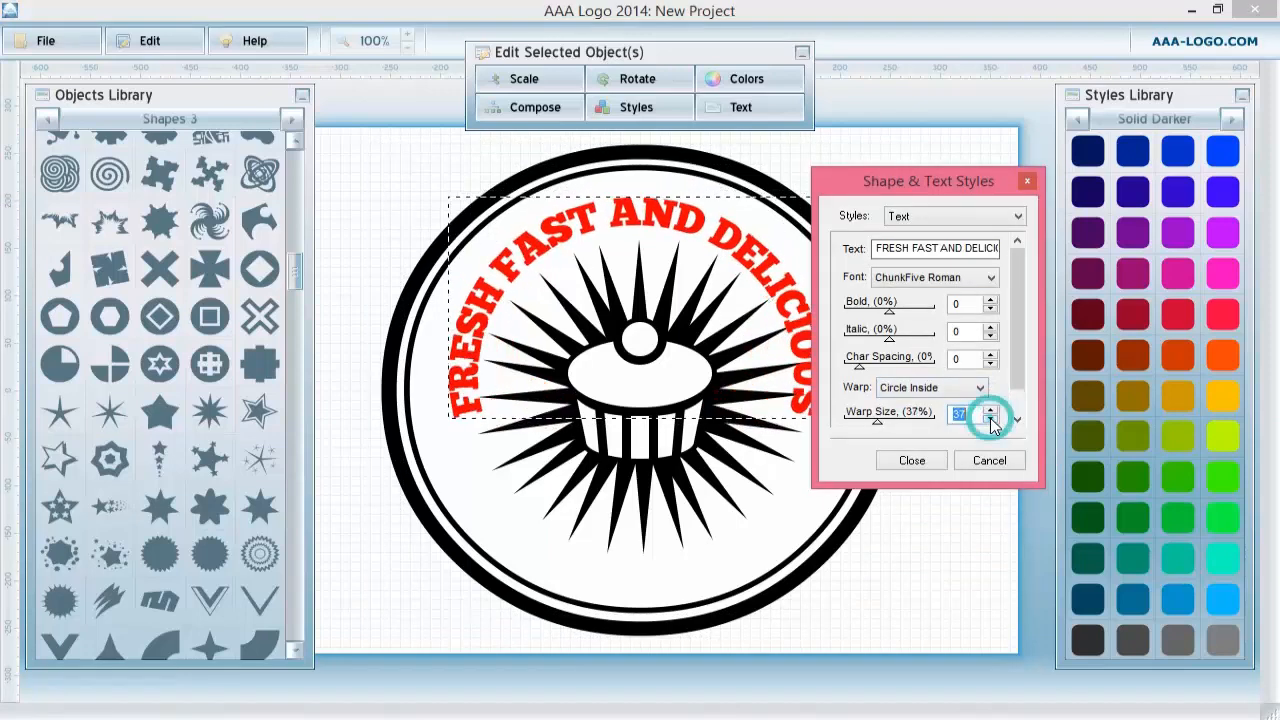
click(991, 420)
click(991, 420)
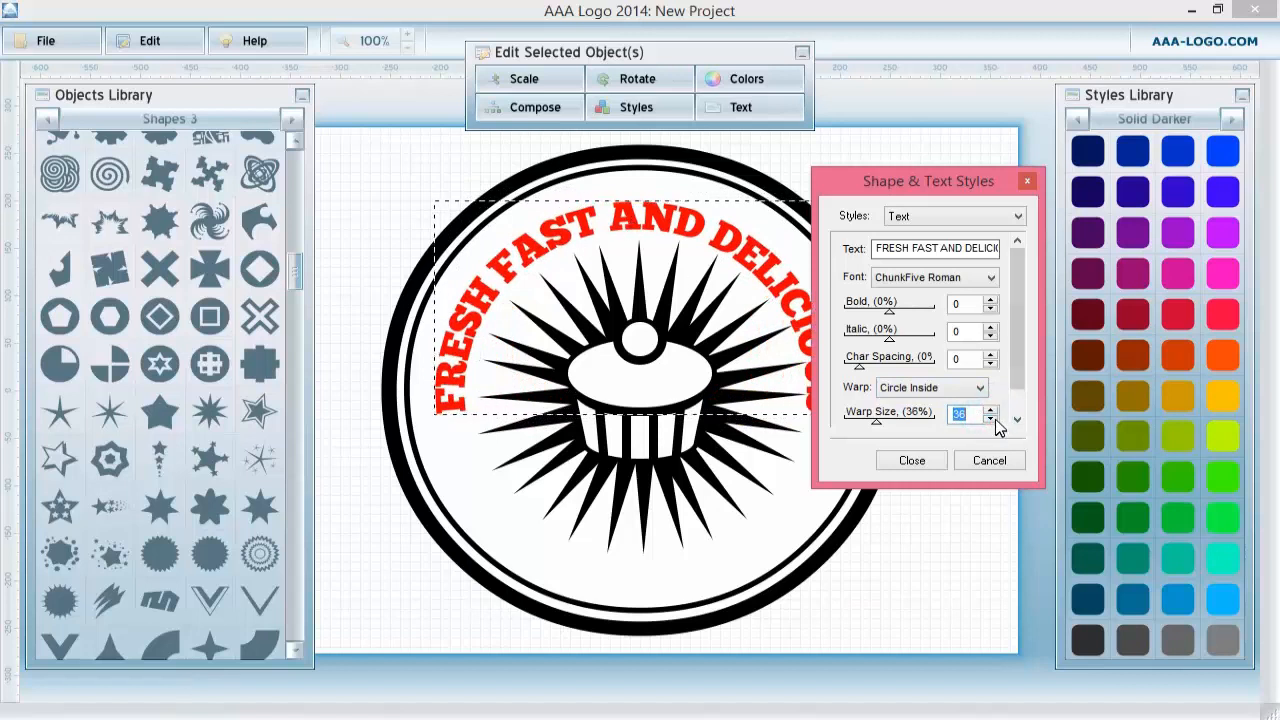
click(992, 418)
click(986, 408)
click(986, 408)
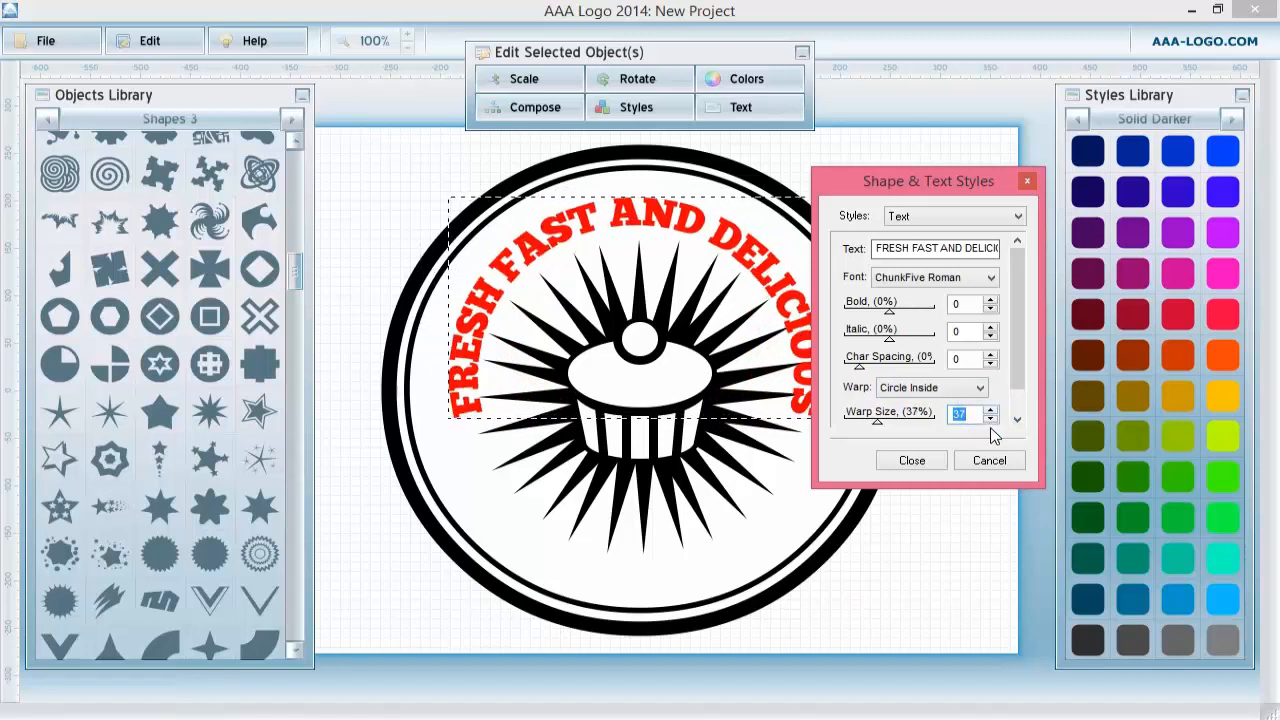
click(991, 419)
drag(620, 214, 621, 194)
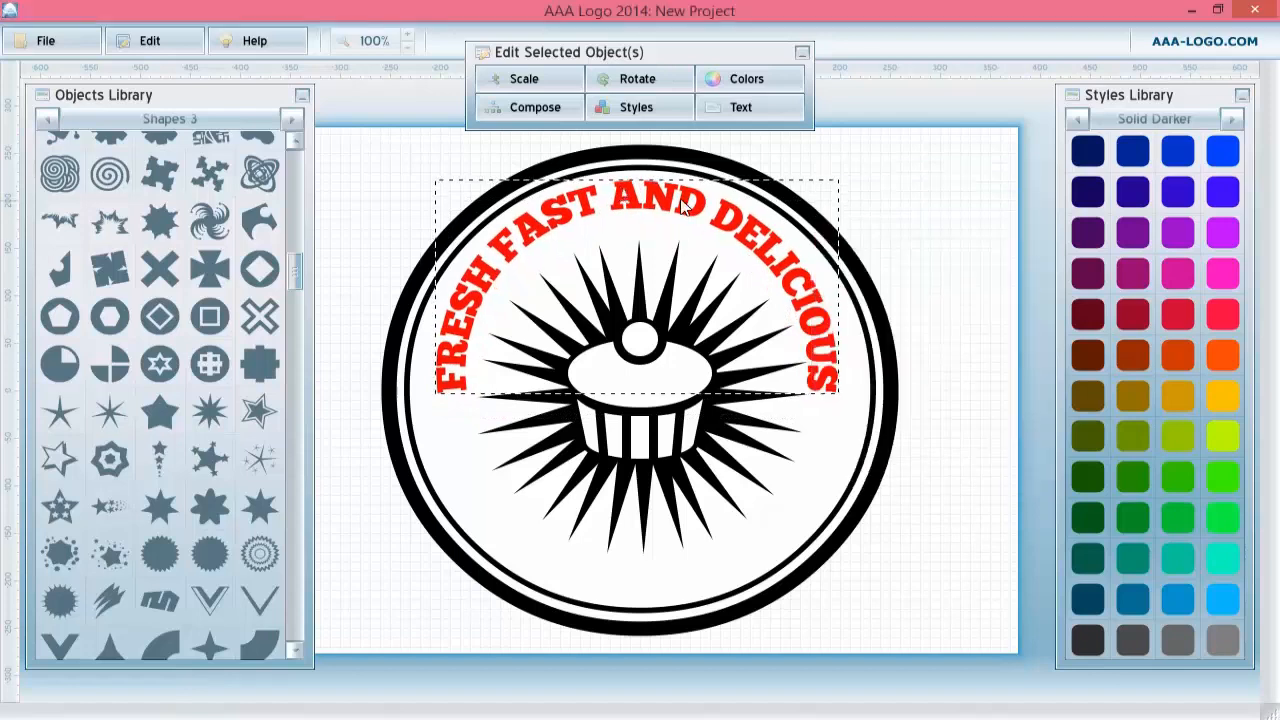
Reopen the text settings and set the warp size to 35.
right_click(692, 208)
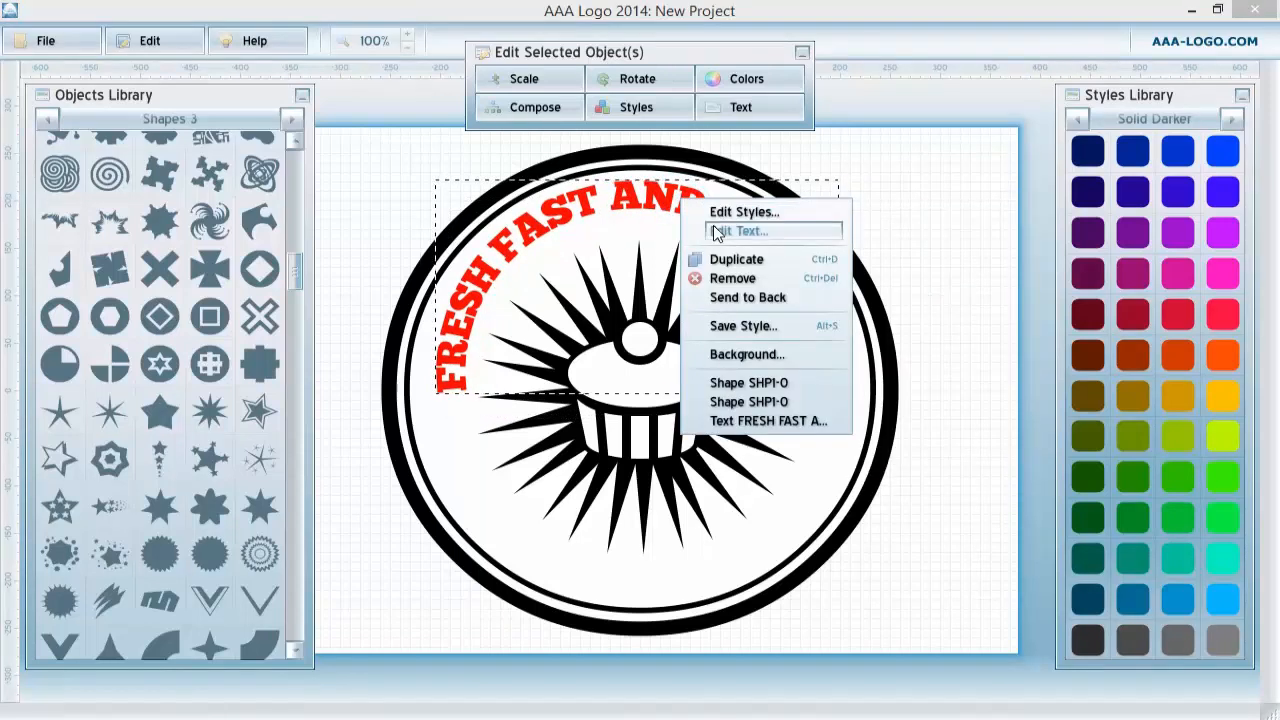
click(716, 232)
click(991, 419)
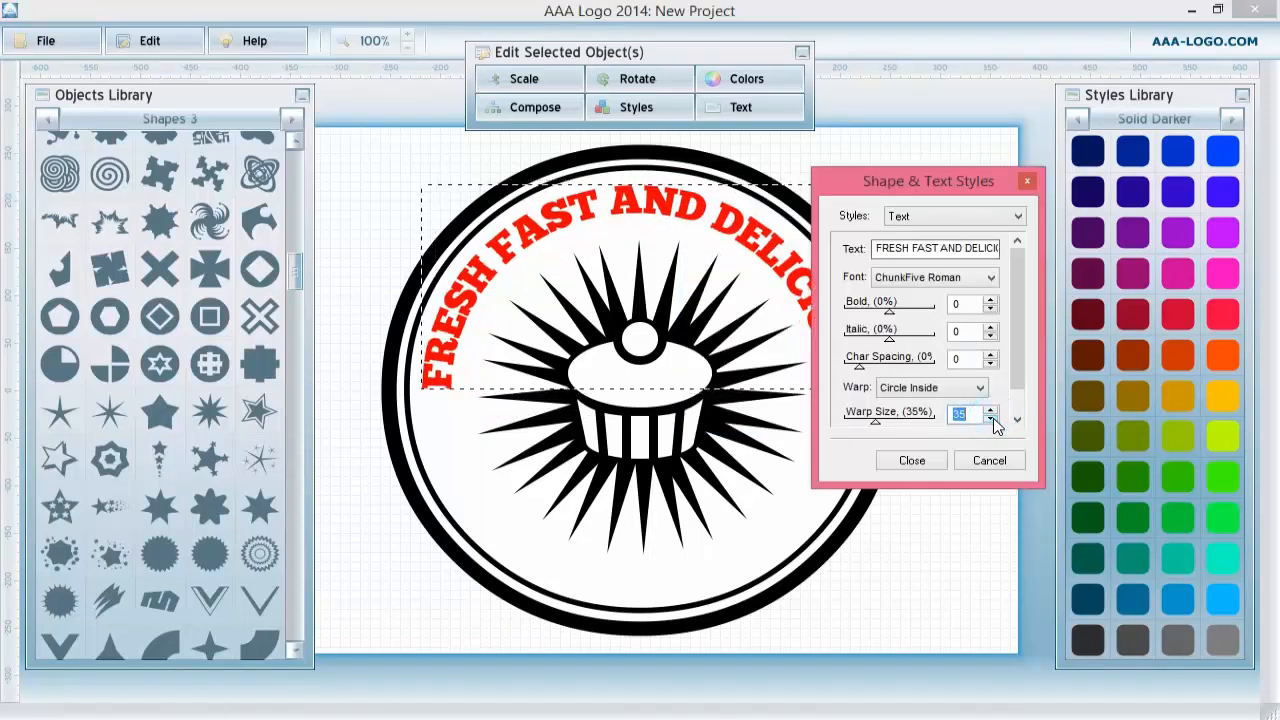
click(379, 147)
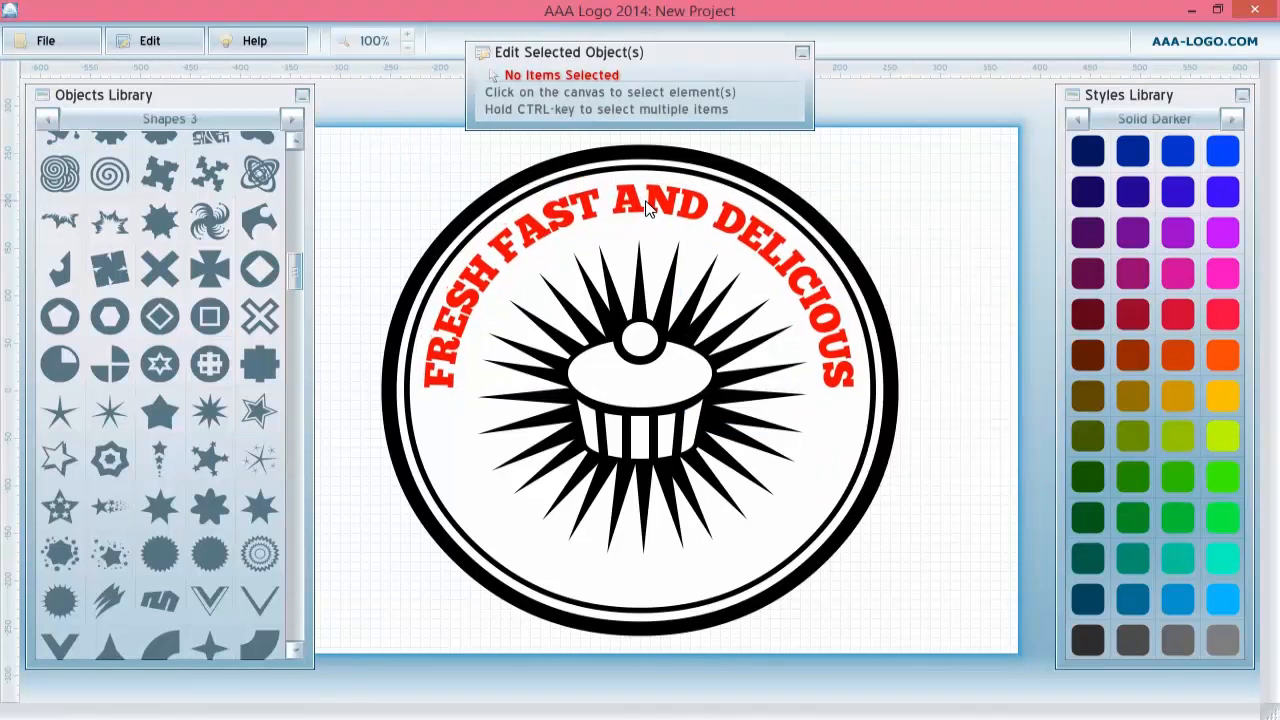
Change the curved text's fill color to solid black.
click(646, 207)
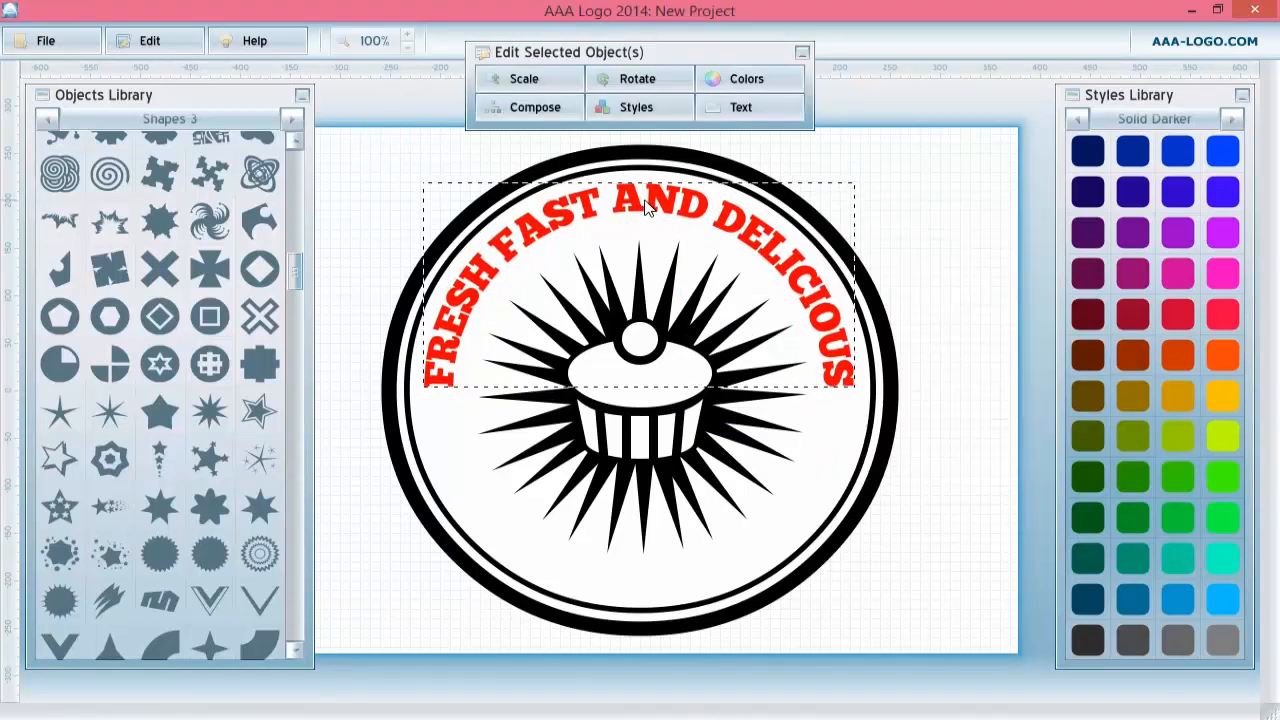
click(636, 108)
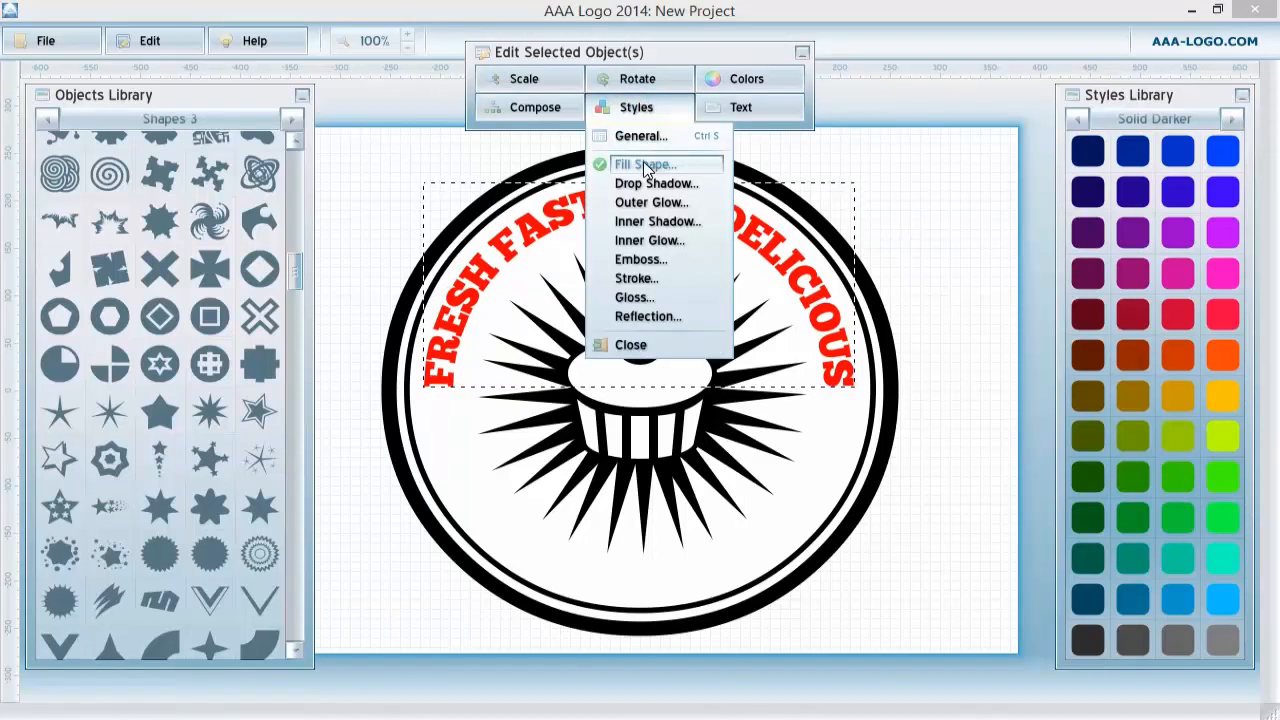
click(645, 165)
click(918, 278)
click(650, 342)
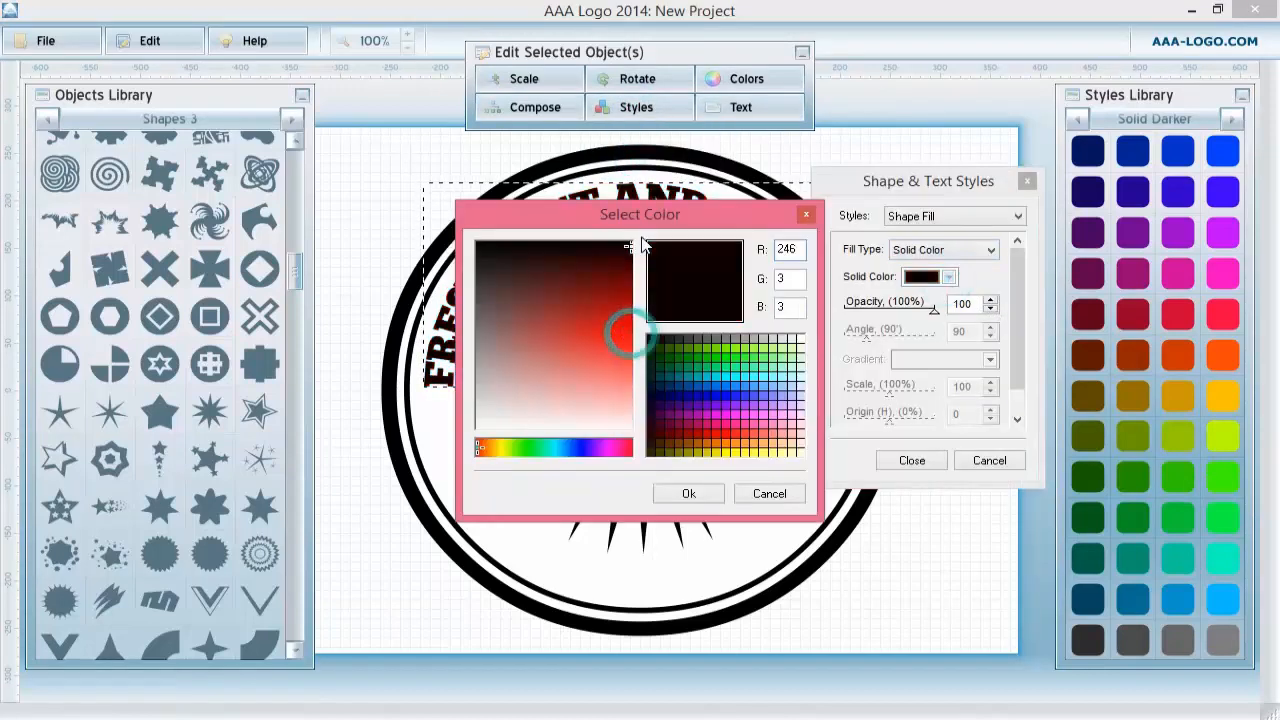
click(694, 499)
click(912, 461)
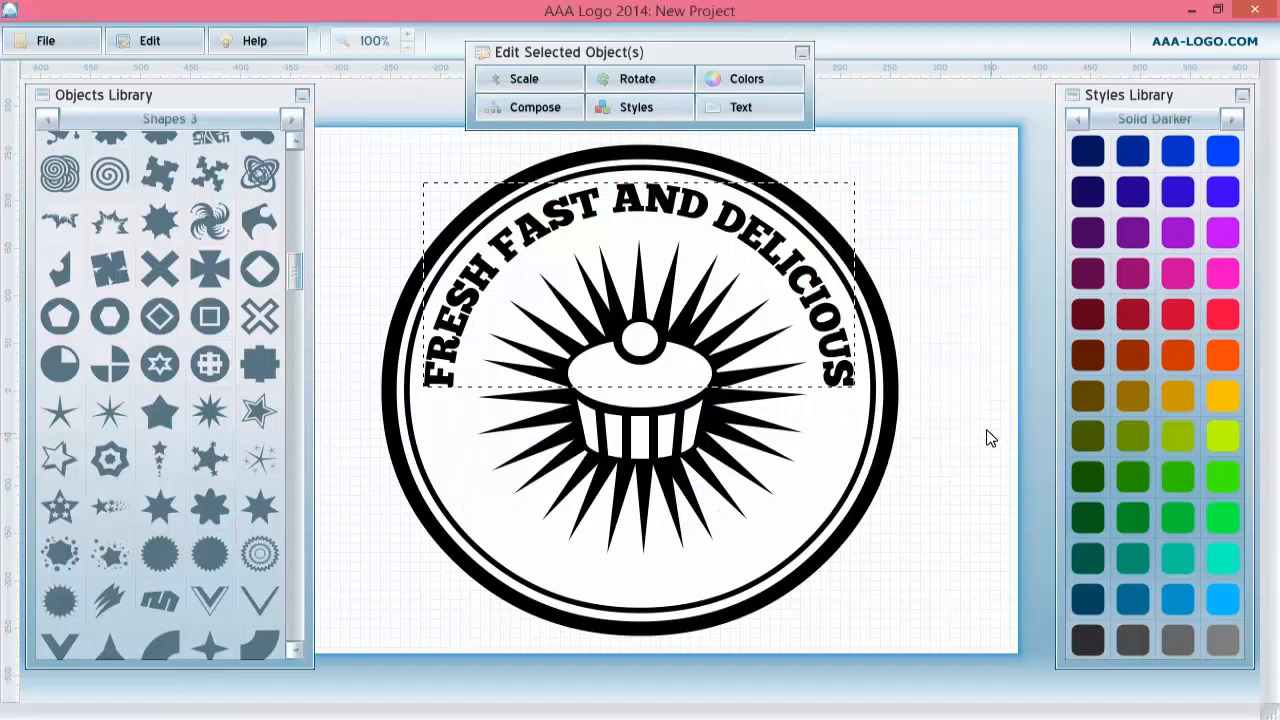
Scale the starburst with the cupcake up to 107%.
click(950, 420)
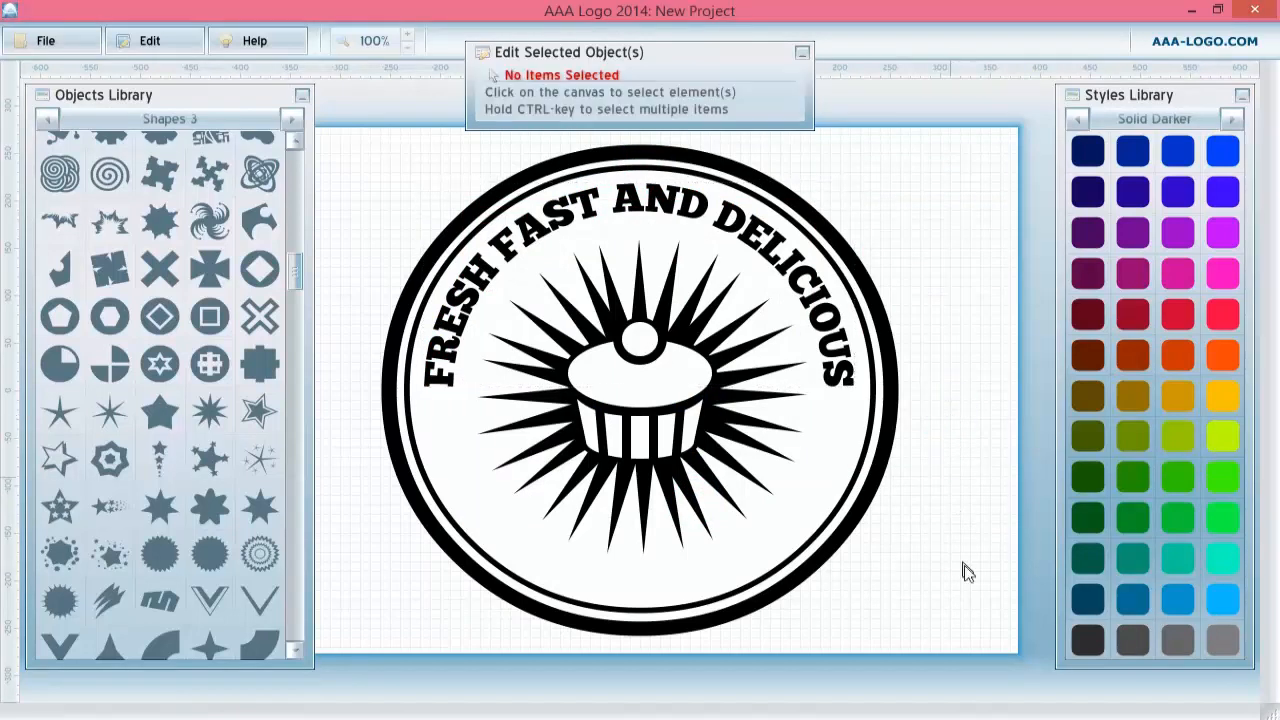
click(581, 306)
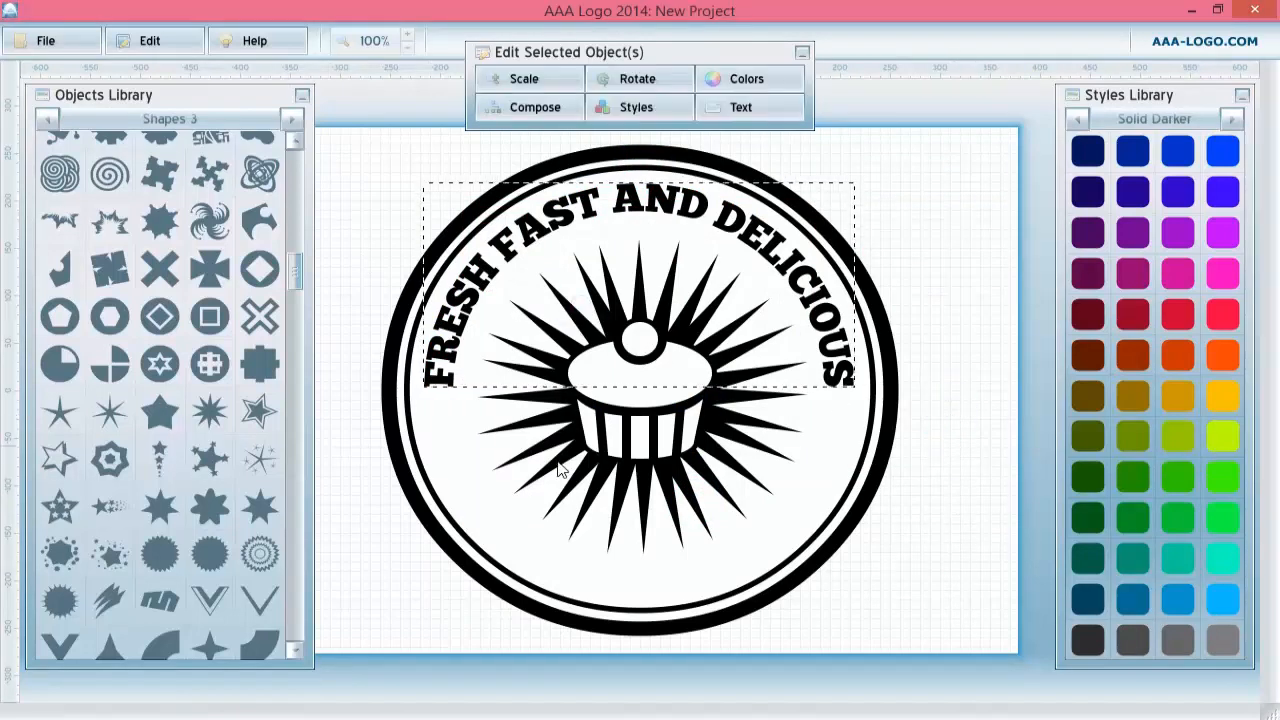
click(545, 84)
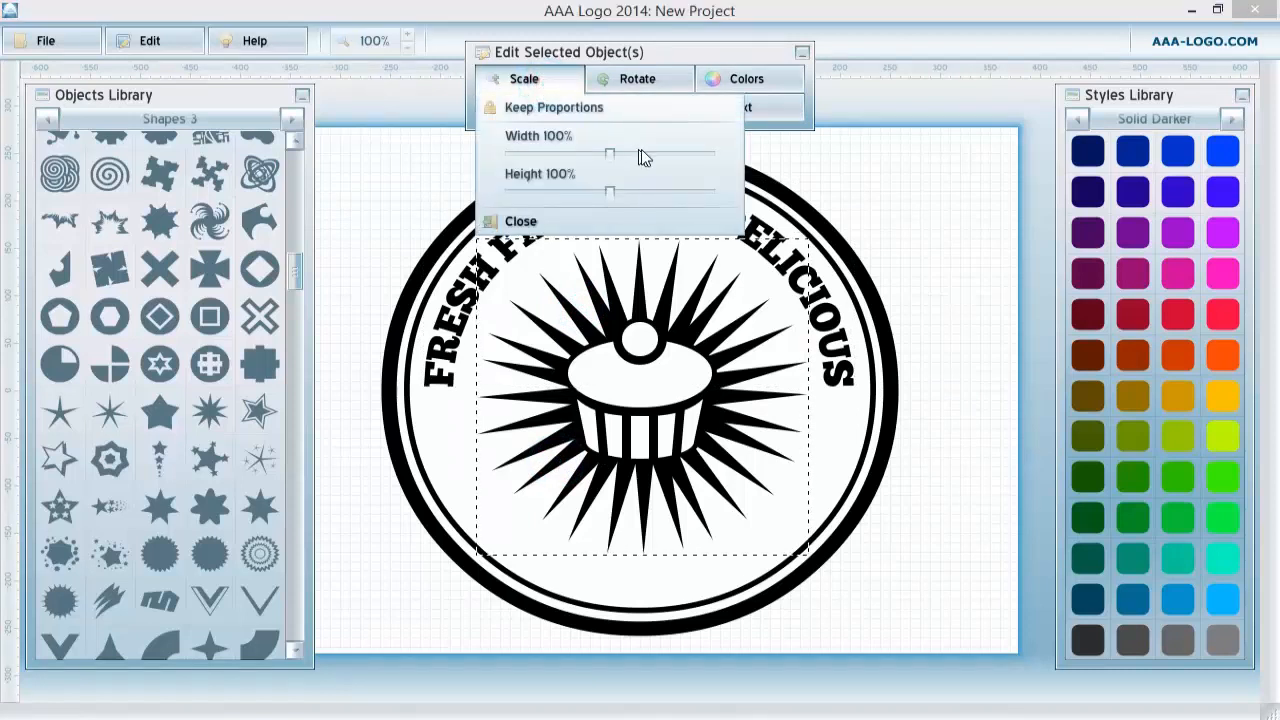
mouse_move(612, 162)
mouse_down()
mouse_move(630, 162)
mouse_move(619, 162)
mouse_up()
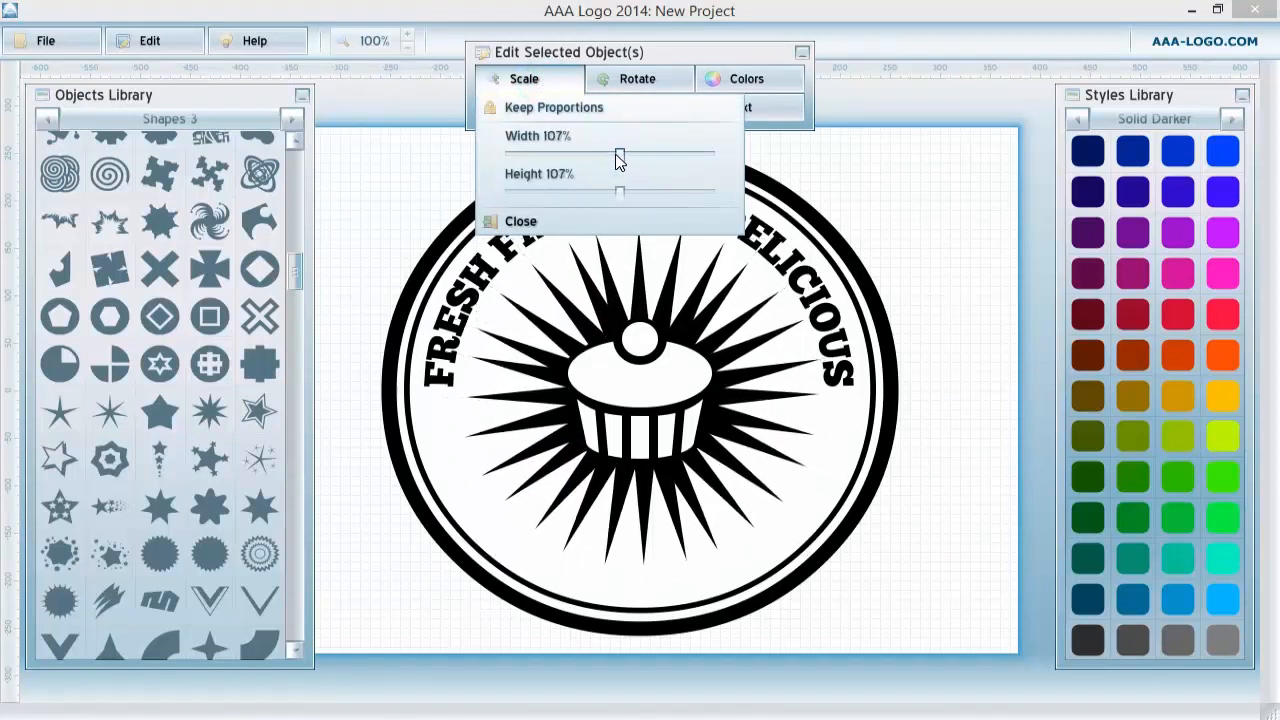
click(678, 320)
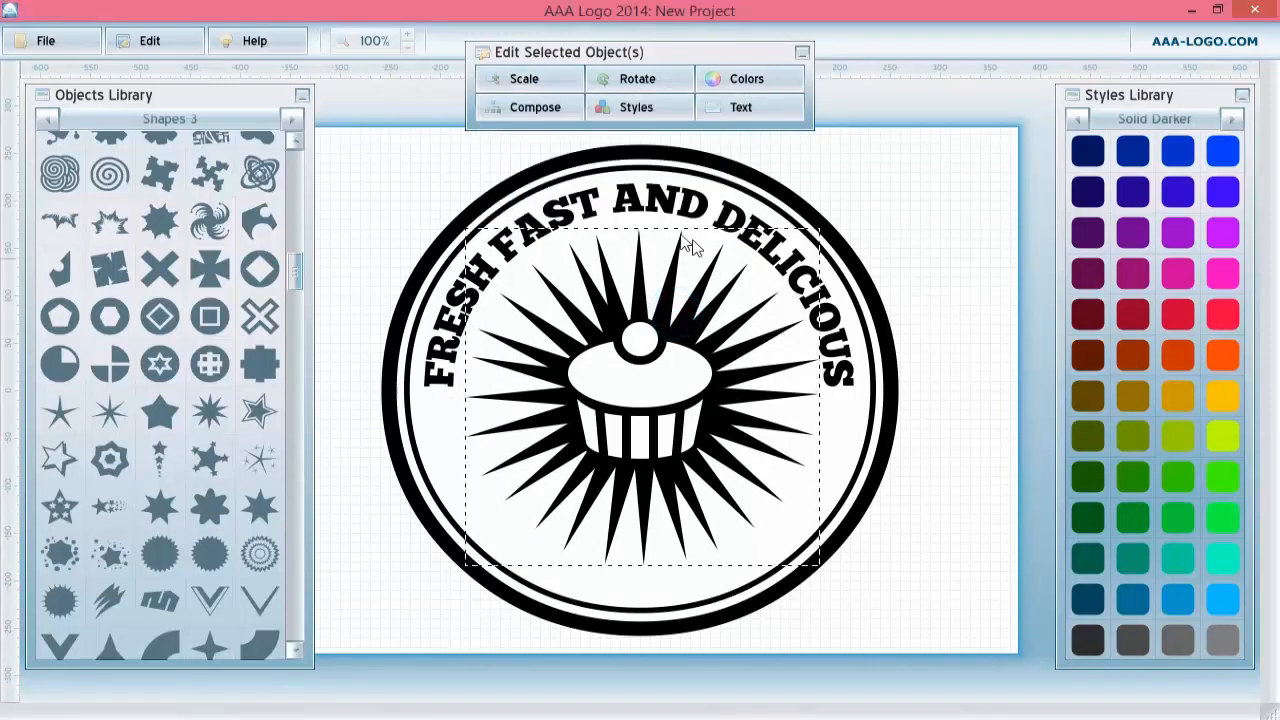
Nudge the curved text slightly downward.
click(636, 197)
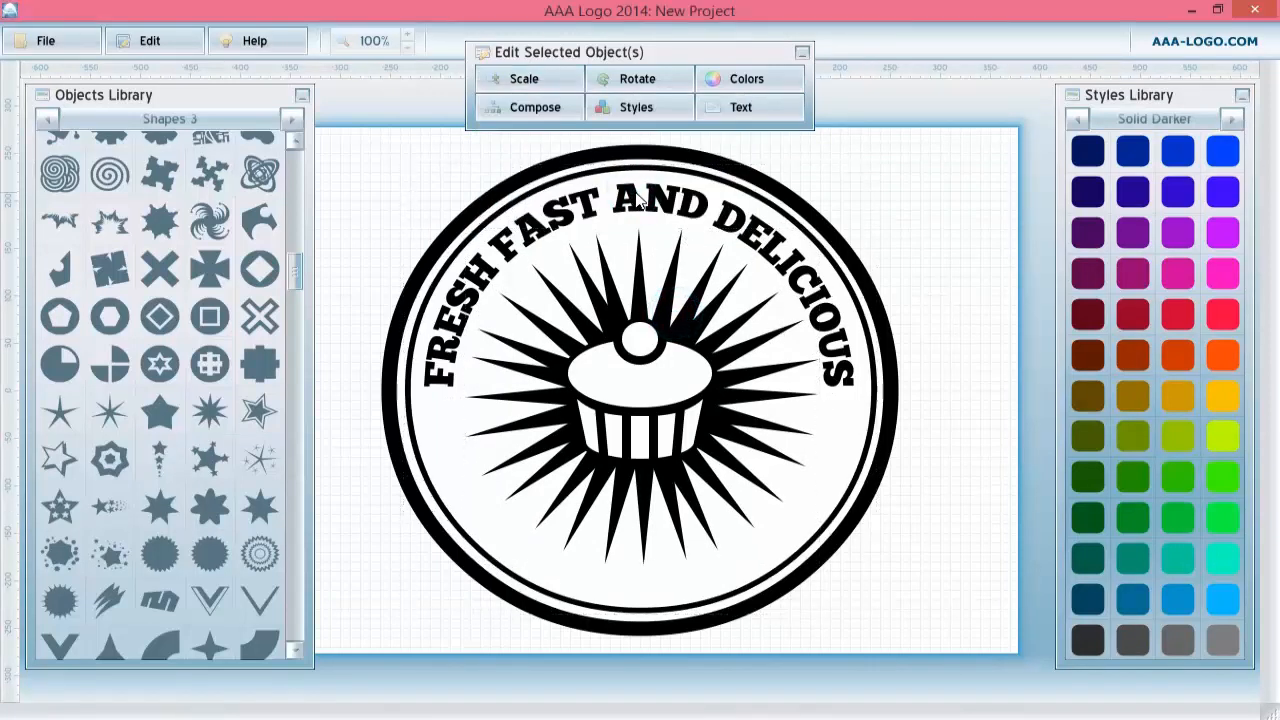
click(676, 205)
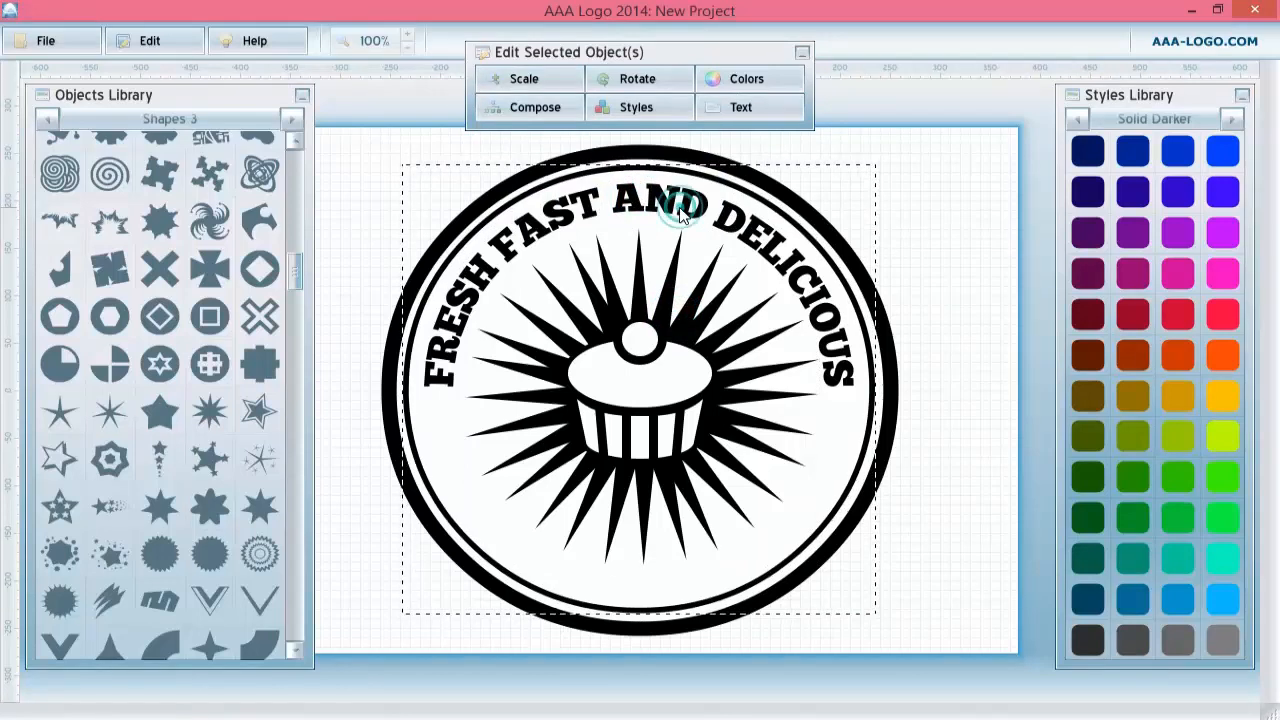
drag(671, 205, 674, 214)
click(975, 178)
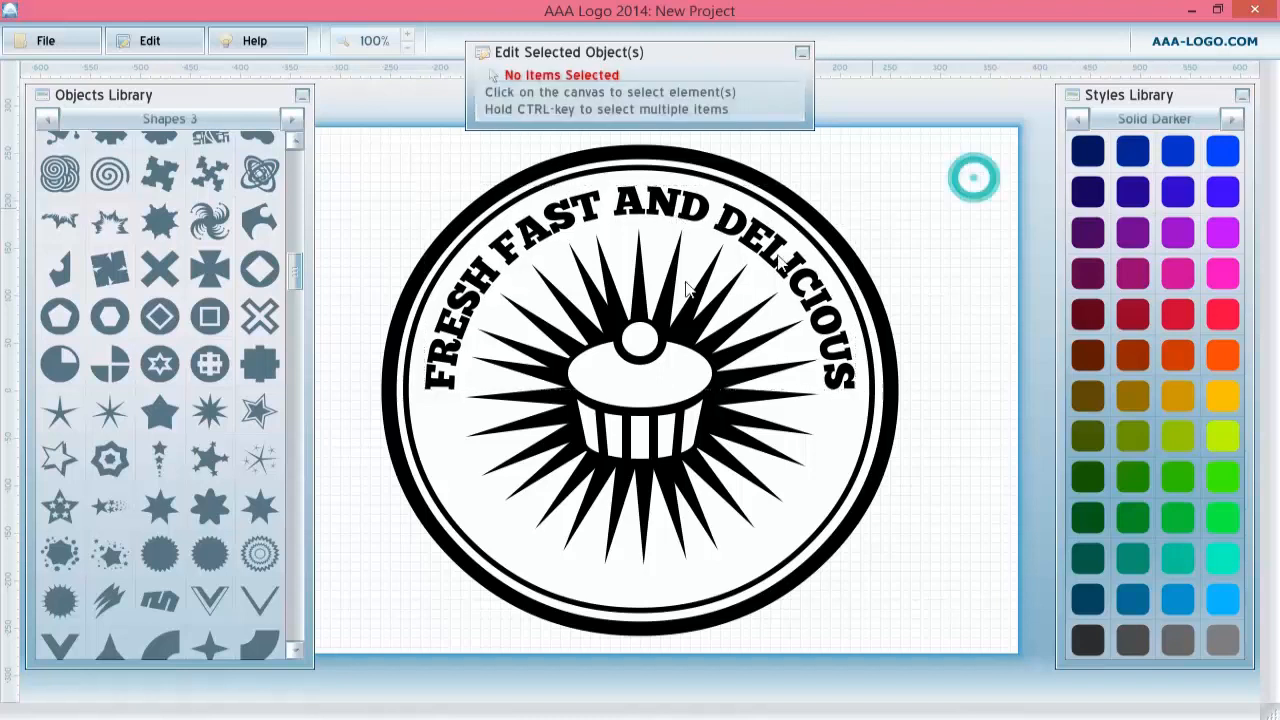
Select all the badge elements and group them together.
click(610, 295)
drag(626, 469, 623, 468)
click(634, 414)
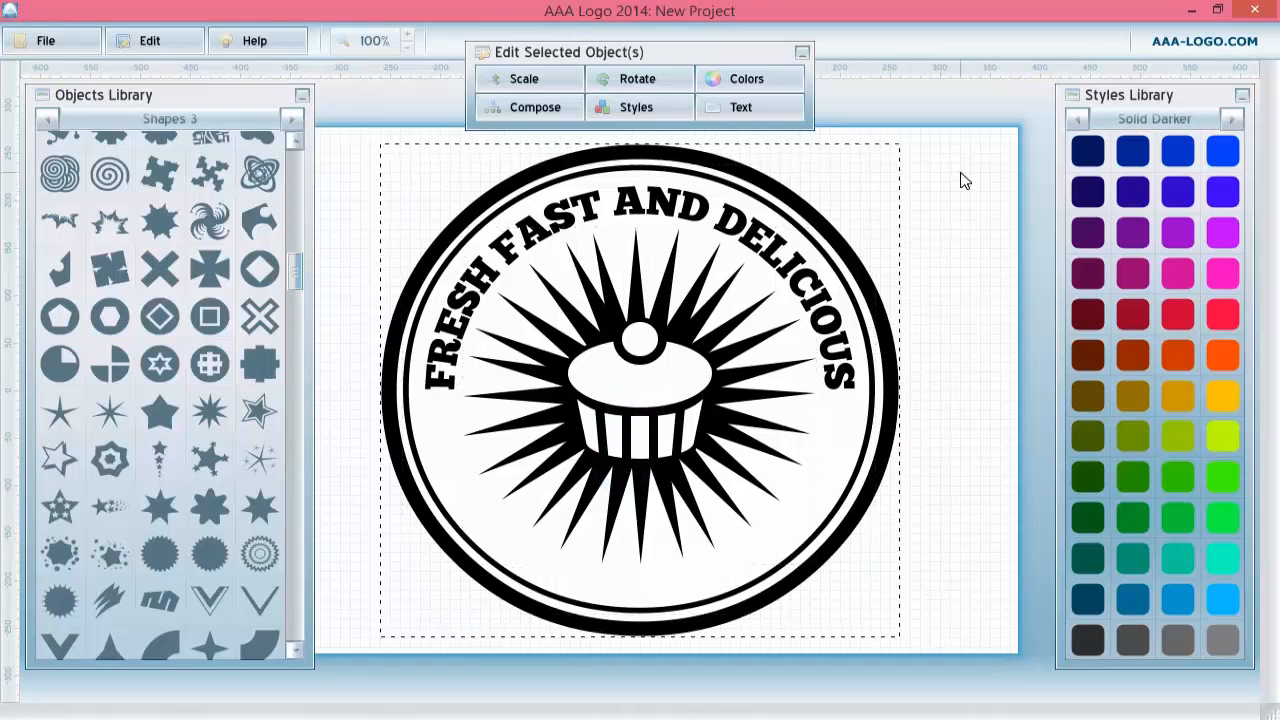
drag(963, 177, 400, 598)
right_click(527, 366)
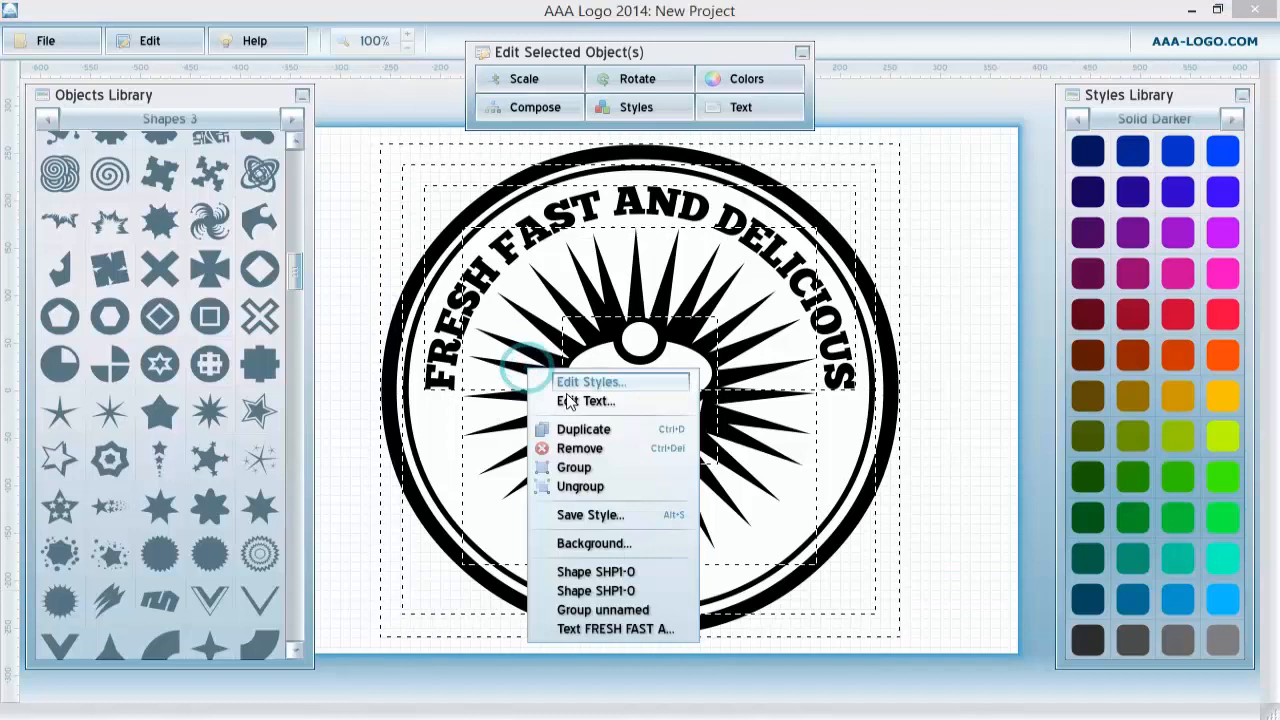
click(578, 467)
click(954, 299)
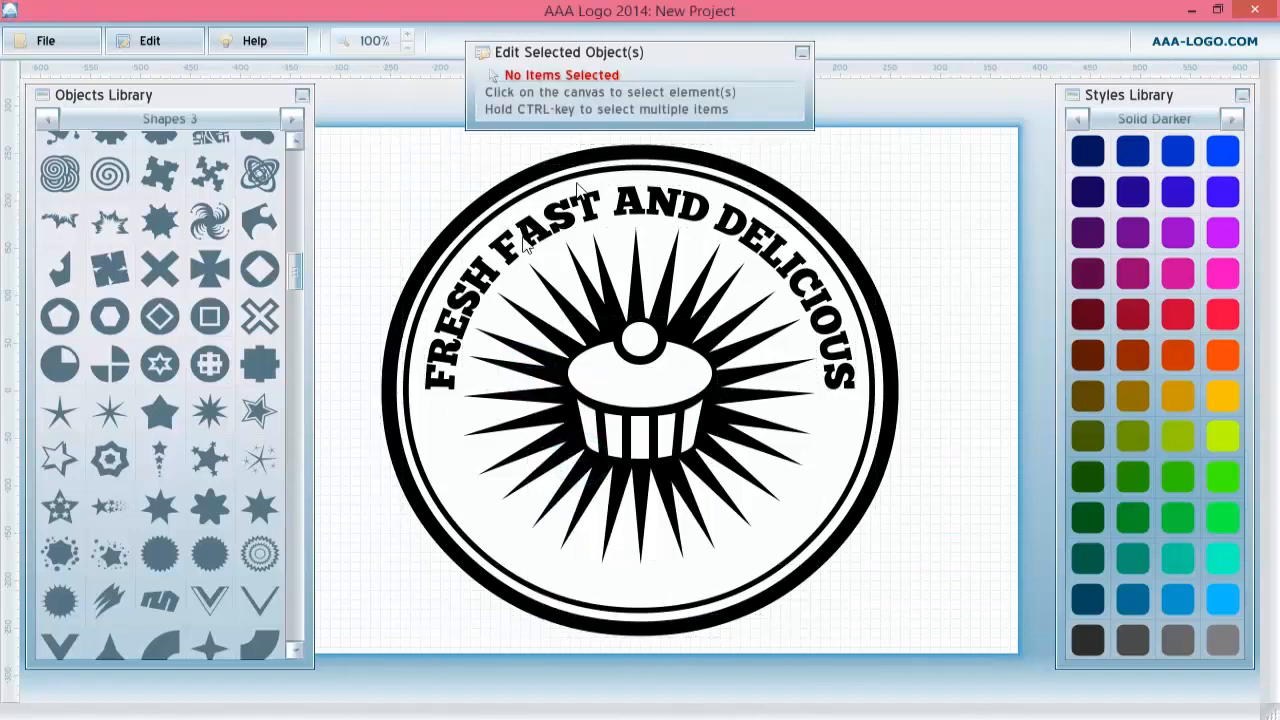
Add a narrow vertical banner shape from the Shapes 1 library.
click(52, 118)
click(52, 118)
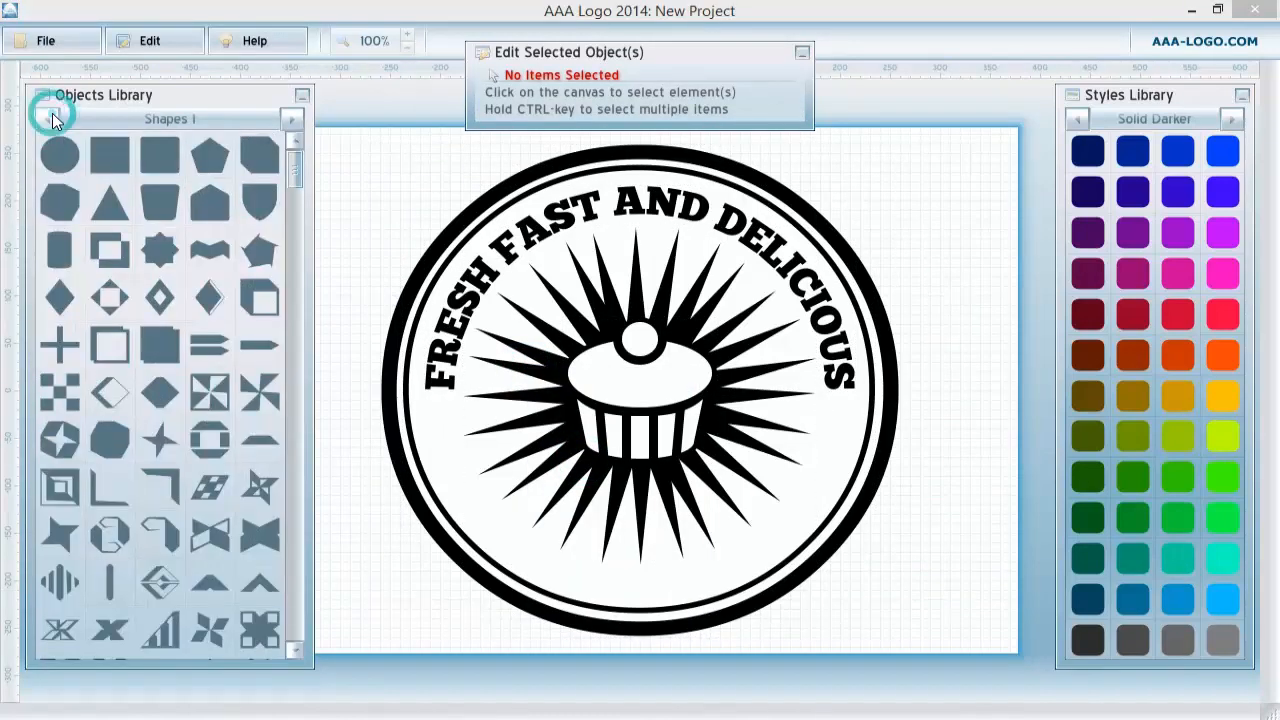
scroll(118, 430, down, 1)
click(110, 556)
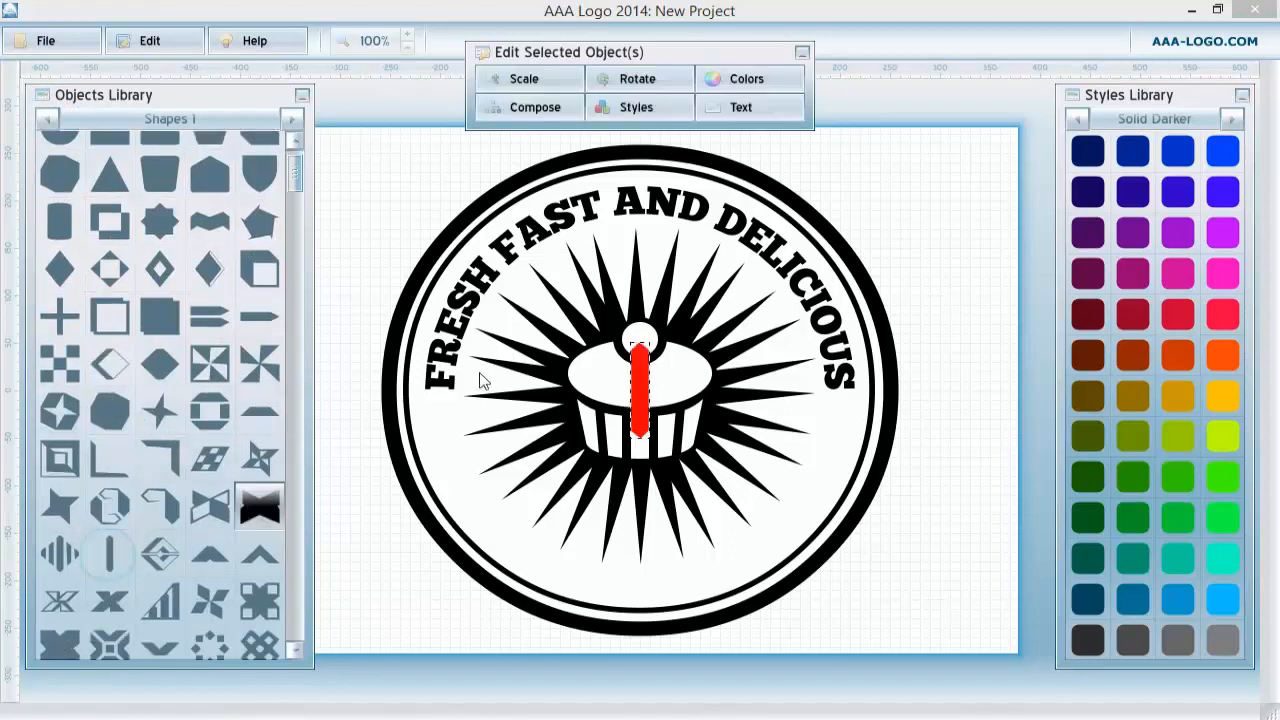
Rotate the banner shape to 88 and move it below the cupcake.
click(638, 78)
drag(724, 137, 770, 137)
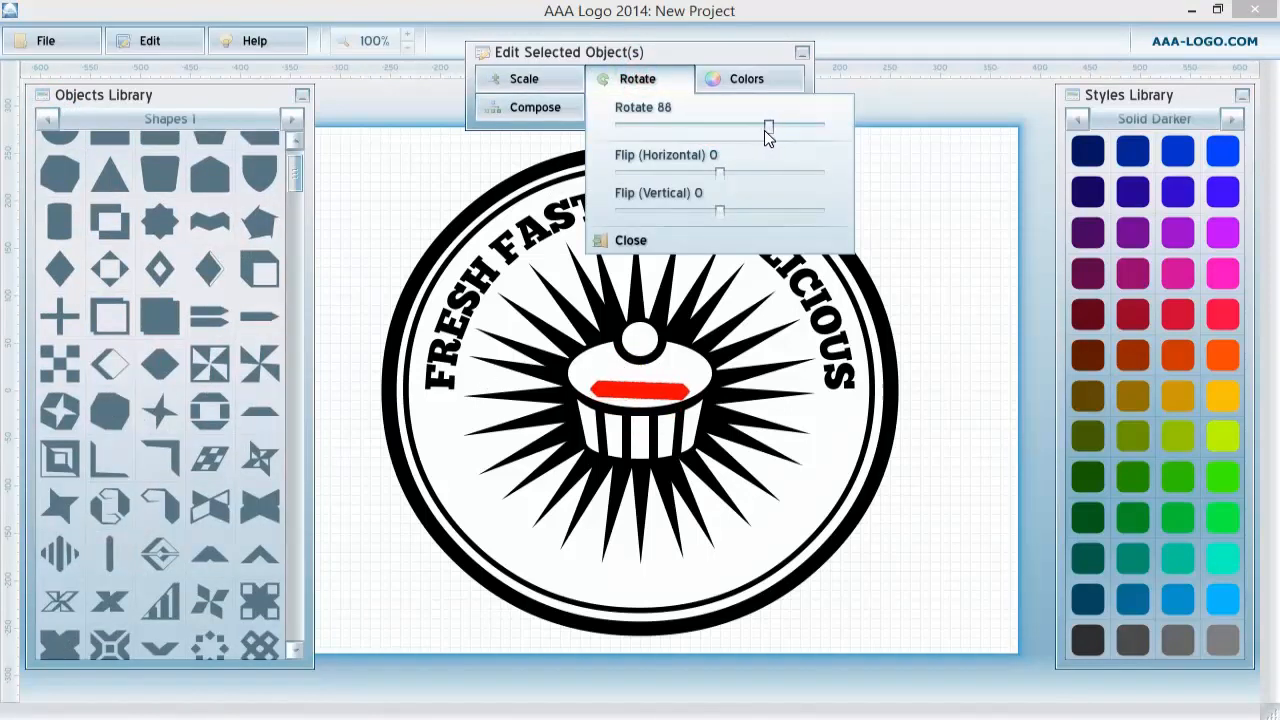
drag(629, 400, 629, 483)
Scale the banner to 618% and position it across the lower part of the badge.
click(548, 80)
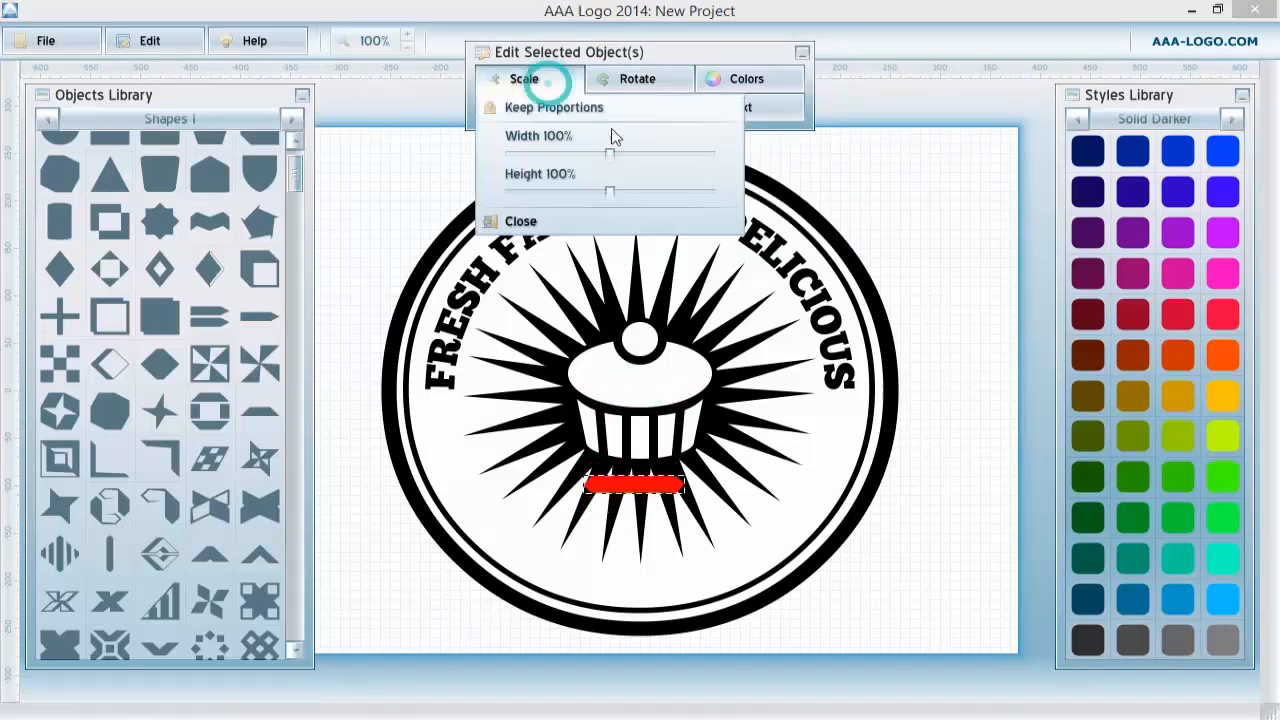
drag(609, 152, 696, 155)
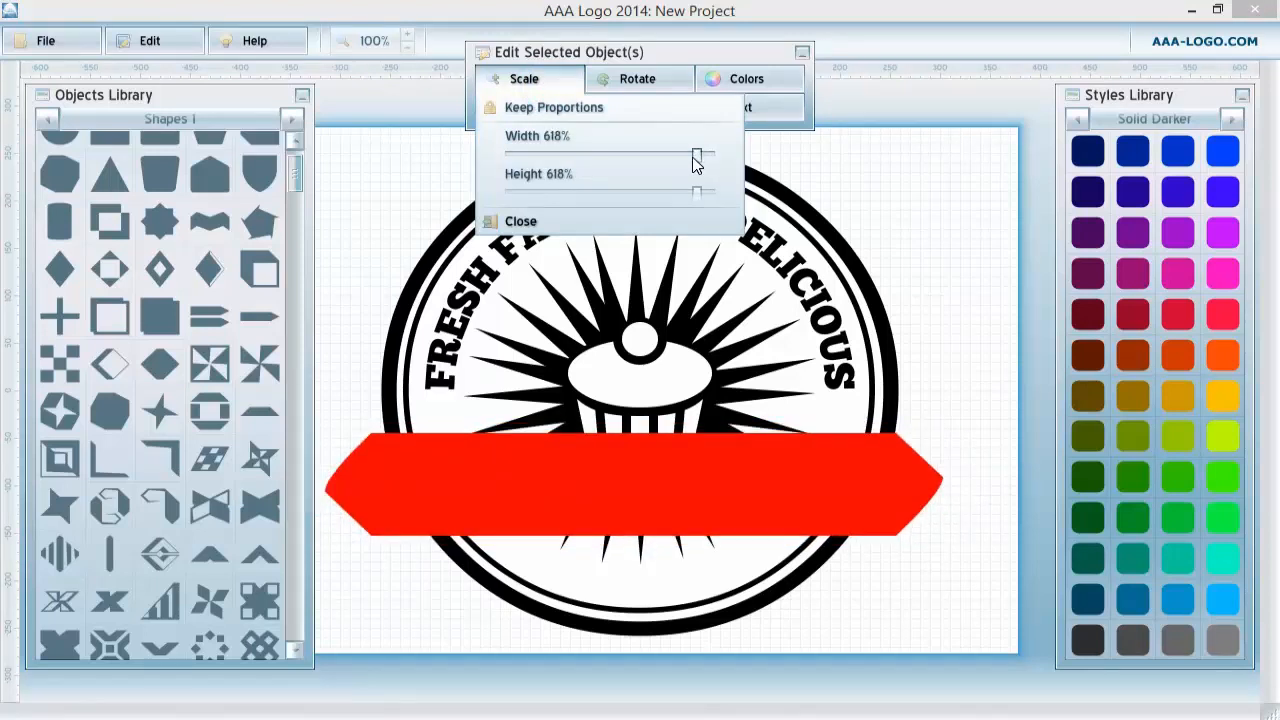
mouse_move(651, 491)
mouse_down()
mouse_move(658, 519)
mouse_move(658, 505)
mouse_up()
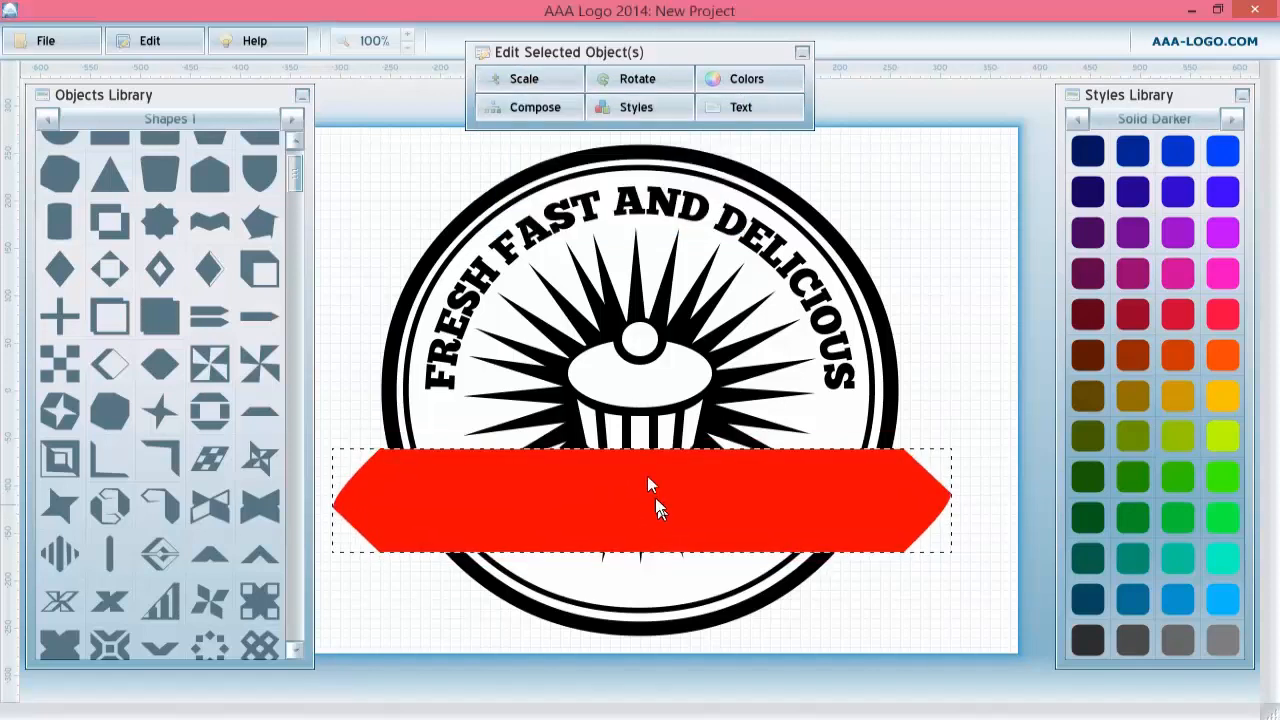
Stretch the red banner's height to 107% and nudge it into place on the badge.
click(535, 82)
click(490, 109)
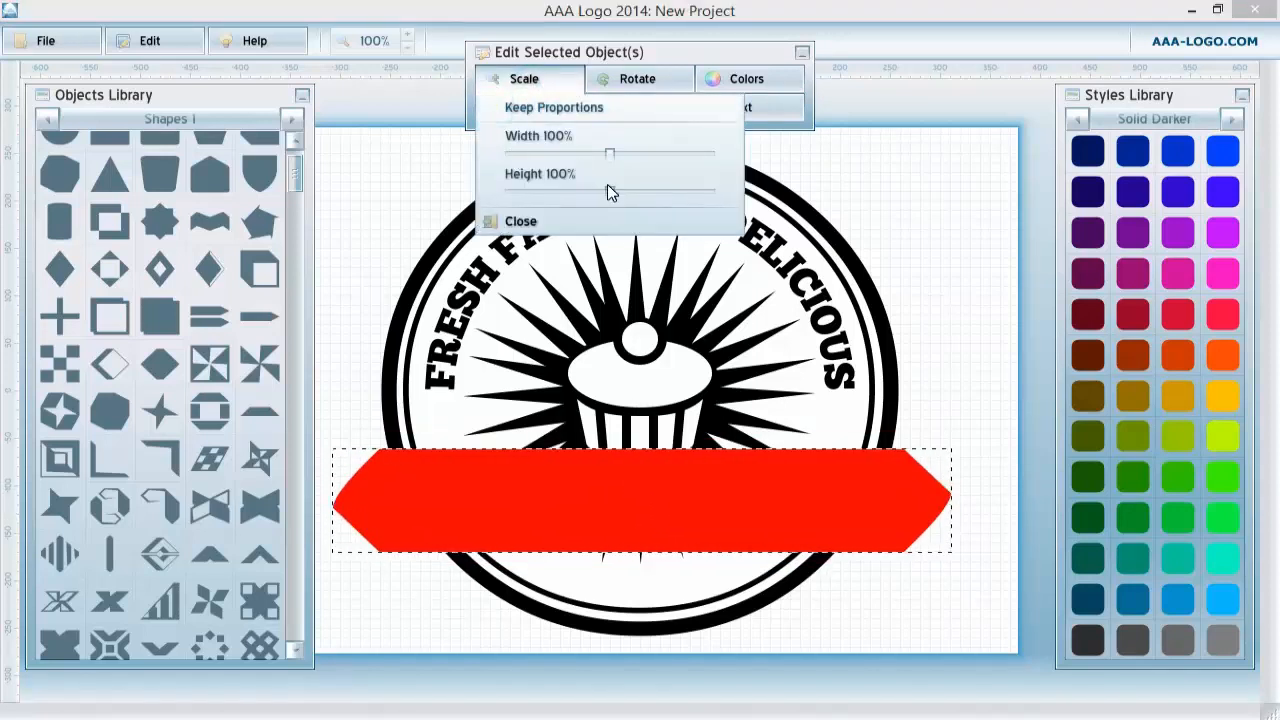
drag(608, 190, 619, 196)
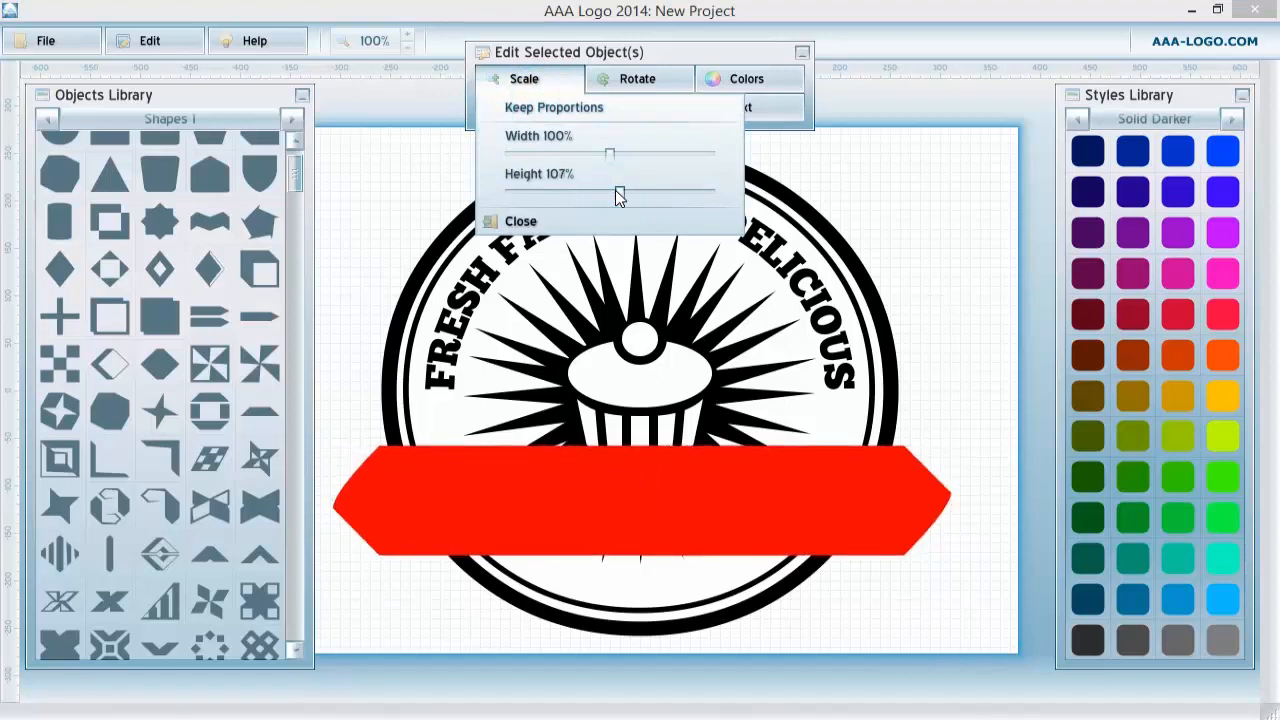
drag(630, 509, 636, 499)
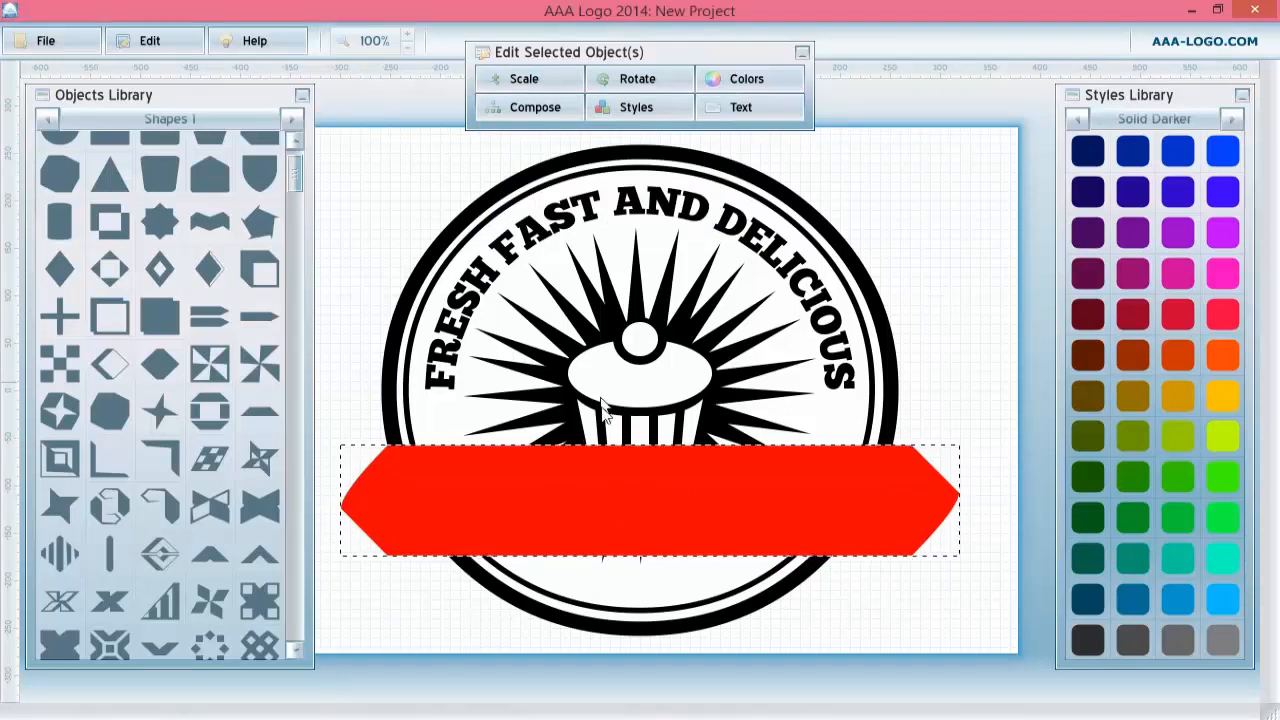
Reduce the banner's height to 95% and re-center it across the lower part of the badge.
click(505, 80)
drag(609, 193, 589, 194)
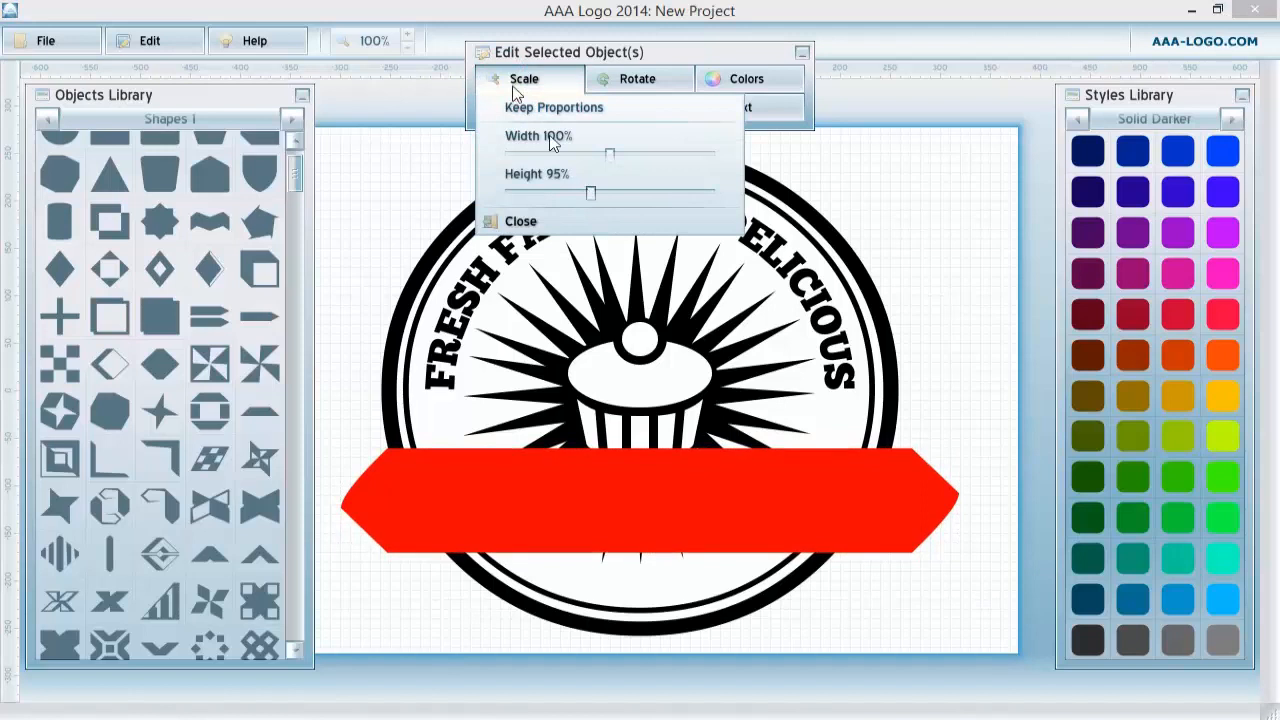
click(627, 516)
drag(653, 512, 643, 512)
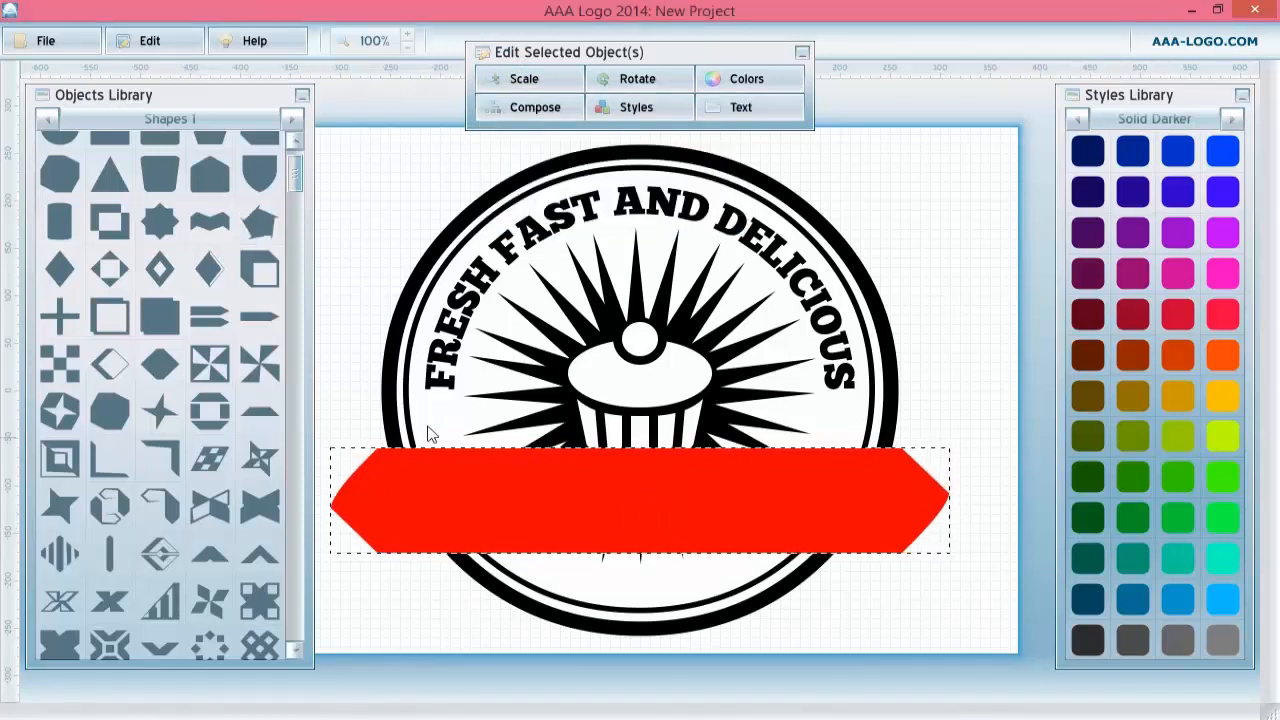
Add a square from the Shapes 1 library, color it dark navy, and place it at the banner's right end.
click(334, 244)
scroll(294, 164, up, 2)
click(112, 158)
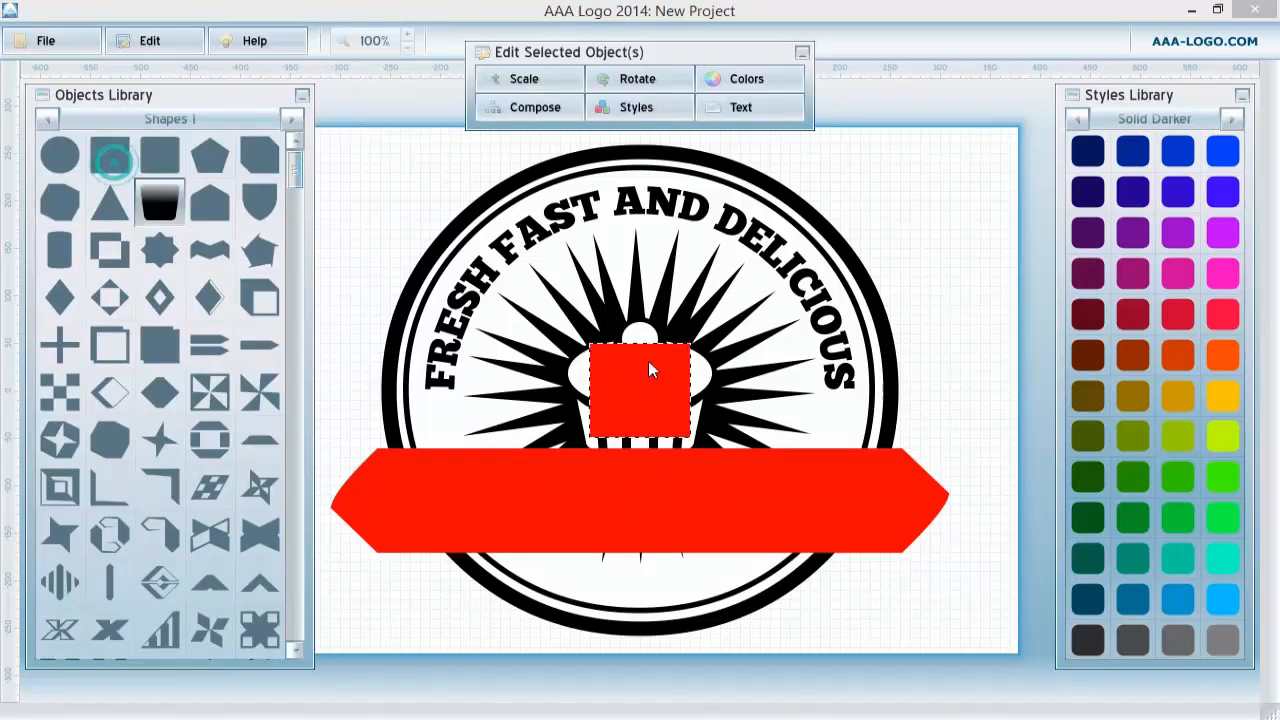
click(530, 78)
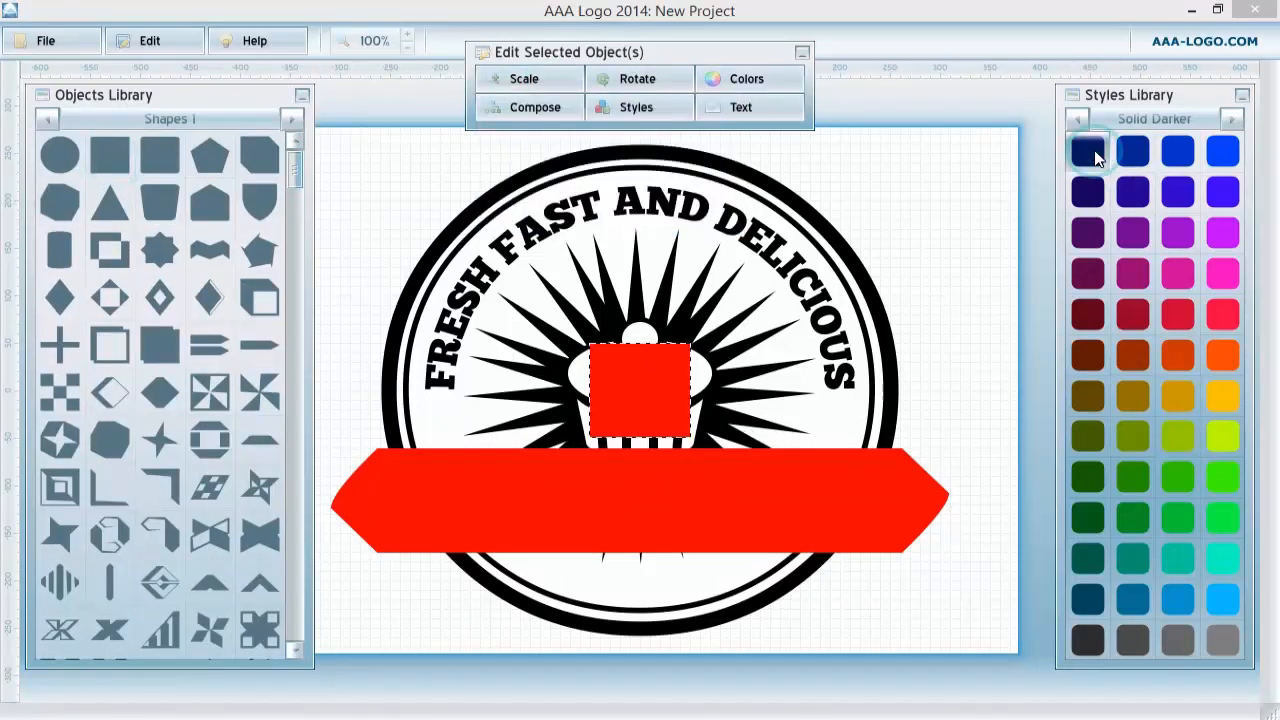
click(1089, 151)
drag(666, 368, 977, 474)
Scale the navy square slightly wider and reposition it over the banner's right end.
click(500, 79)
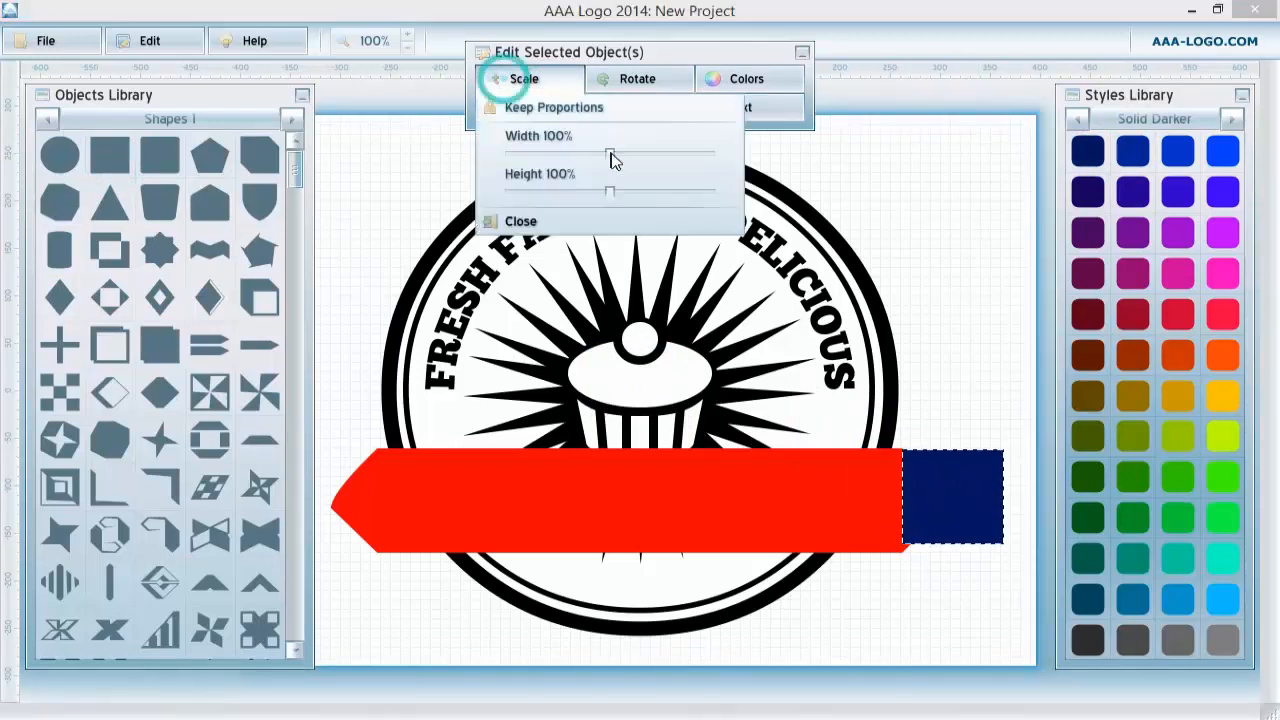
drag(614, 161, 623, 157)
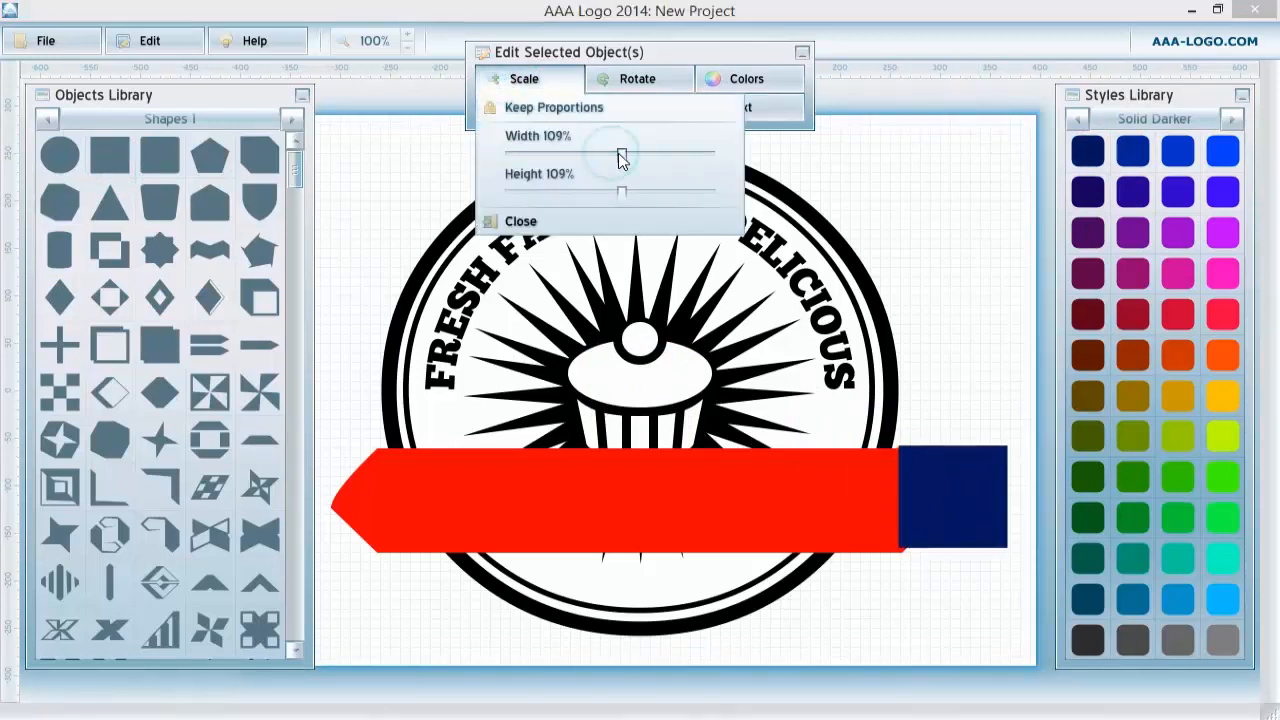
click(1002, 526)
click(527, 79)
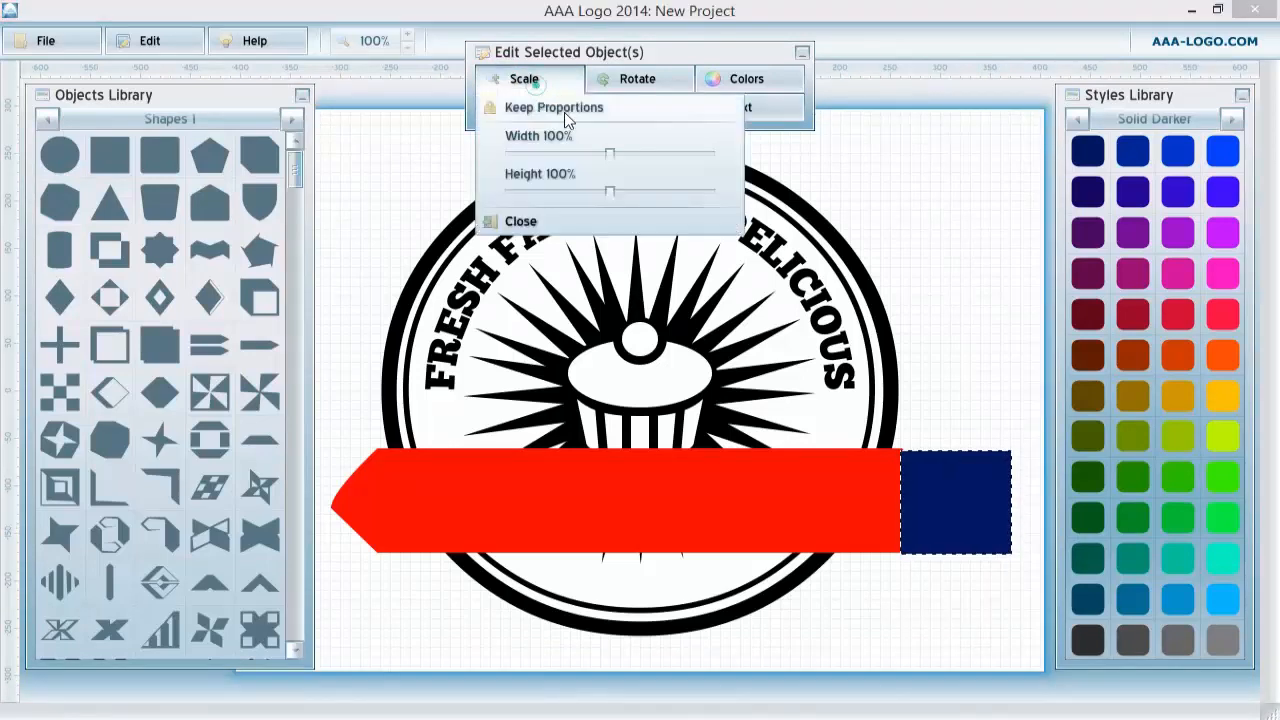
drag(612, 158, 618, 158)
drag(1009, 524, 1010, 520)
Rotate the navy square into a diamond and move it onto the banner's right tip.
click(610, 80)
drag(720, 125, 742, 140)
drag(959, 508, 945, 505)
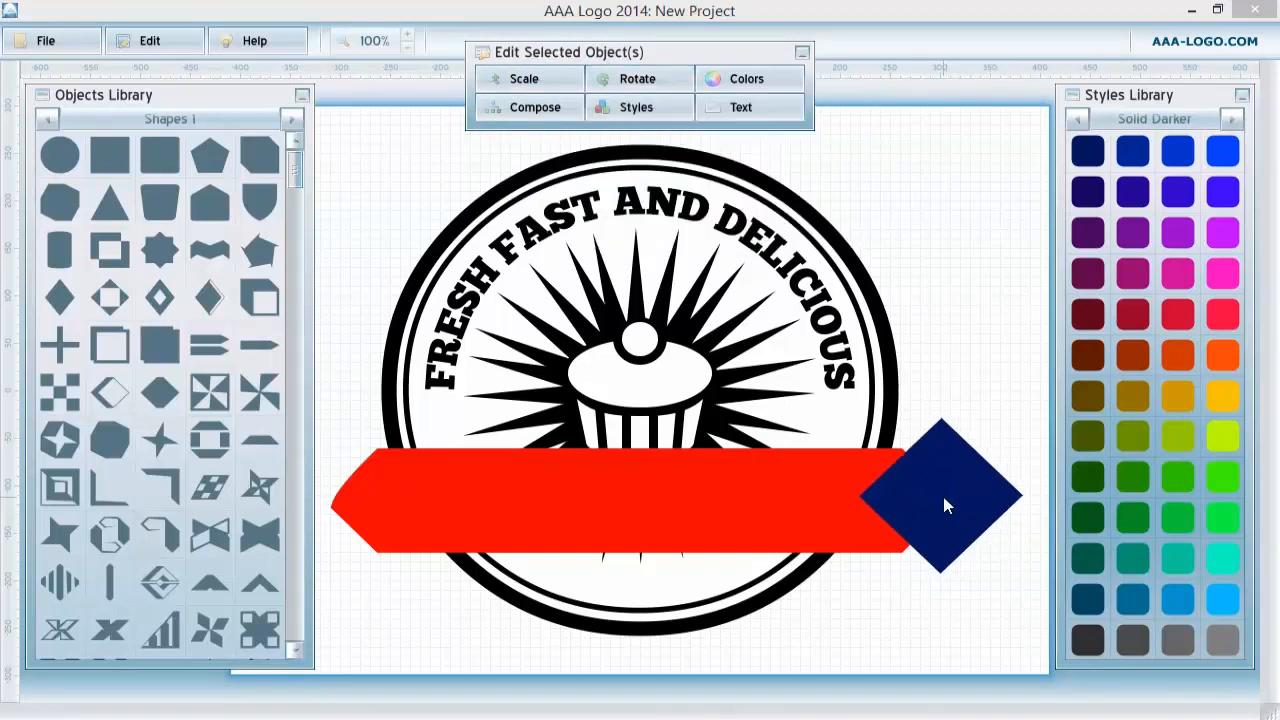
Position the navy diamond so it overlaps the banner's right tip.
drag(949, 437, 954, 274)
drag(556, 364, 365, 44)
drag(606, 537, 598, 515)
drag(900, 343, 933, 496)
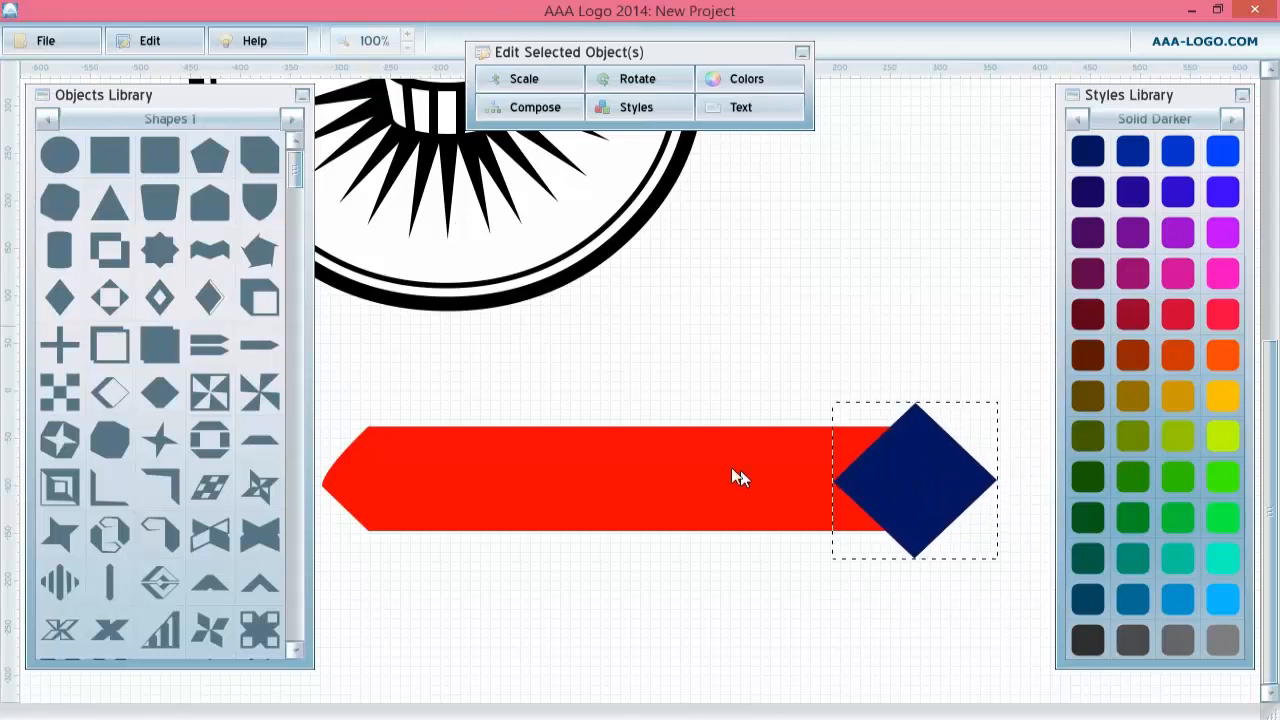
Duplicate the navy diamond and move the copy over the banner's left end.
right_click(938, 498)
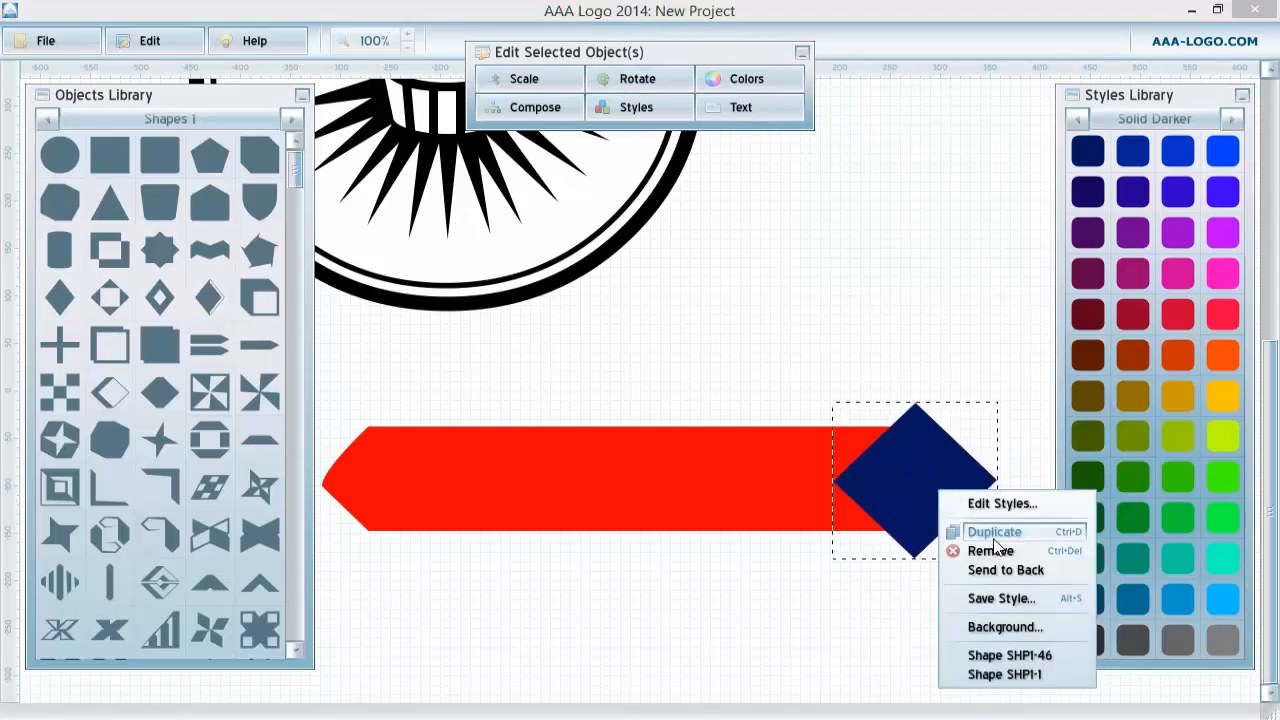
click(988, 528)
drag(892, 494, 343, 469)
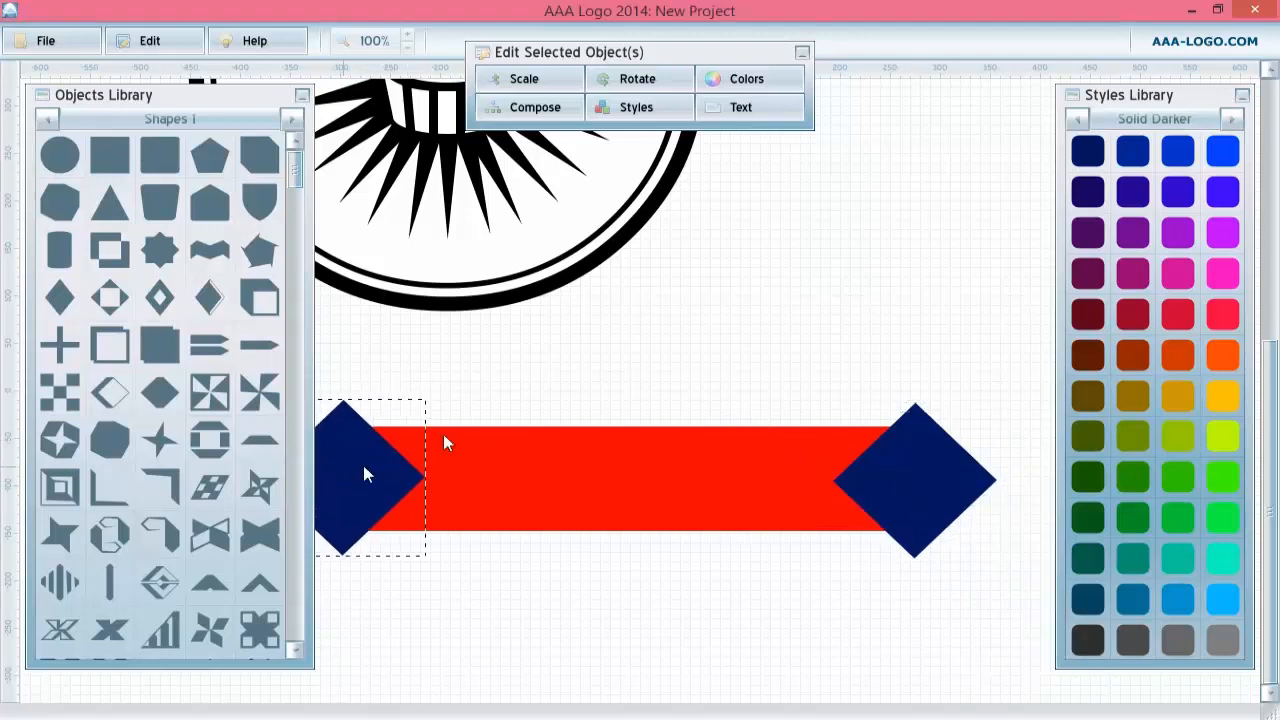
Set the right diamond's composition to Knockout Mask to cut a notch into the banner.
click(909, 466)
click(616, 106)
click(655, 138)
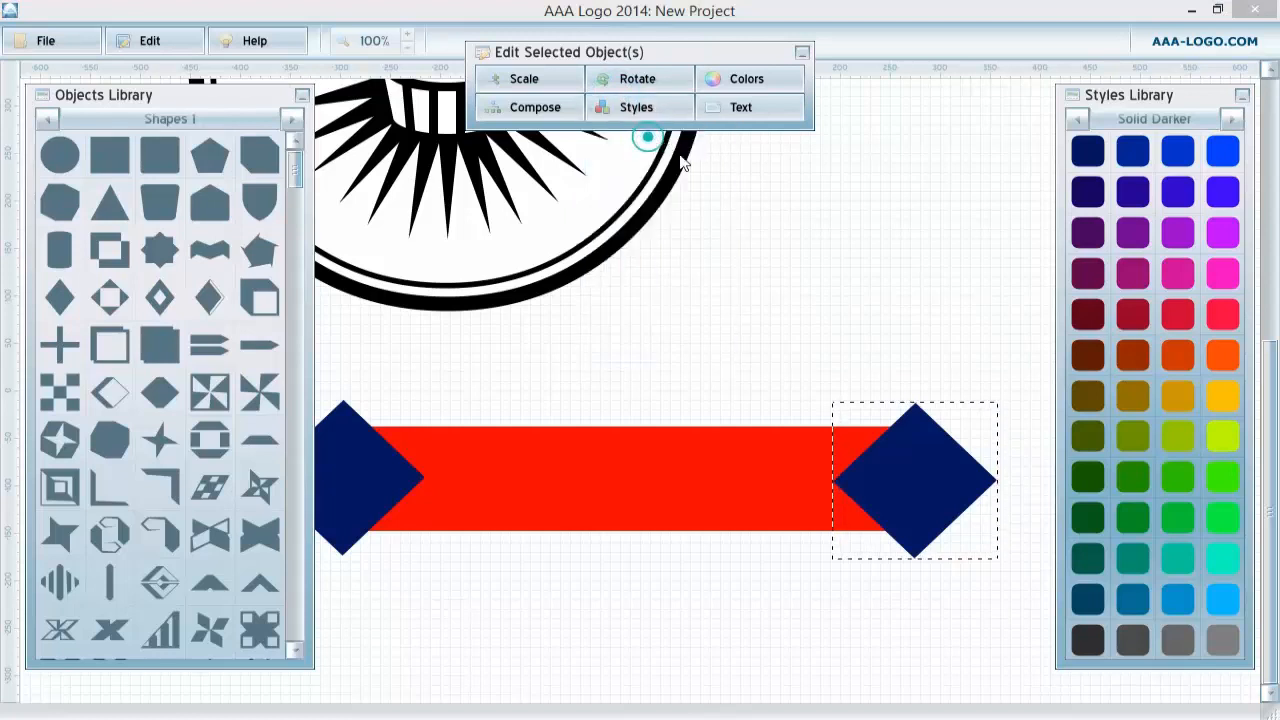
click(945, 252)
click(950, 281)
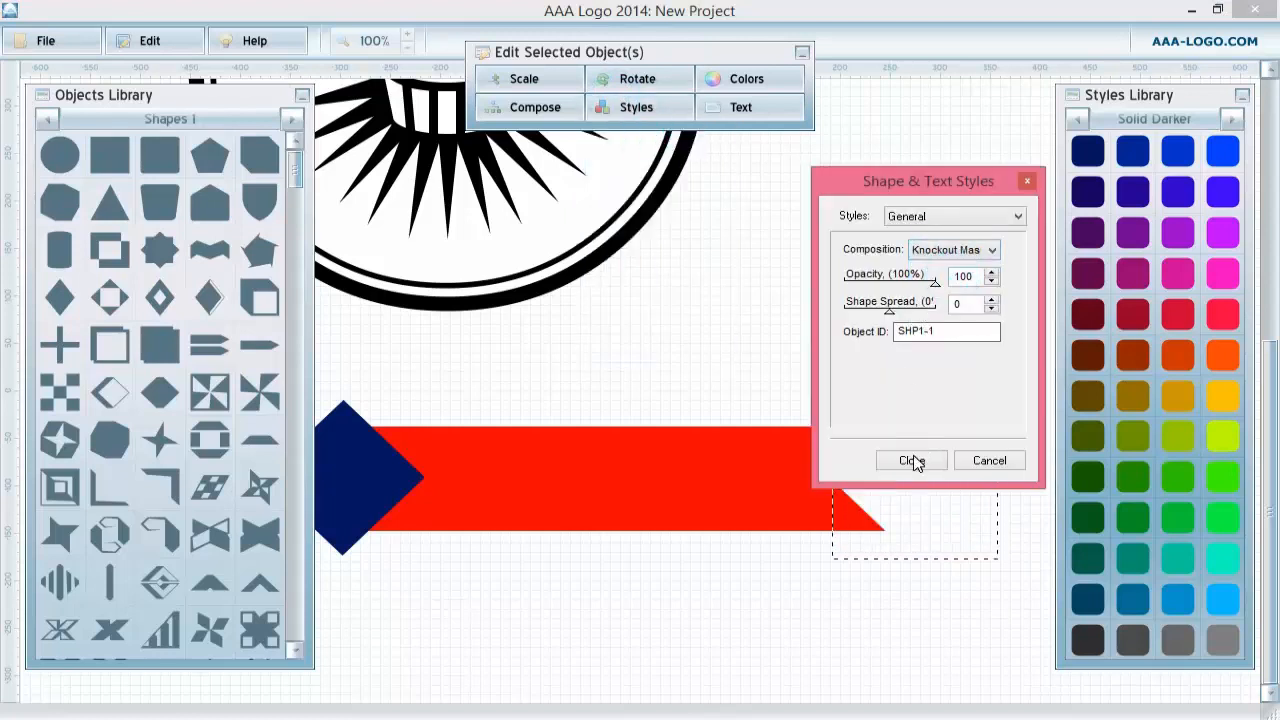
click(910, 460)
Set the left diamond's composition to a mask so it cuts a notch into the banner's left end.
click(563, 569)
click(345, 474)
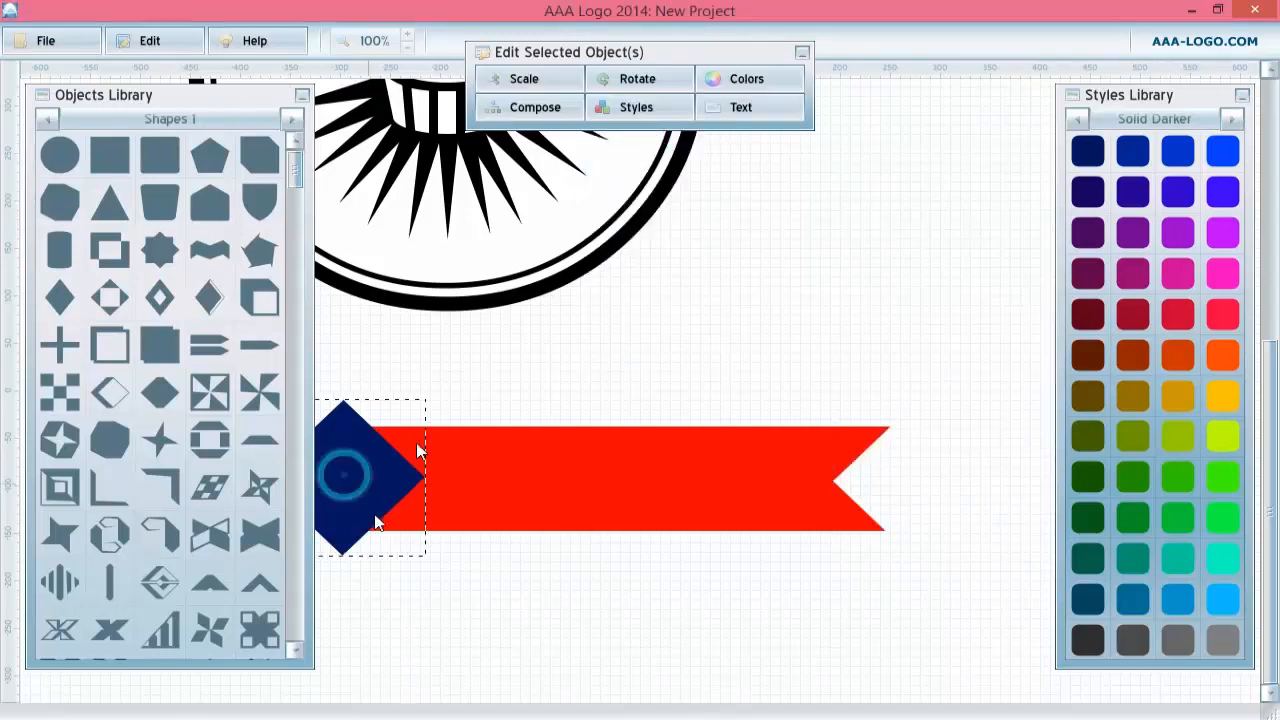
click(664, 112)
click(661, 136)
click(952, 250)
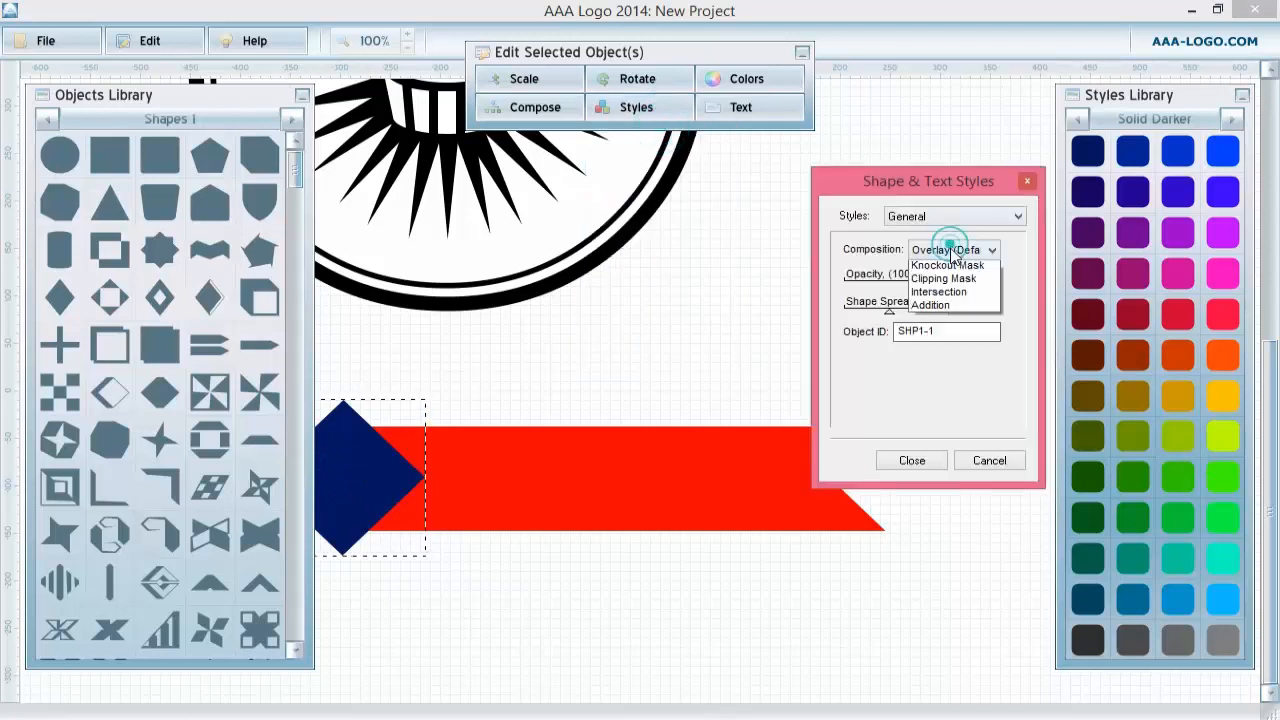
click(945, 284)
click(926, 459)
click(473, 603)
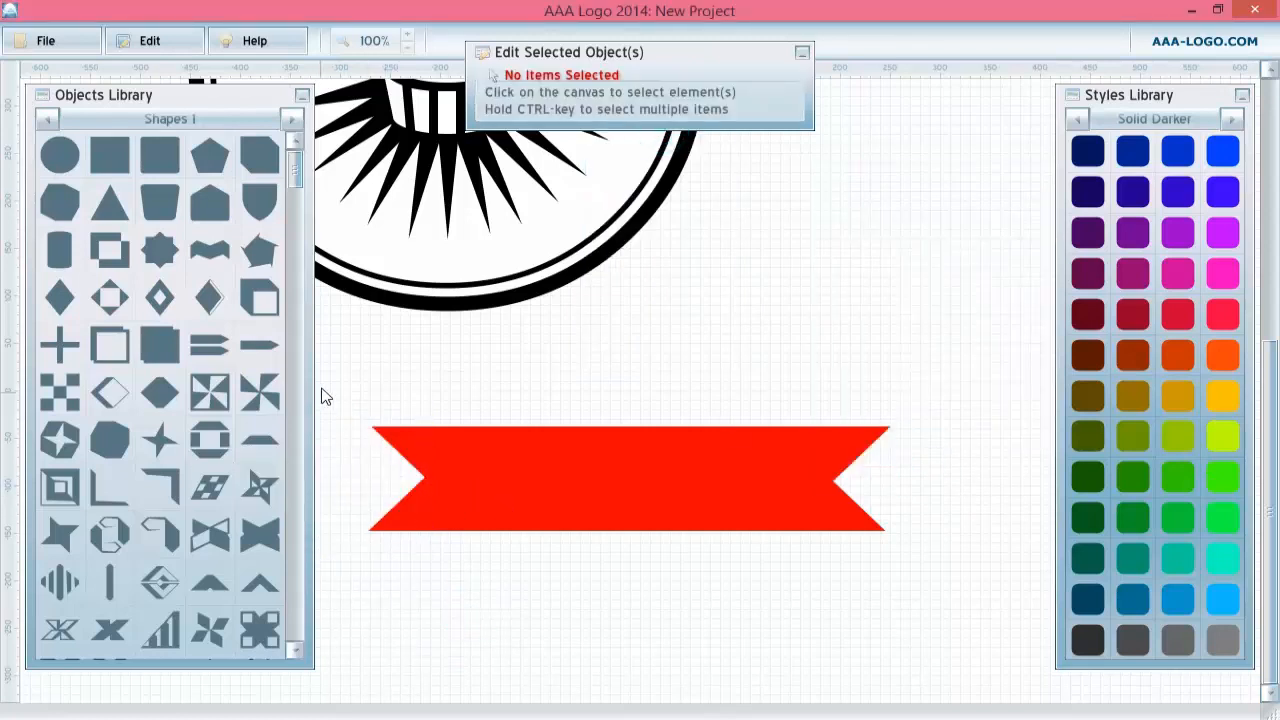
Select the banner and both diamond masks and group them together.
drag(344, 387, 911, 600)
right_click(662, 490)
click(705, 531)
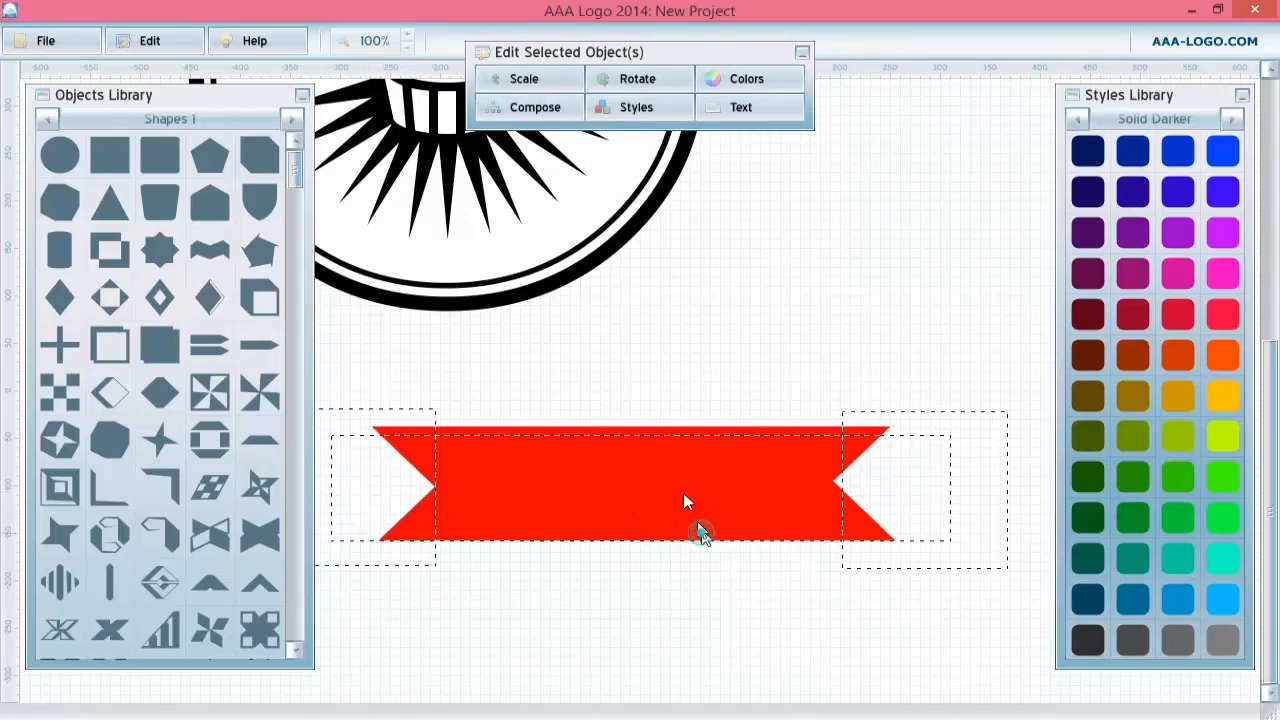
key(ctrl+z)
right_click(550, 466)
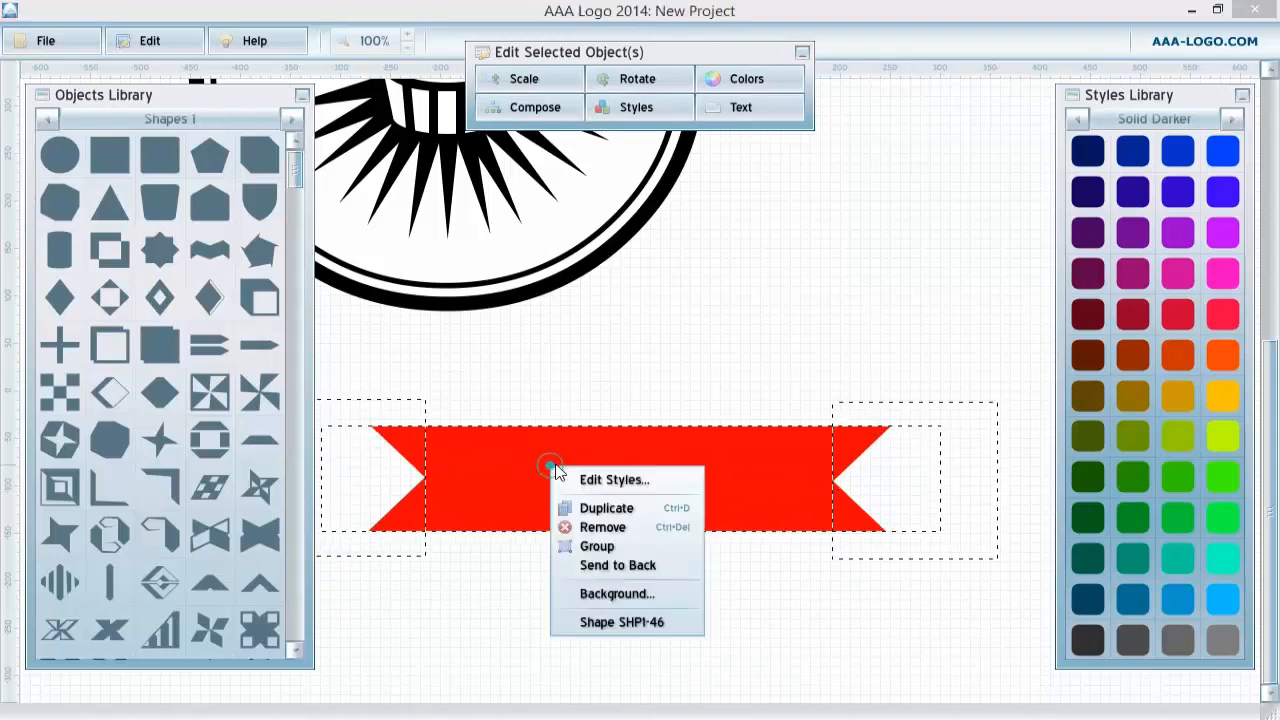
click(592, 546)
Change the banner group's solid fill color to black by setting R to 0.
click(637, 107)
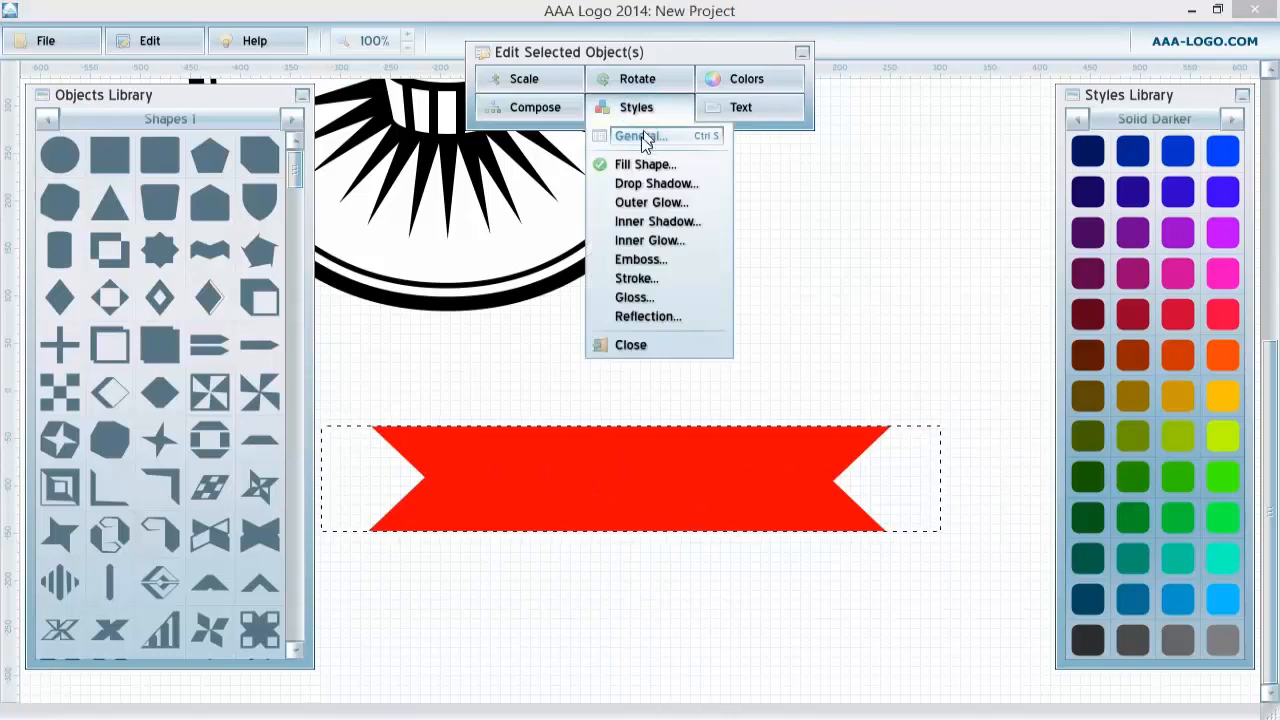
click(634, 164)
click(922, 277)
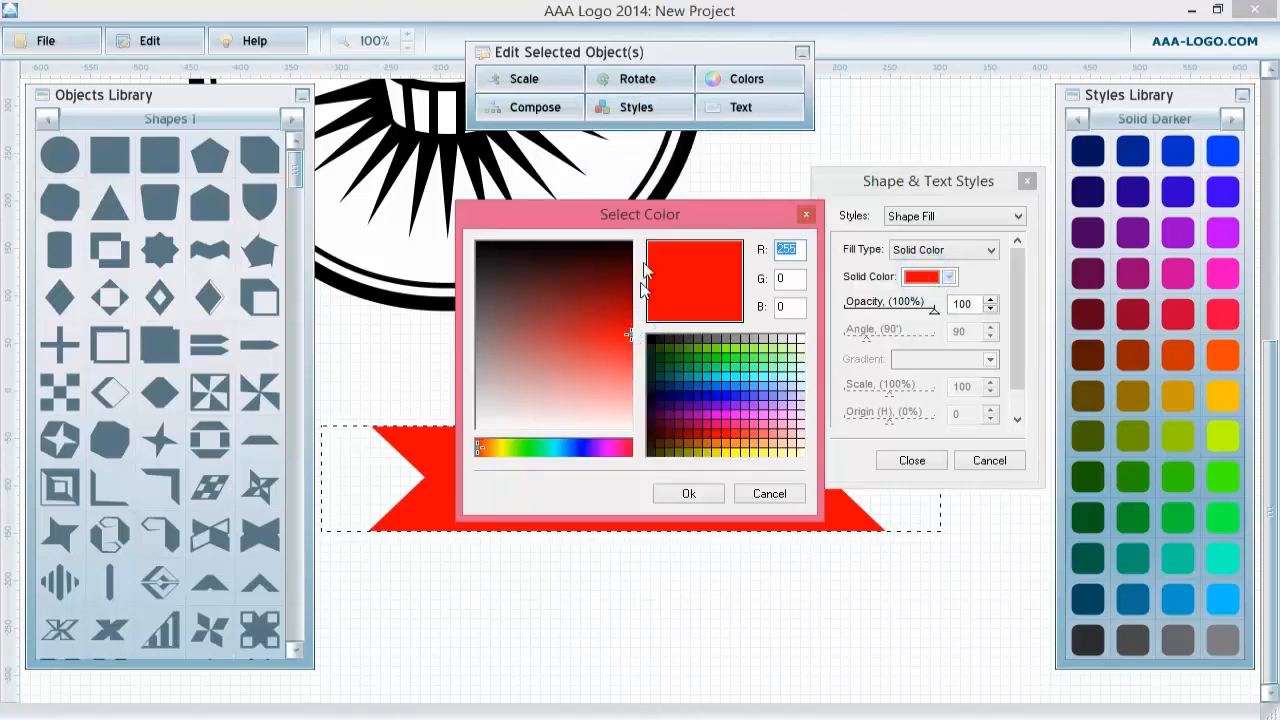
text(0)
click(683, 494)
click(925, 462)
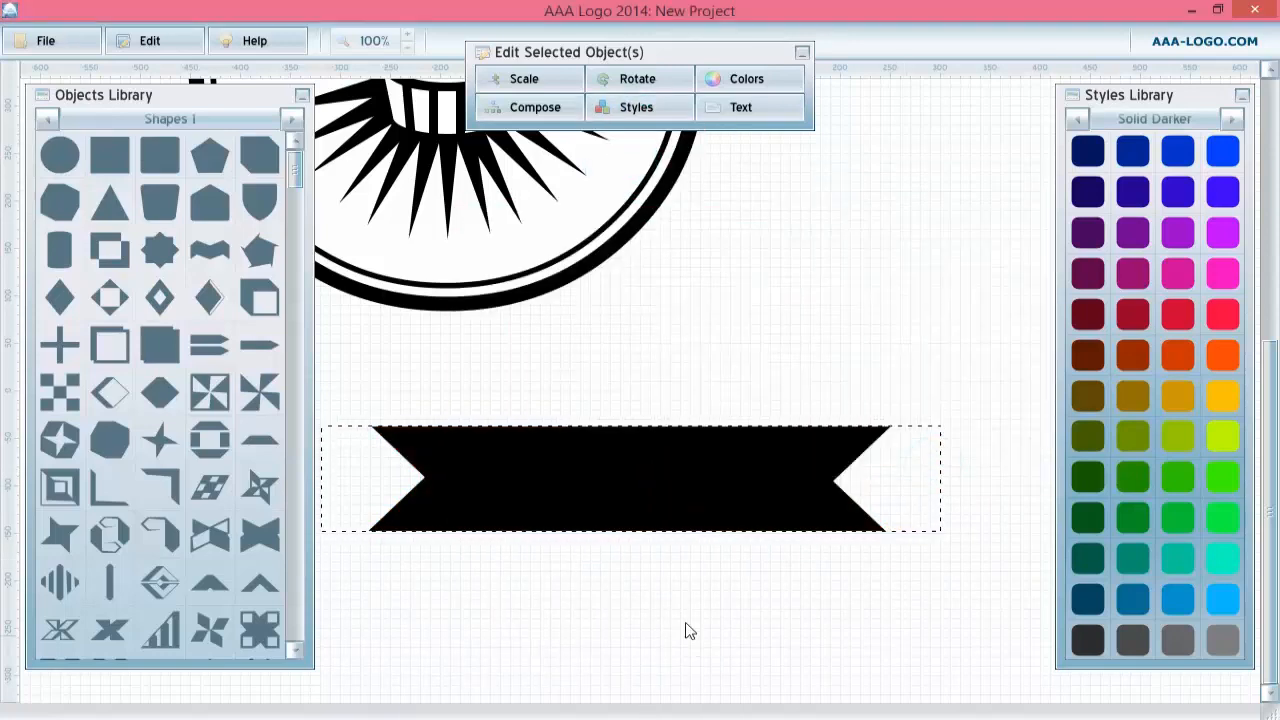
Turn off Keep Proportions, widen the banner to 119%, and reposition it across the badge.
drag(545, 200, 709, 514)
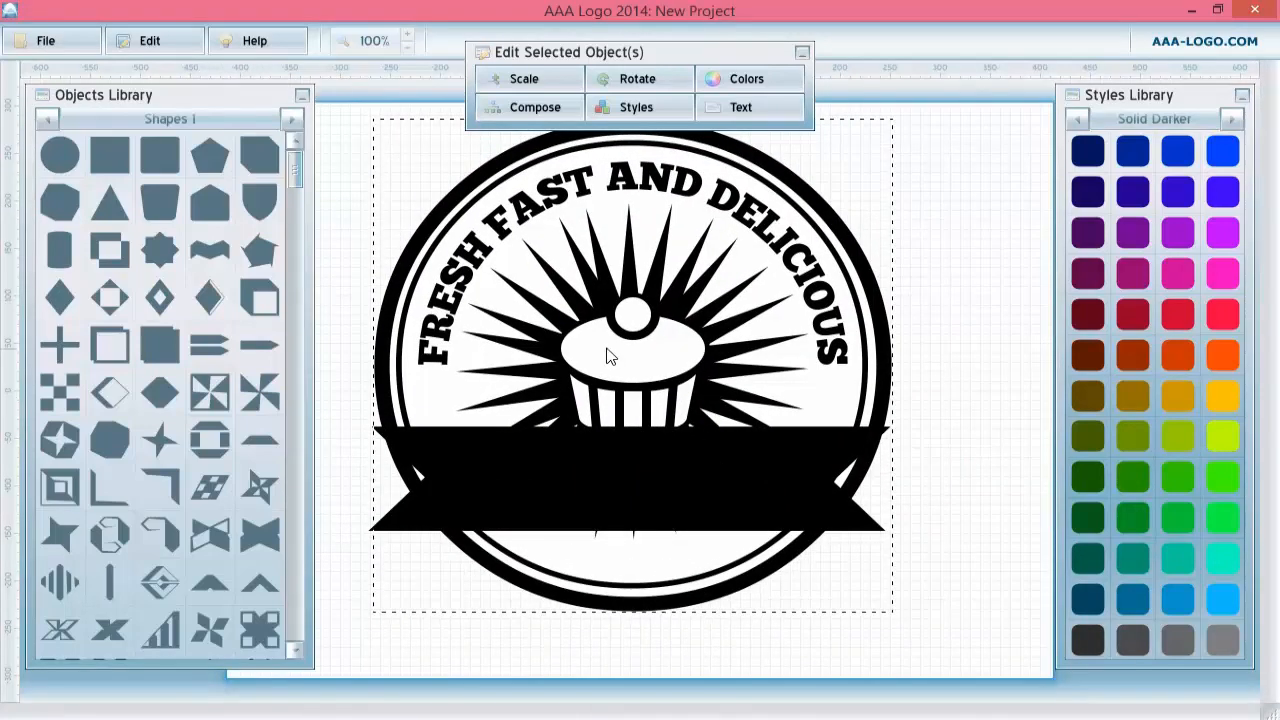
right_click(606, 352)
click(1030, 290)
click(614, 475)
click(524, 78)
click(495, 112)
drag(610, 155, 630, 165)
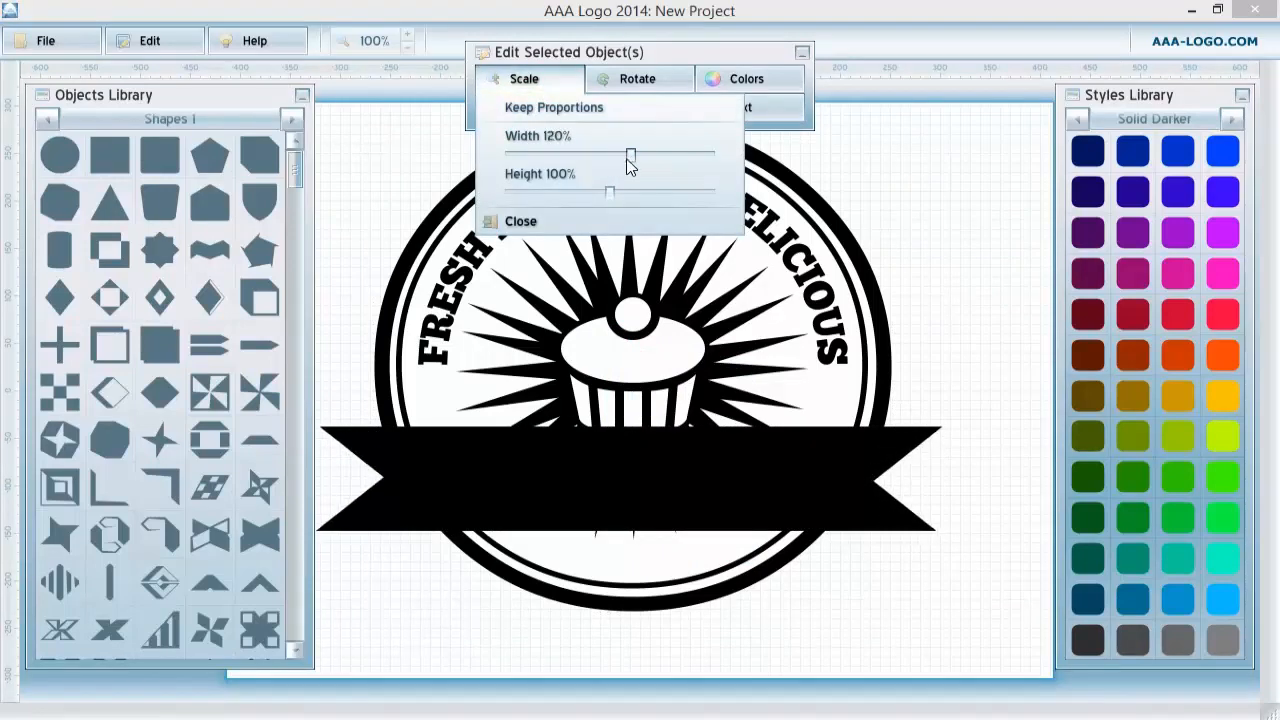
click(697, 487)
click(676, 488)
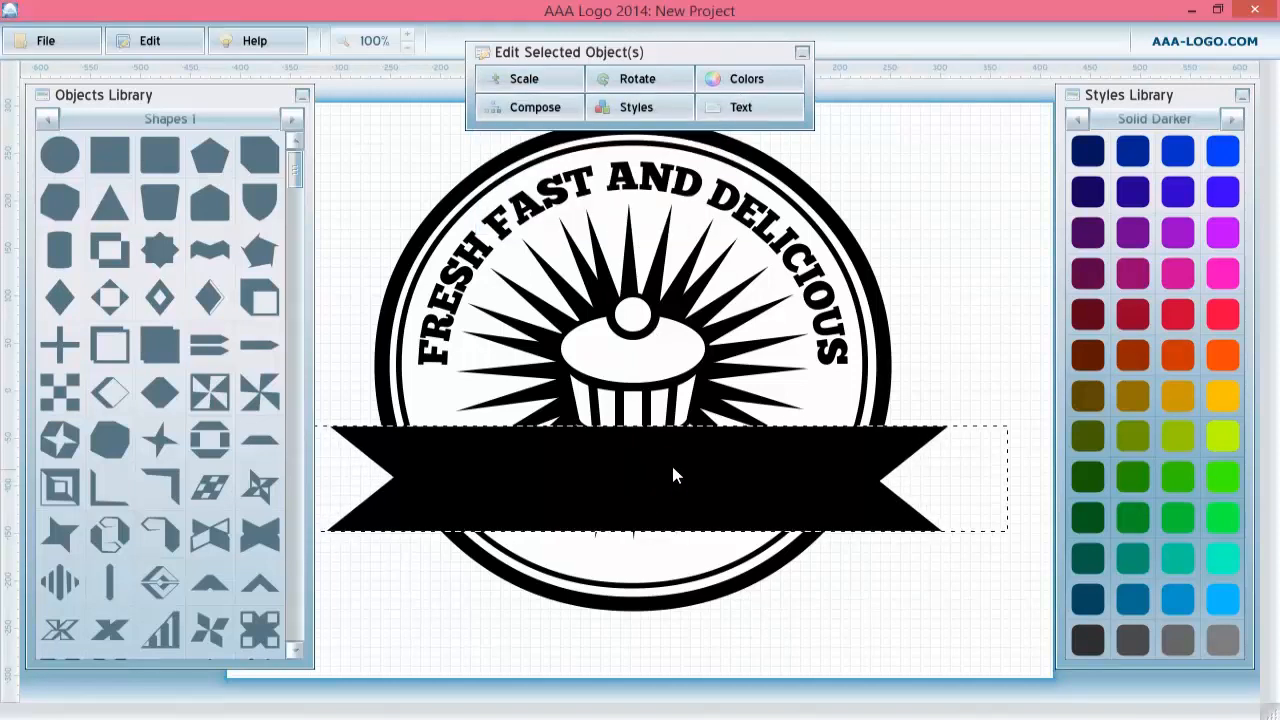
Ungroup the badge and scale the cupcake proportionally to 175%.
click(645, 376)
right_click(645, 376)
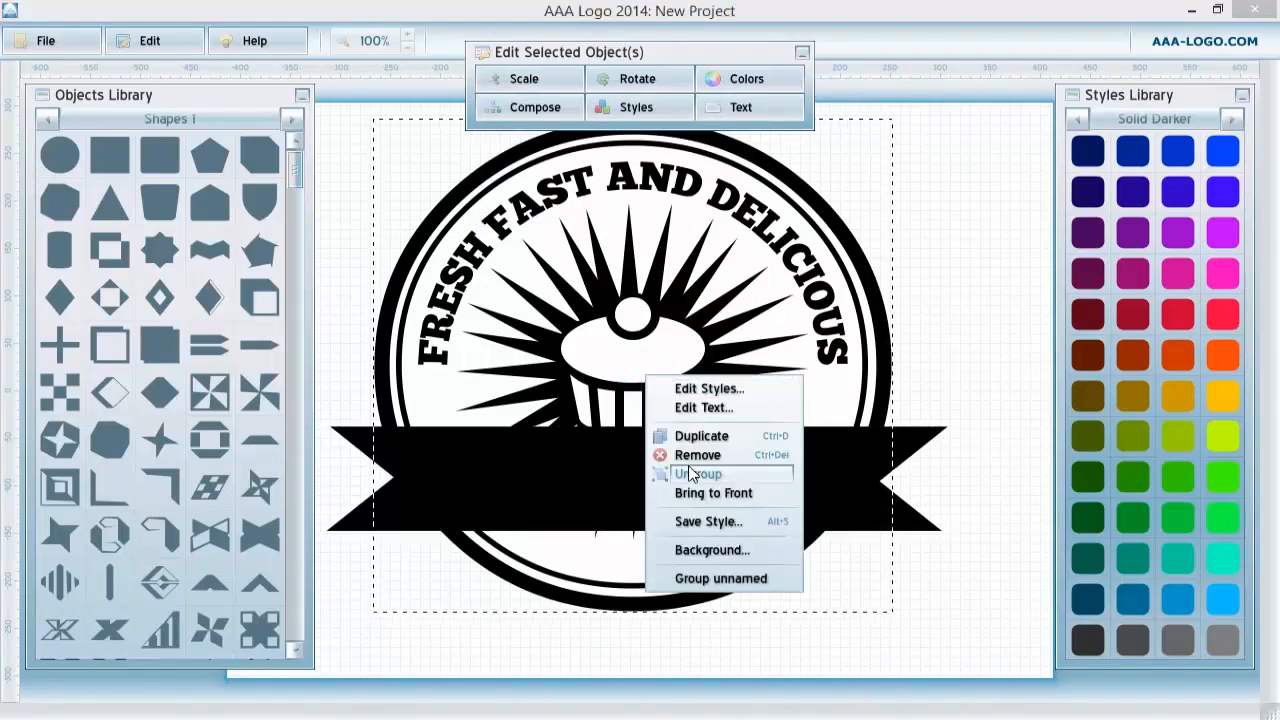
click(686, 468)
click(655, 372)
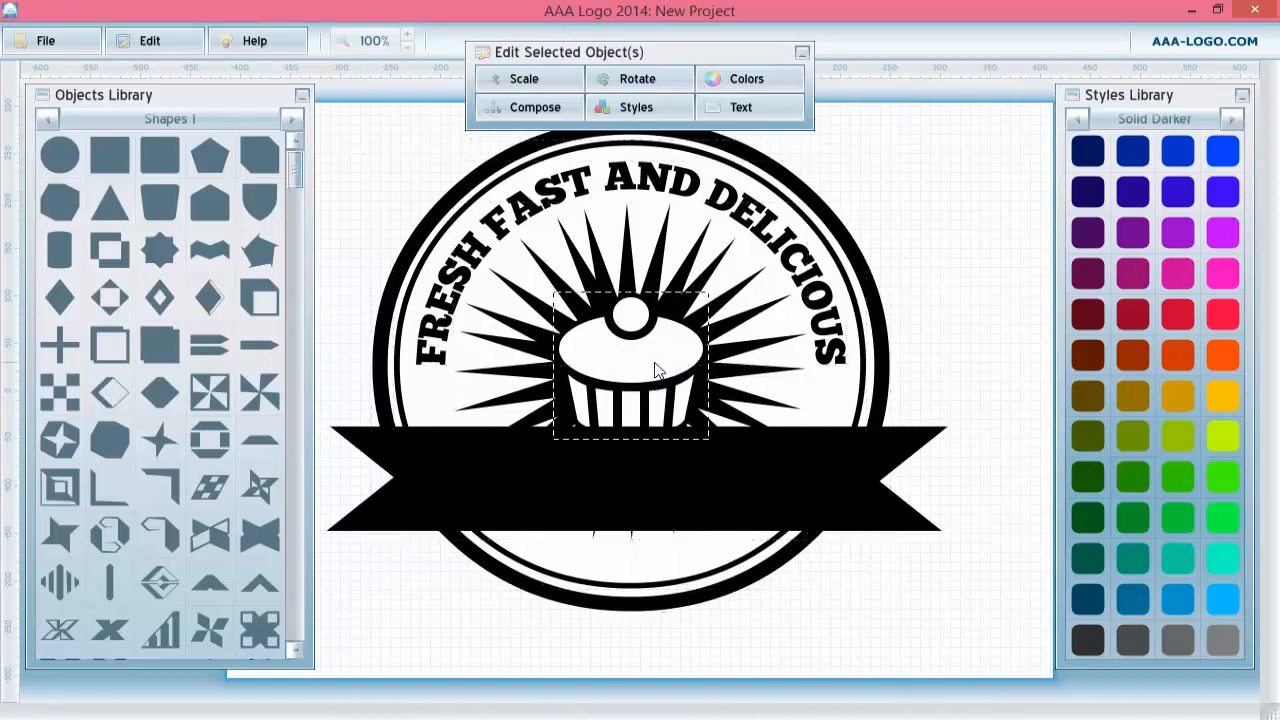
click(500, 84)
drag(611, 157, 653, 158)
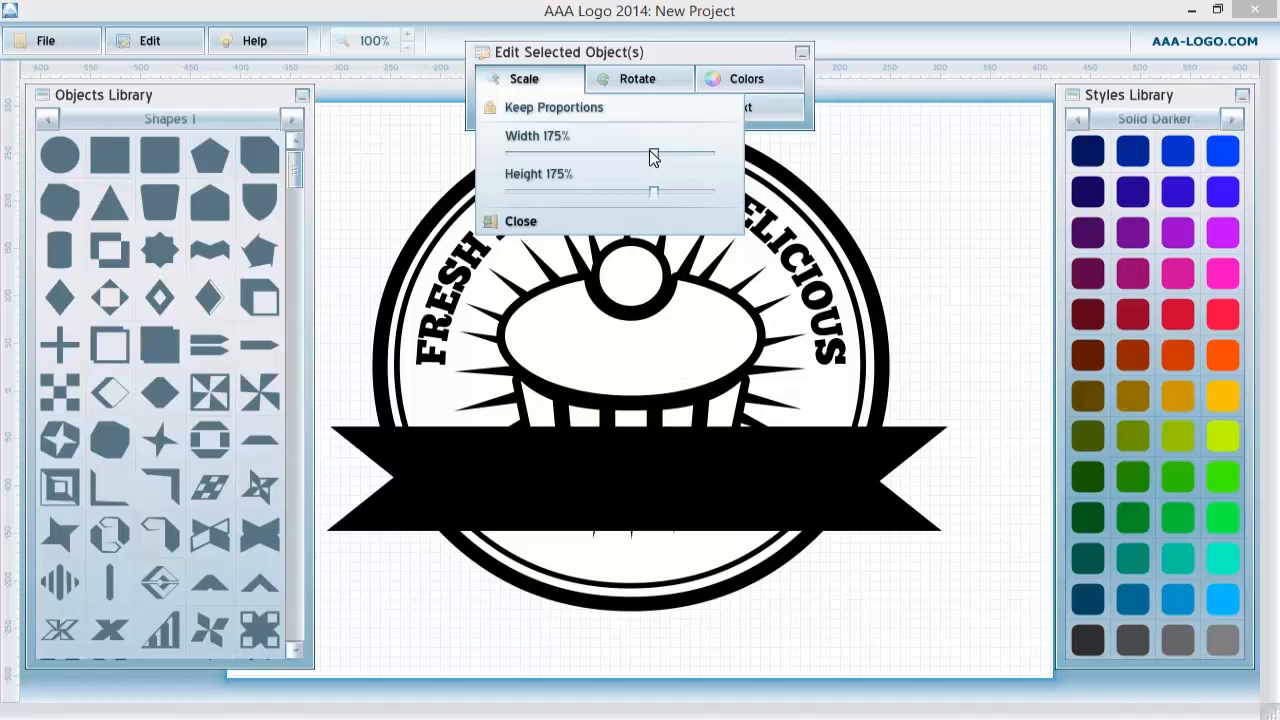
Move the black banner slightly lower over the cupcake's base.
click(586, 468)
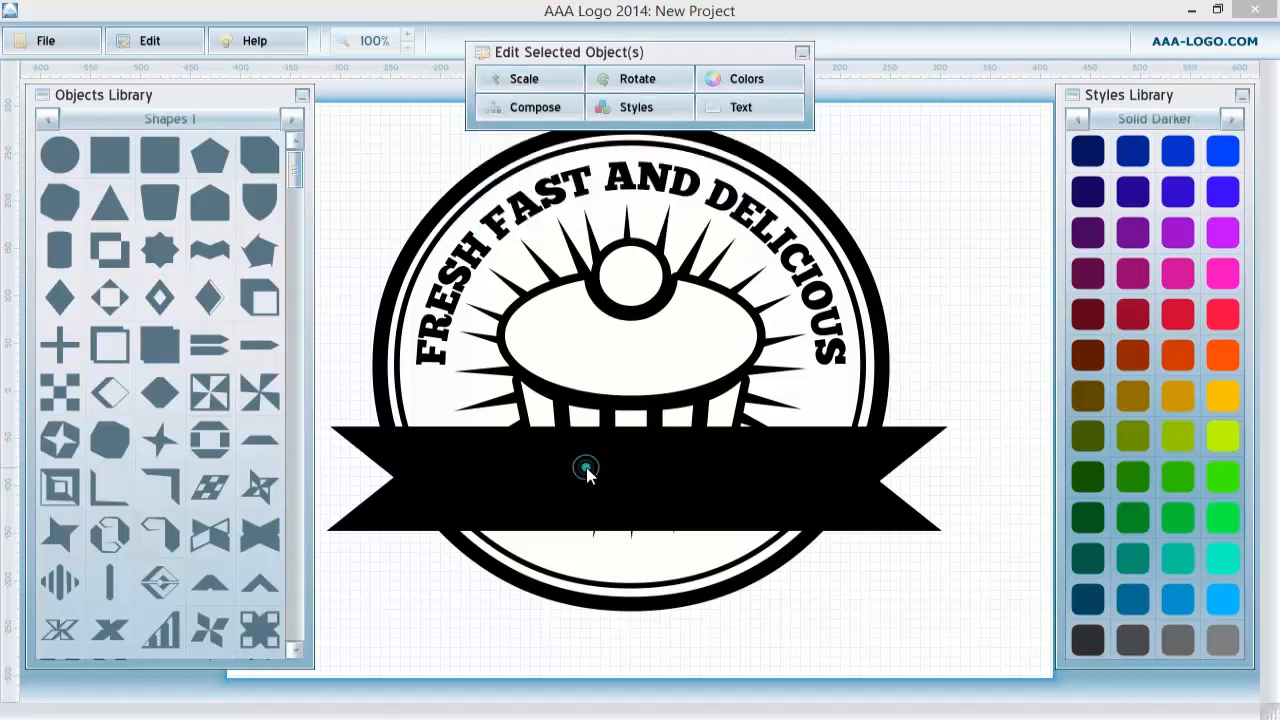
click(683, 517)
click(857, 492)
click(898, 505)
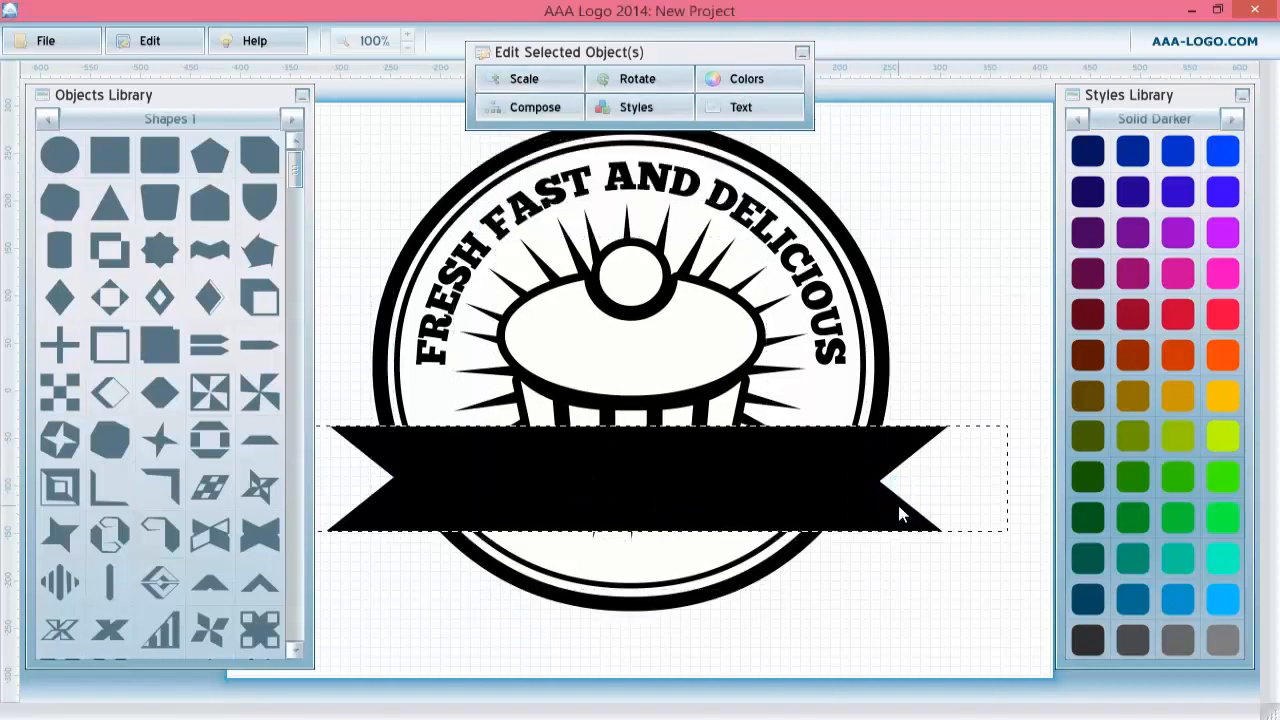
drag(898, 505, 893, 526)
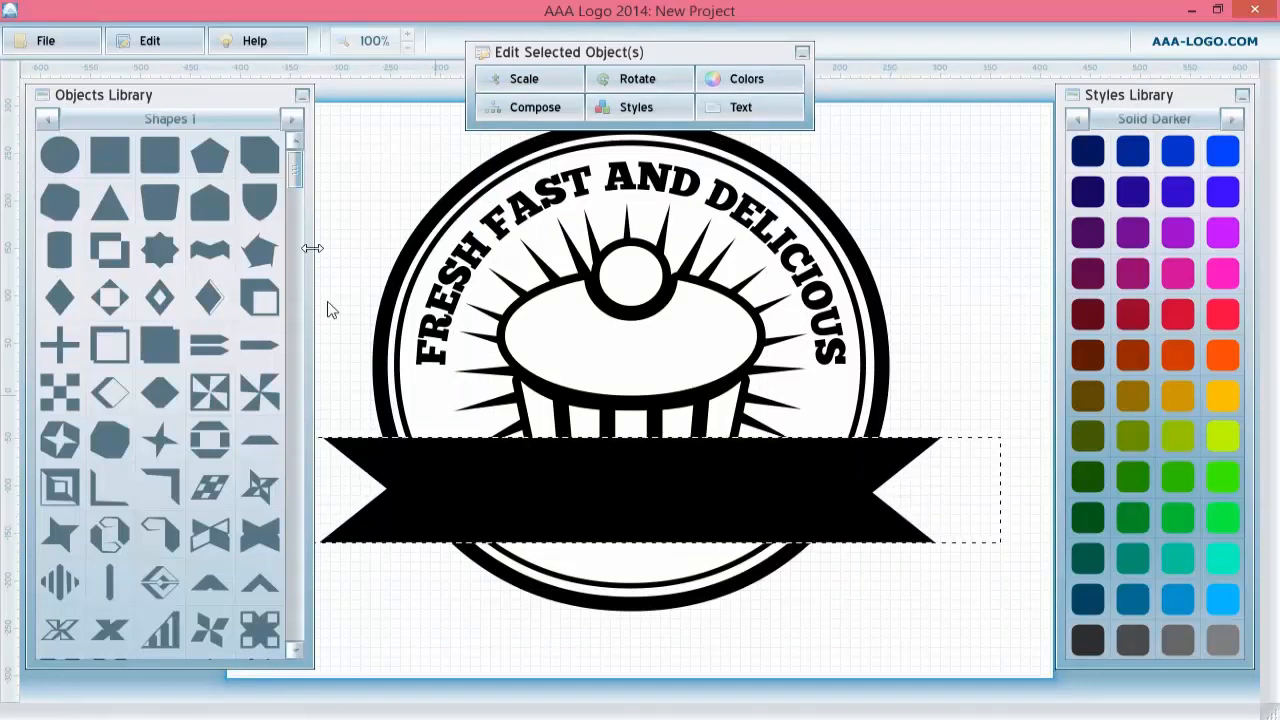
Select all the badge elements, group them, and shift the group slightly.
click(374, 134)
drag(341, 129, 865, 652)
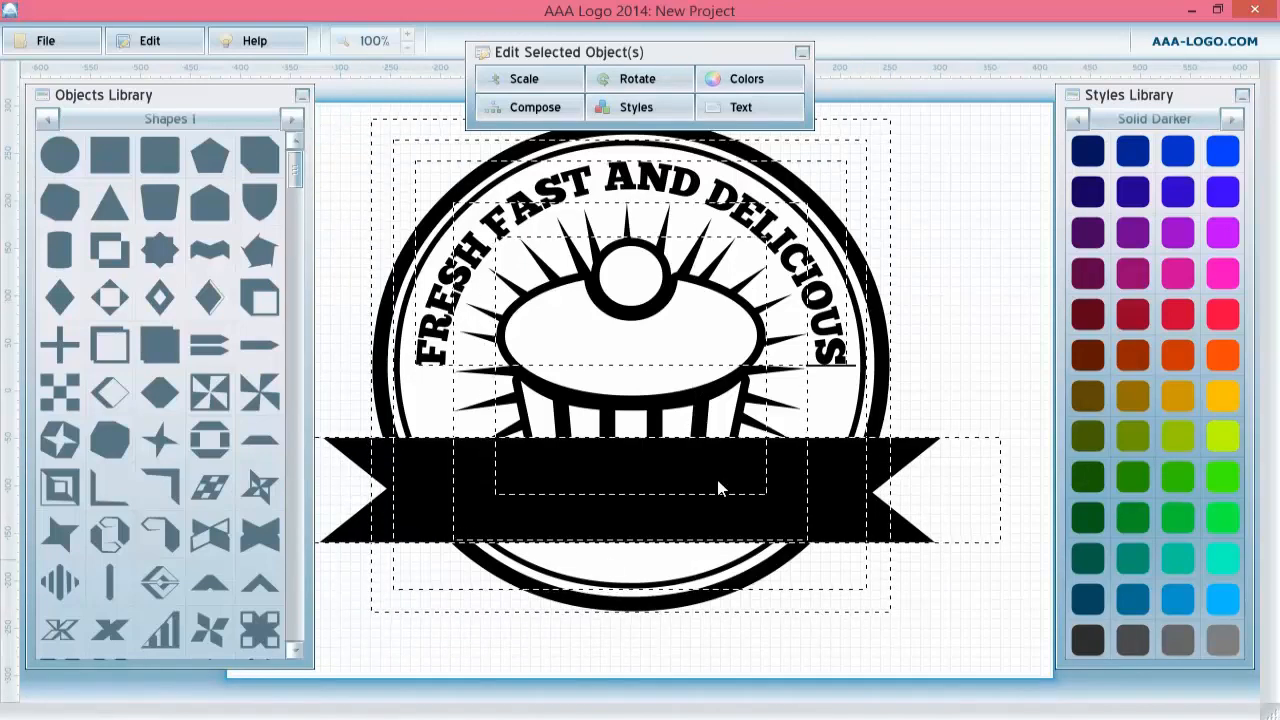
right_click(716, 479)
click(771, 564)
drag(638, 406, 650, 421)
Add a new text line on the canvas reading CUPCAKES.
right_click(330, 121)
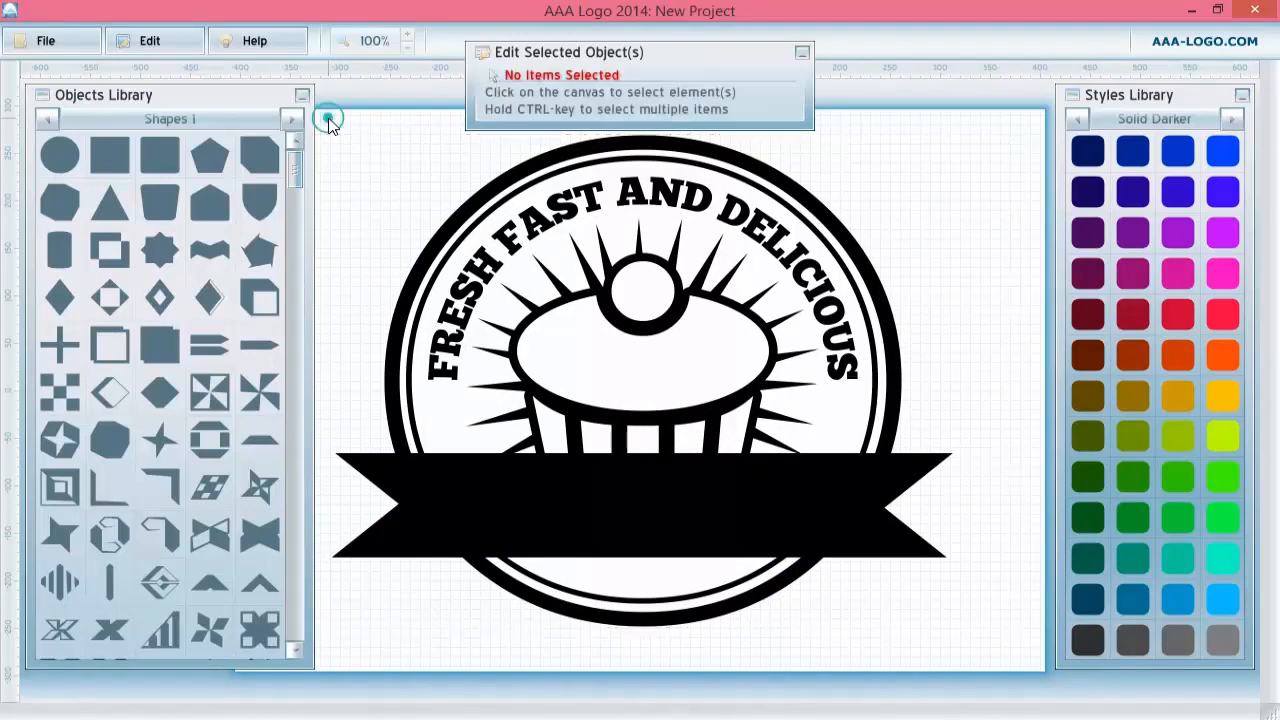
click(378, 134)
triple_click(963, 247)
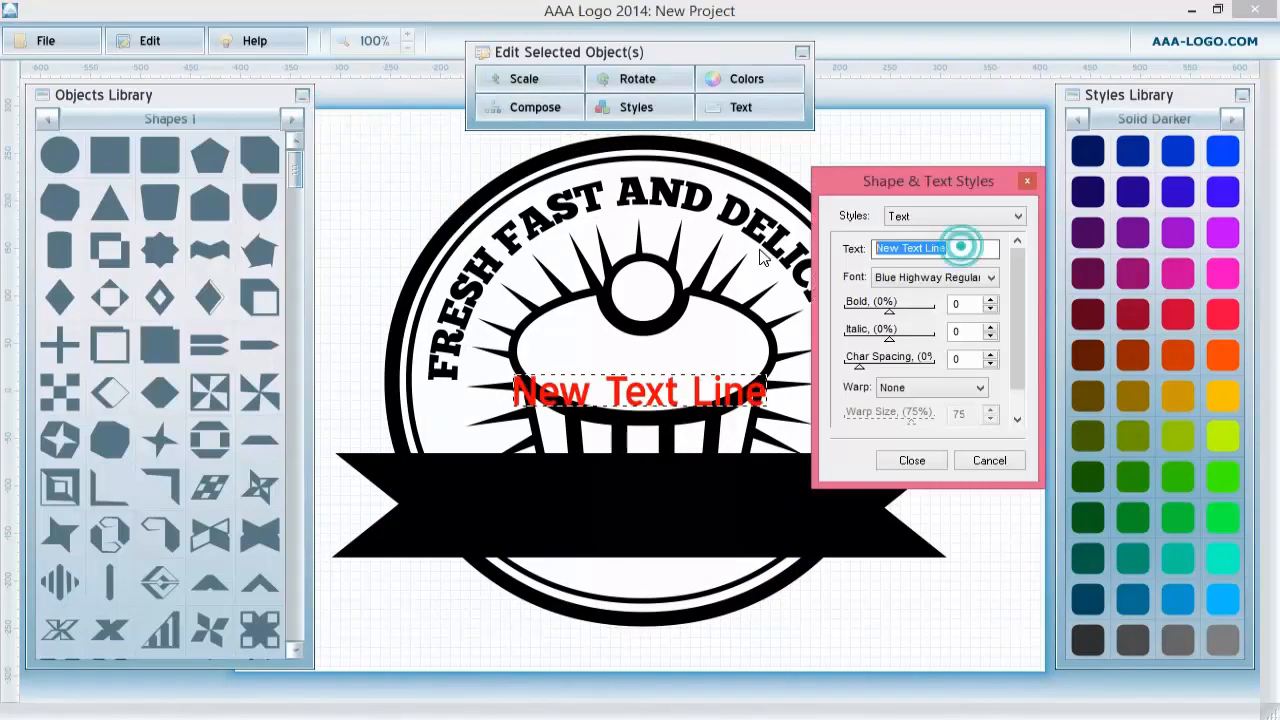
text(C)
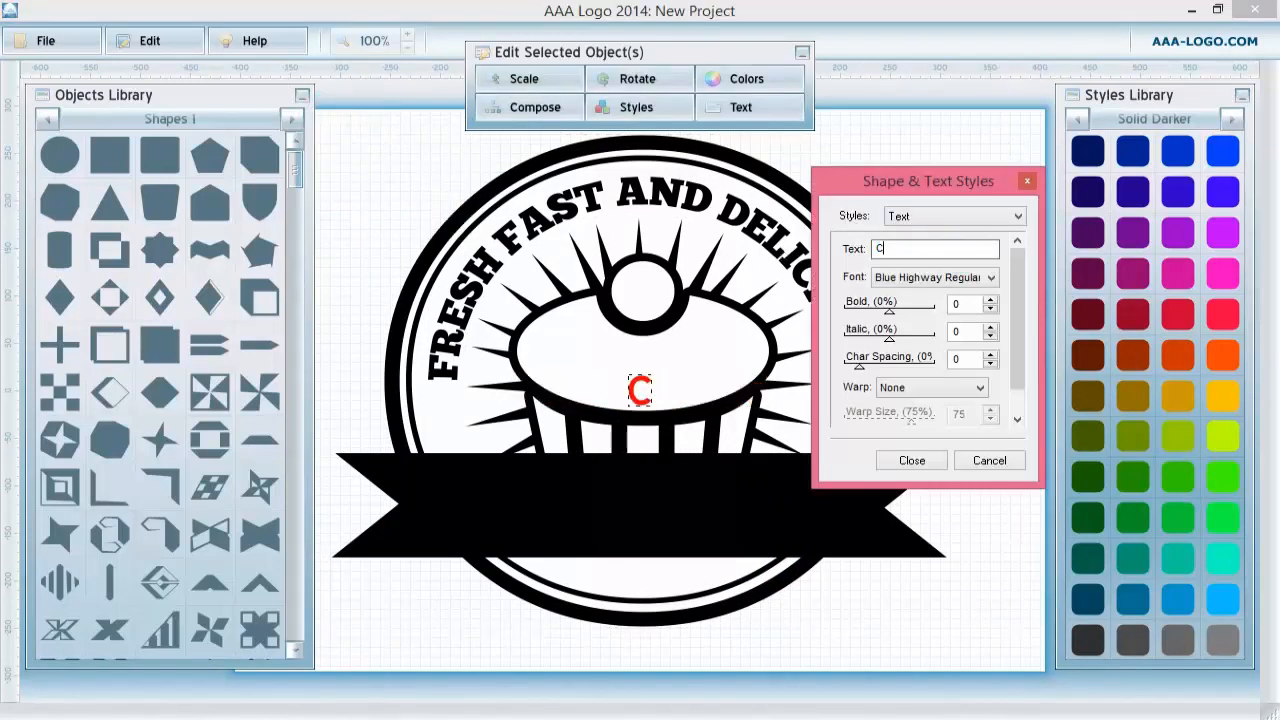
text(UP)
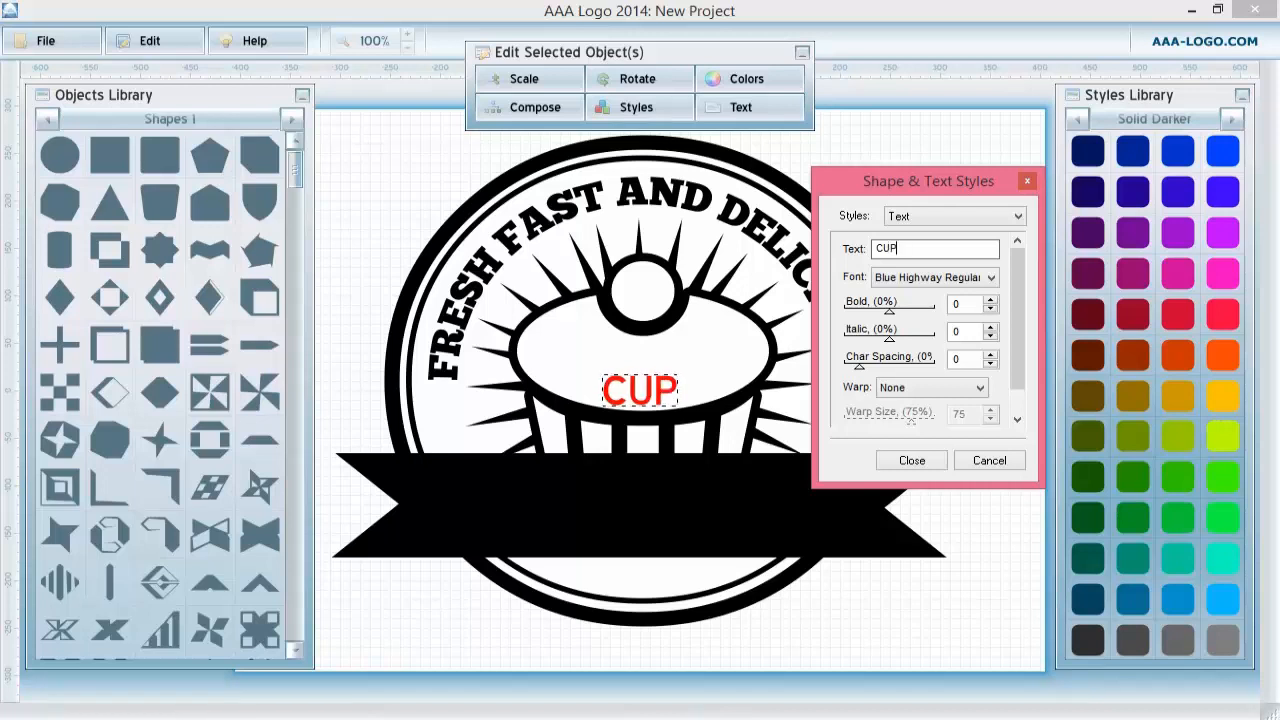
text(CAKES)
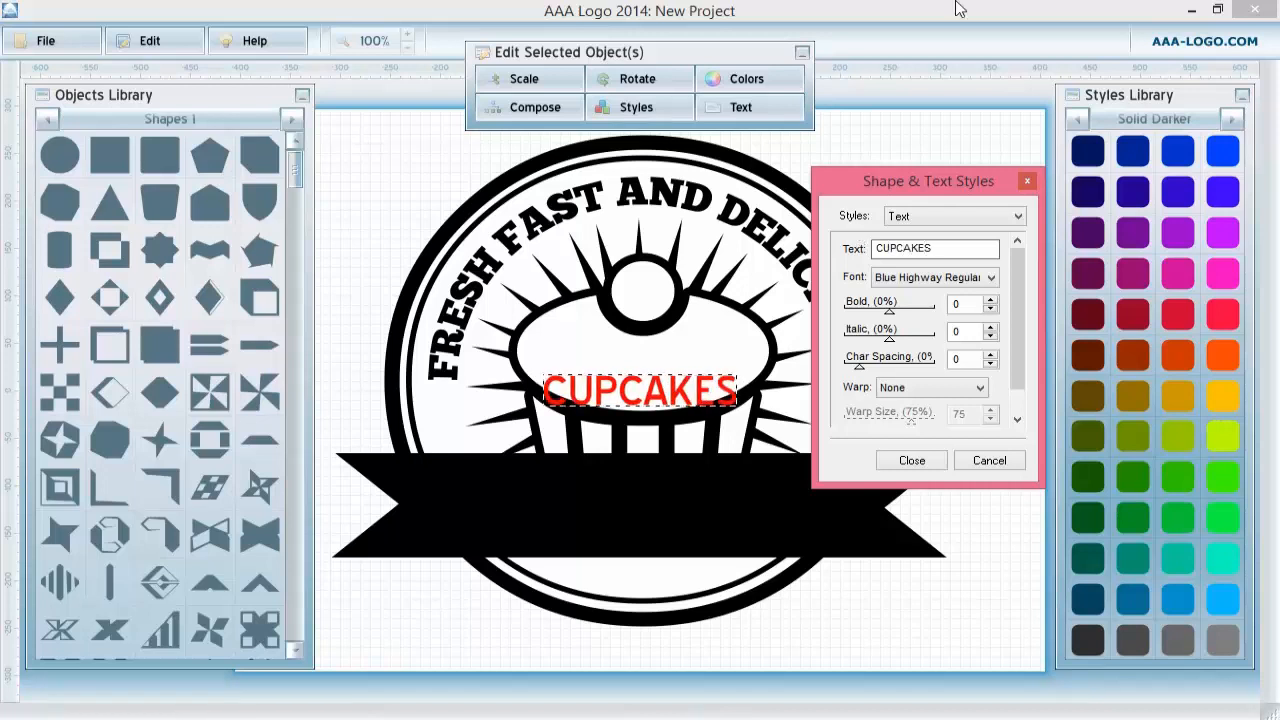
Set the CUPCAKES text font to ChunkFive Roman and increase its character spacing.
click(924, 283)
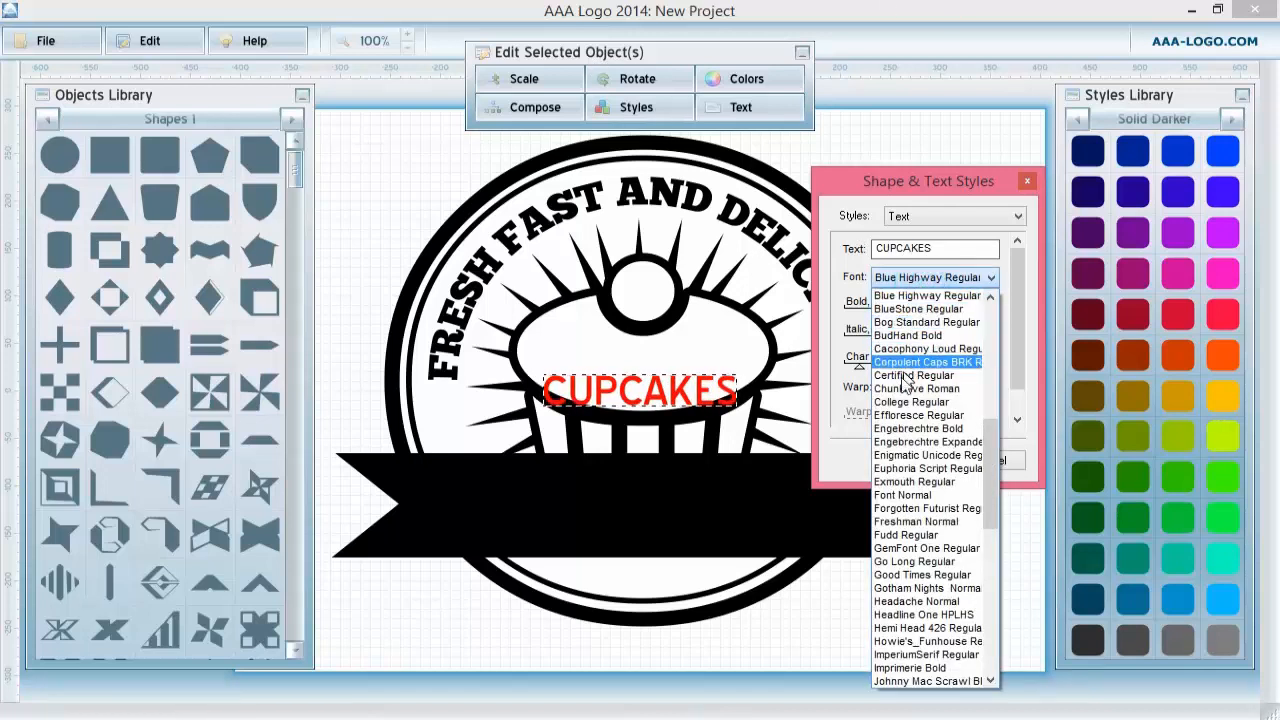
click(958, 390)
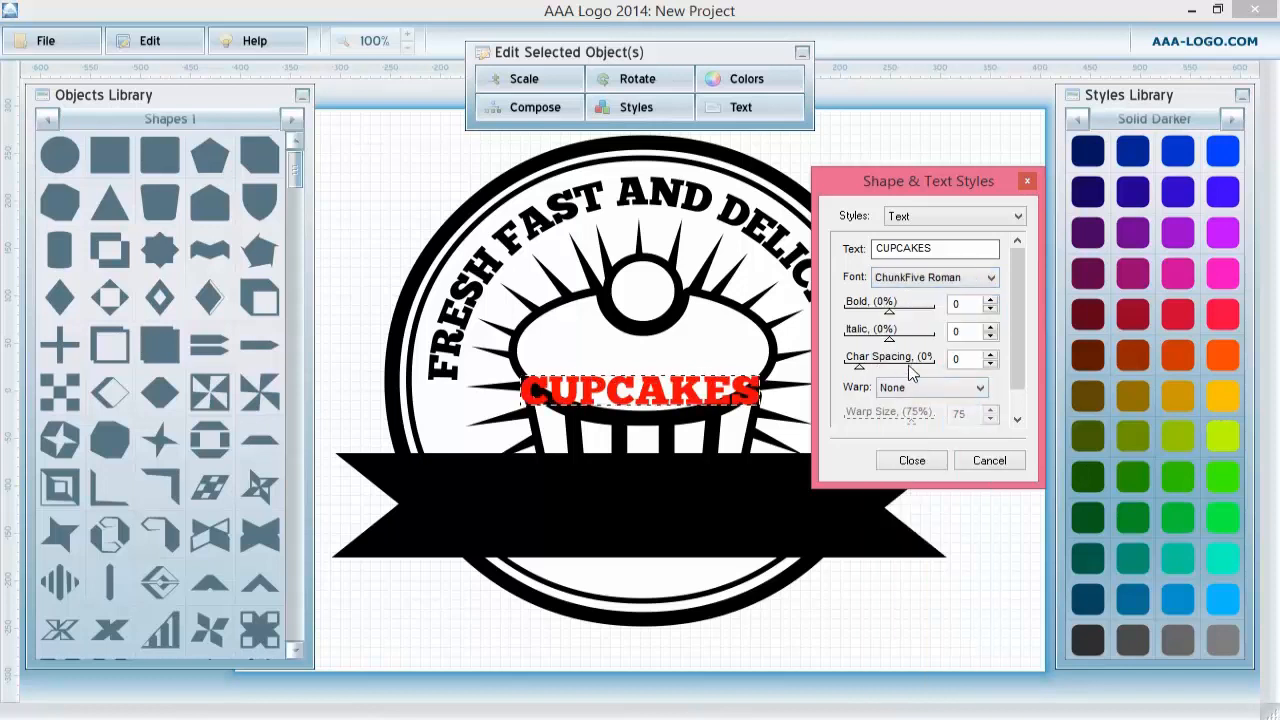
click(989, 355)
click(989, 355)
click(989, 355)
Move the CUPCAKES text onto the black banner and scale it proportionally to 182%.
drag(692, 390, 688, 501)
click(912, 460)
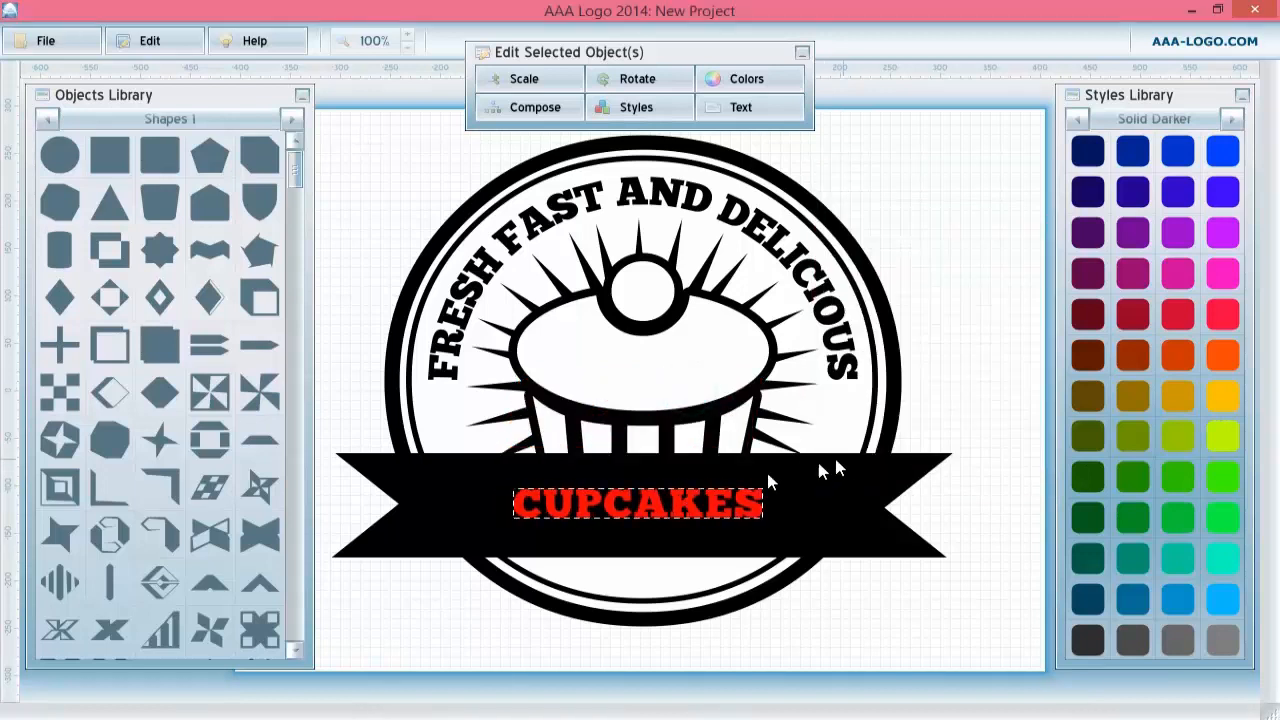
click(524, 78)
drag(609, 156, 654, 170)
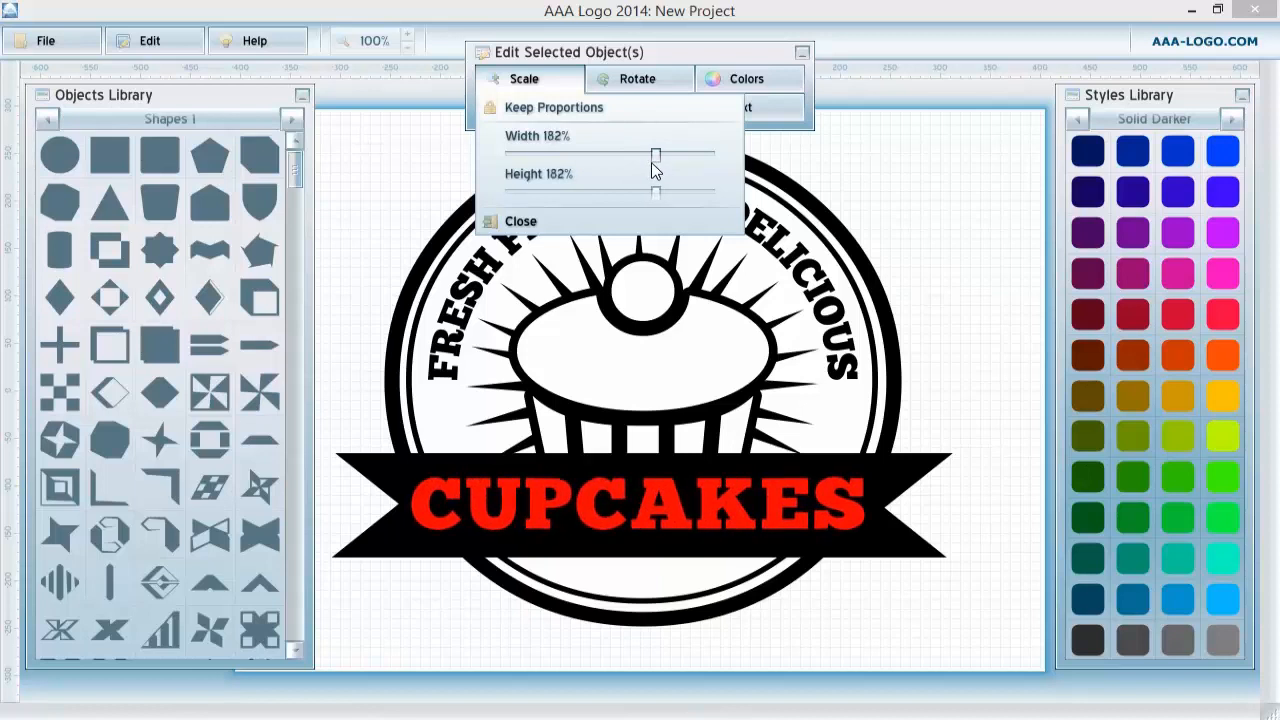
click(600, 503)
drag(598, 496, 603, 497)
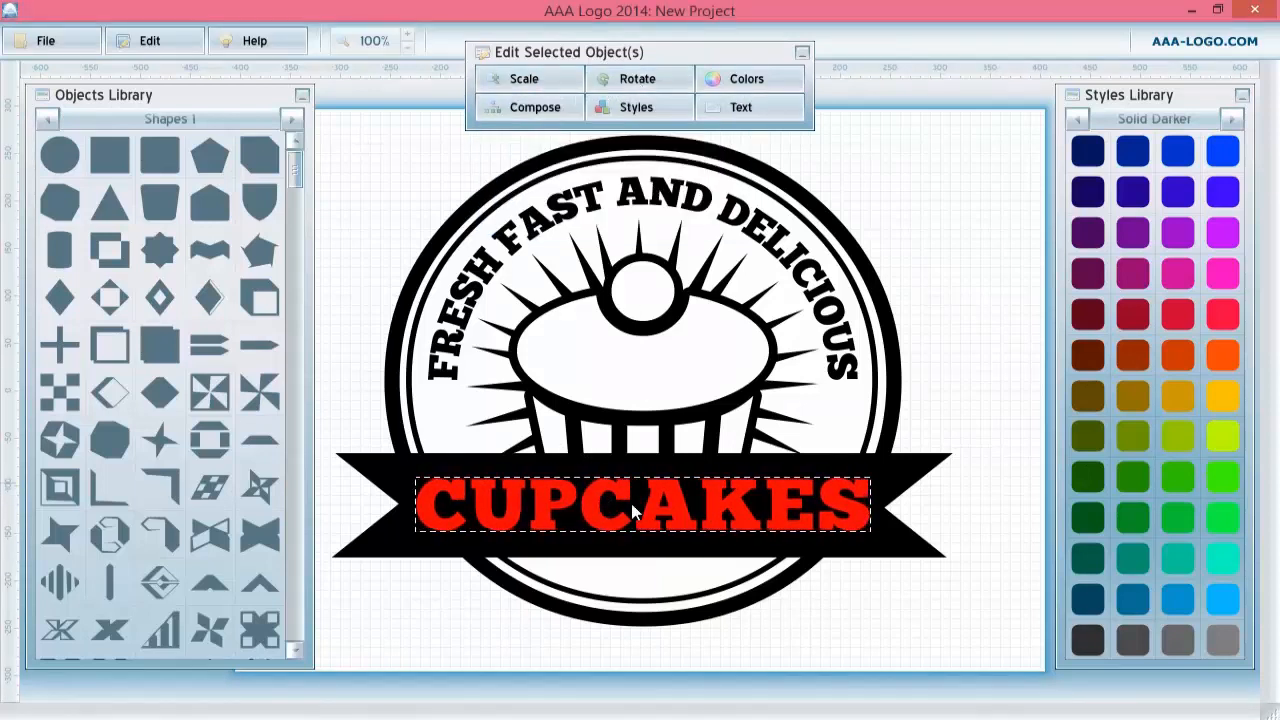
Change the CUPCAKES text fill colour to white (R 255, G 255, B 255).
right_click(628, 516)
click(655, 523)
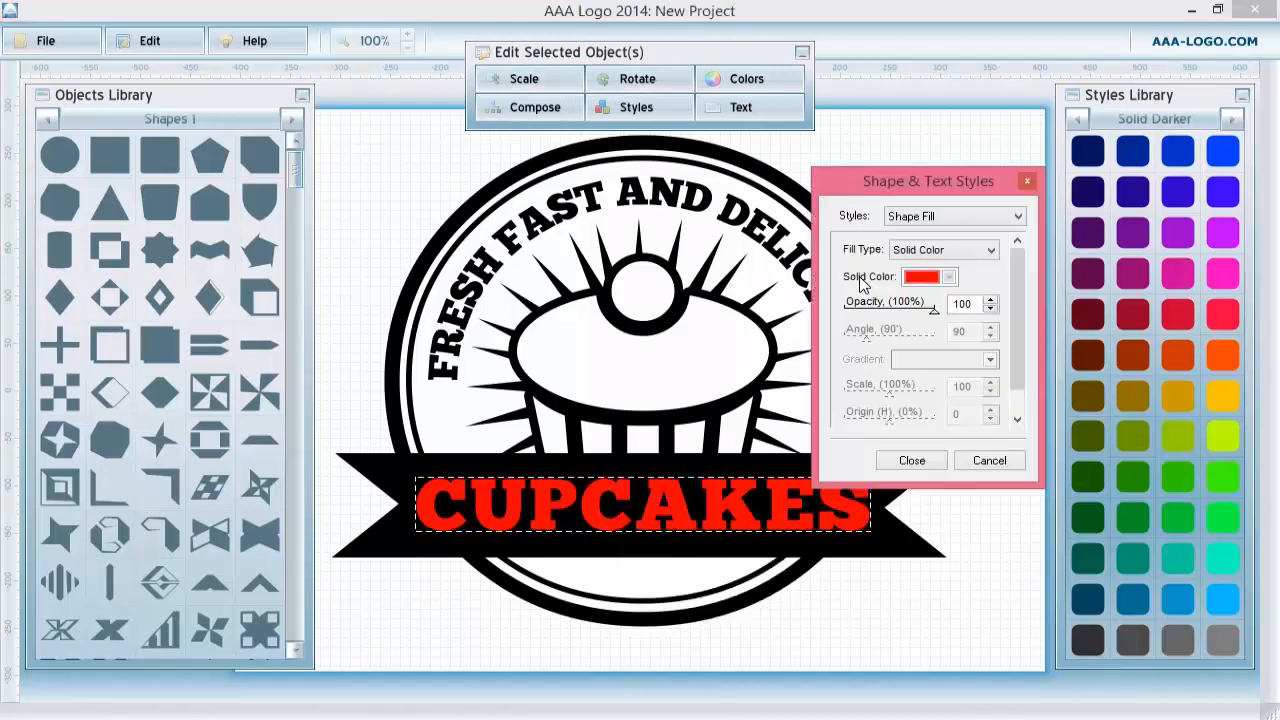
click(917, 278)
drag(630, 340, 447, 450)
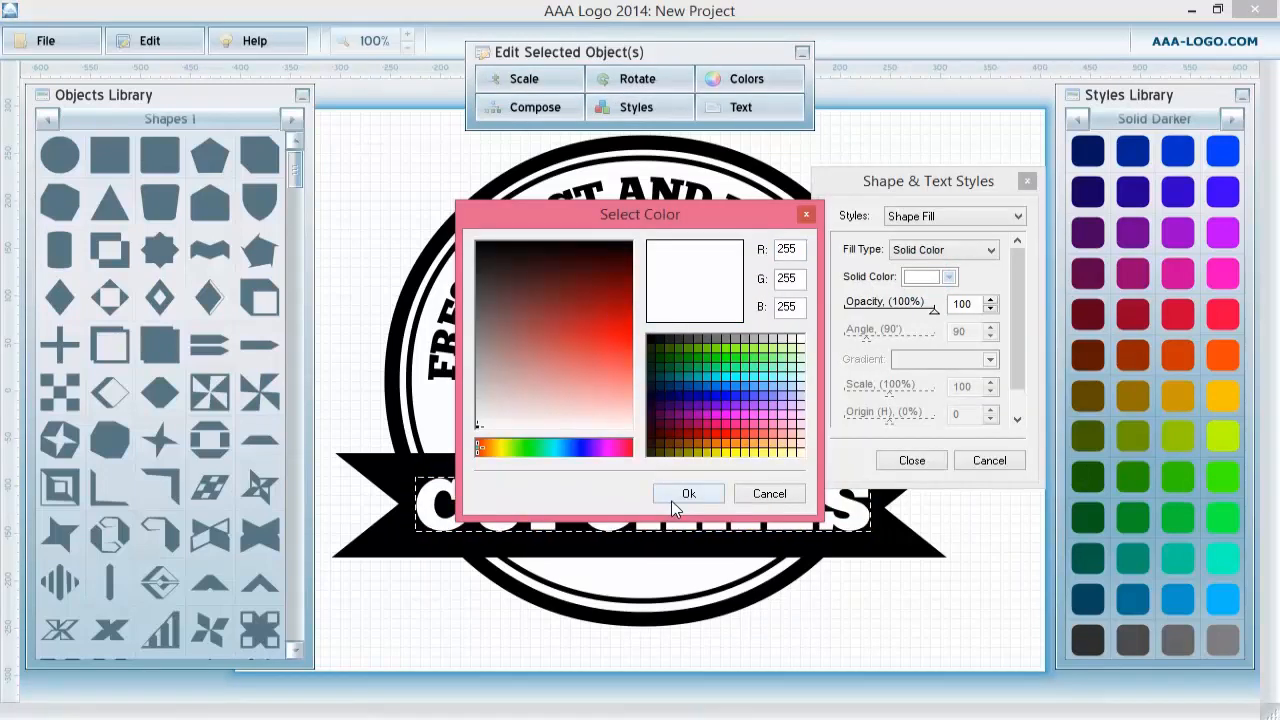
click(673, 505)
click(930, 462)
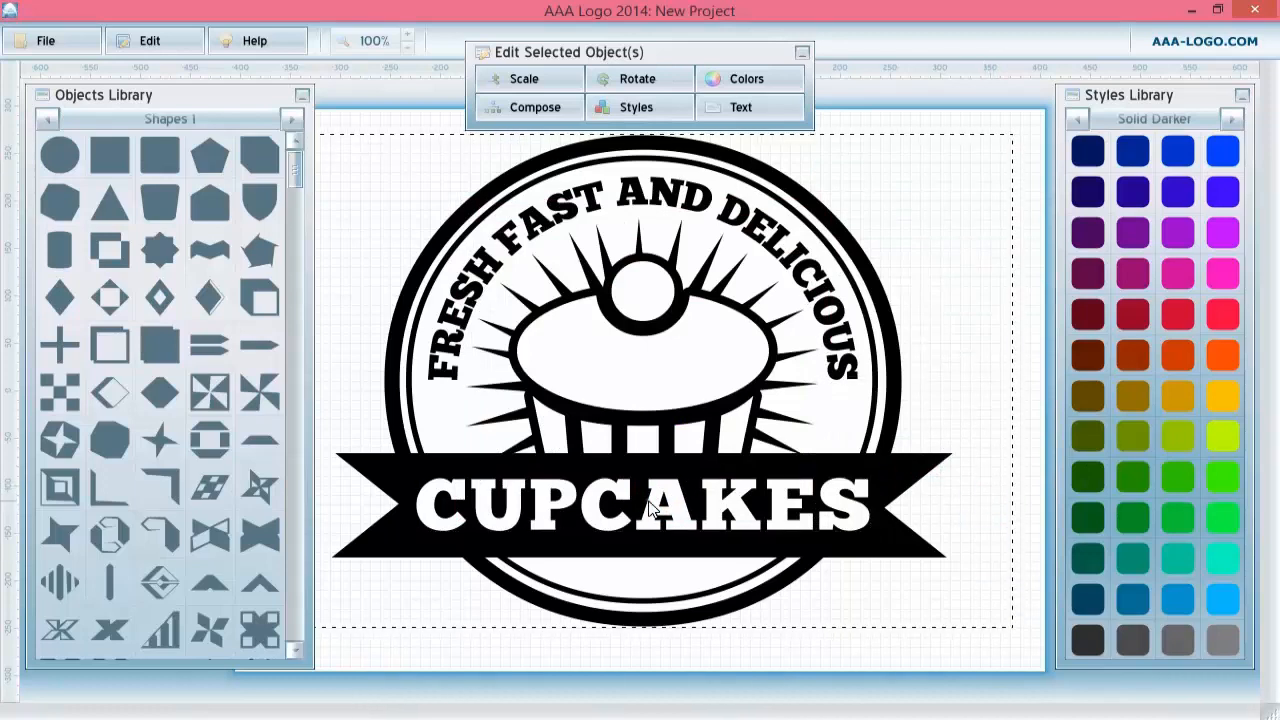
Stretch the CUPCAKES text's height to 119% with width left at 100%.
click(540, 80)
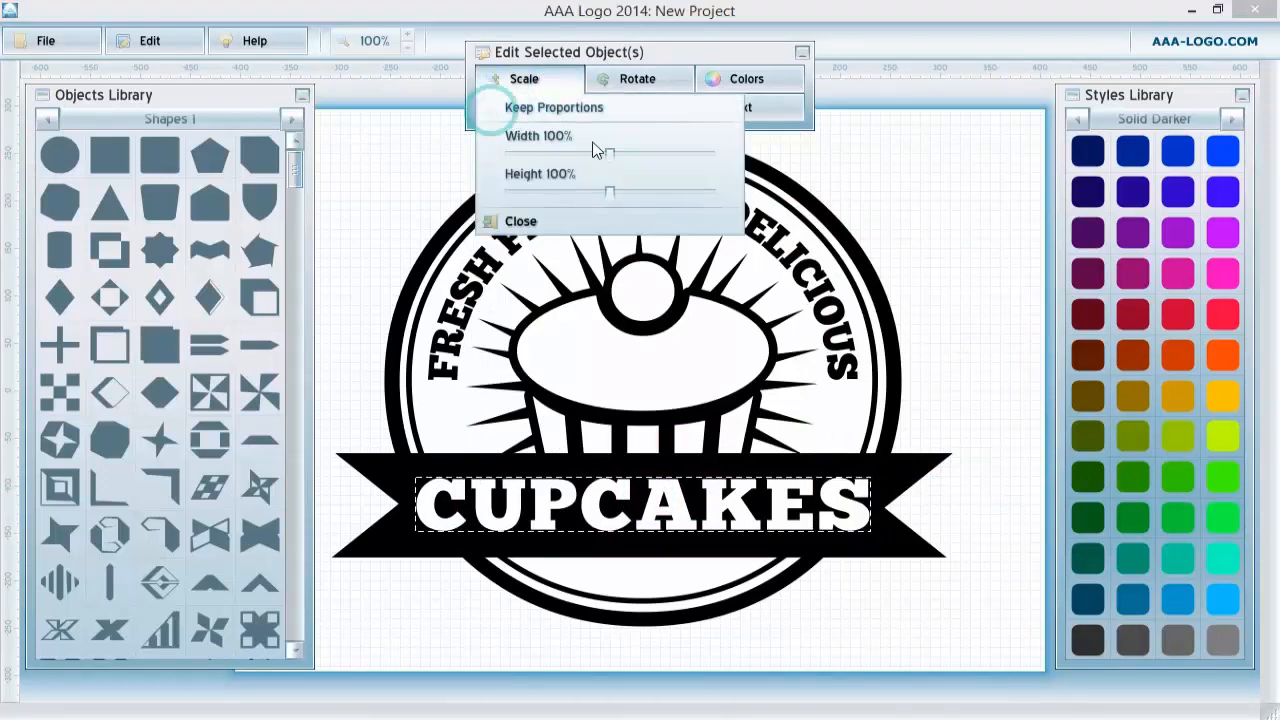
drag(610, 192, 628, 202)
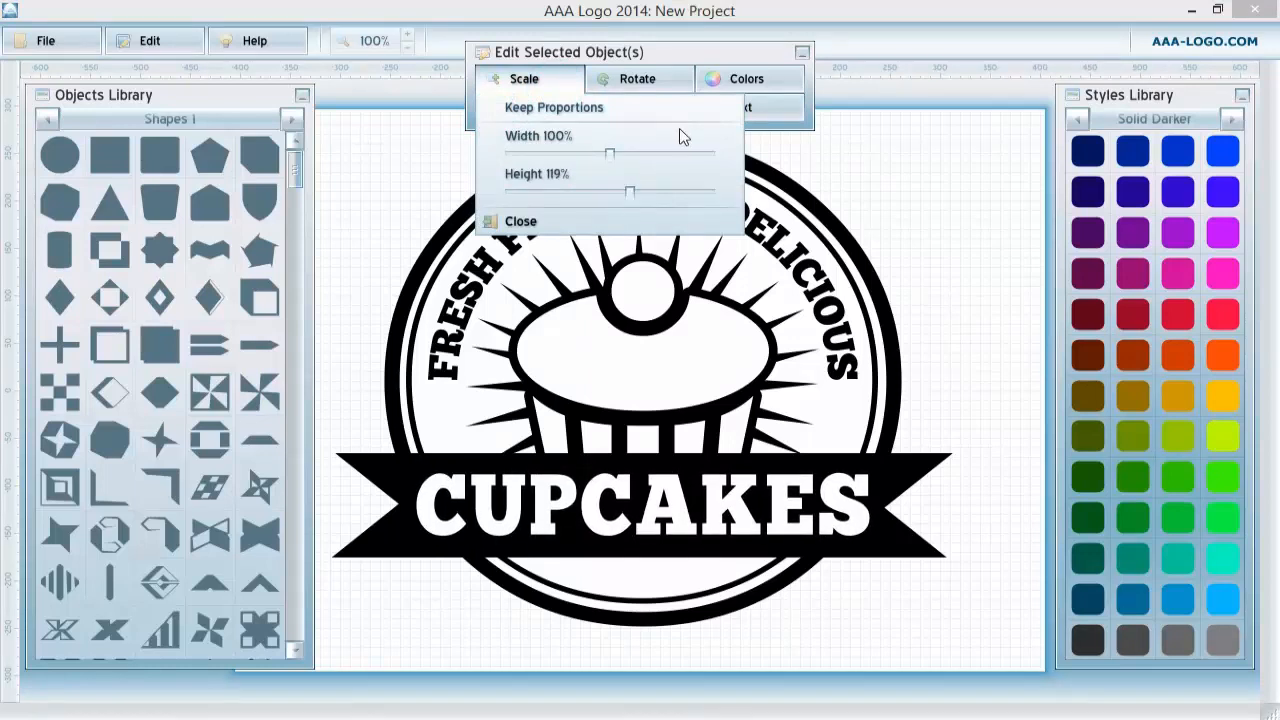
click(977, 192)
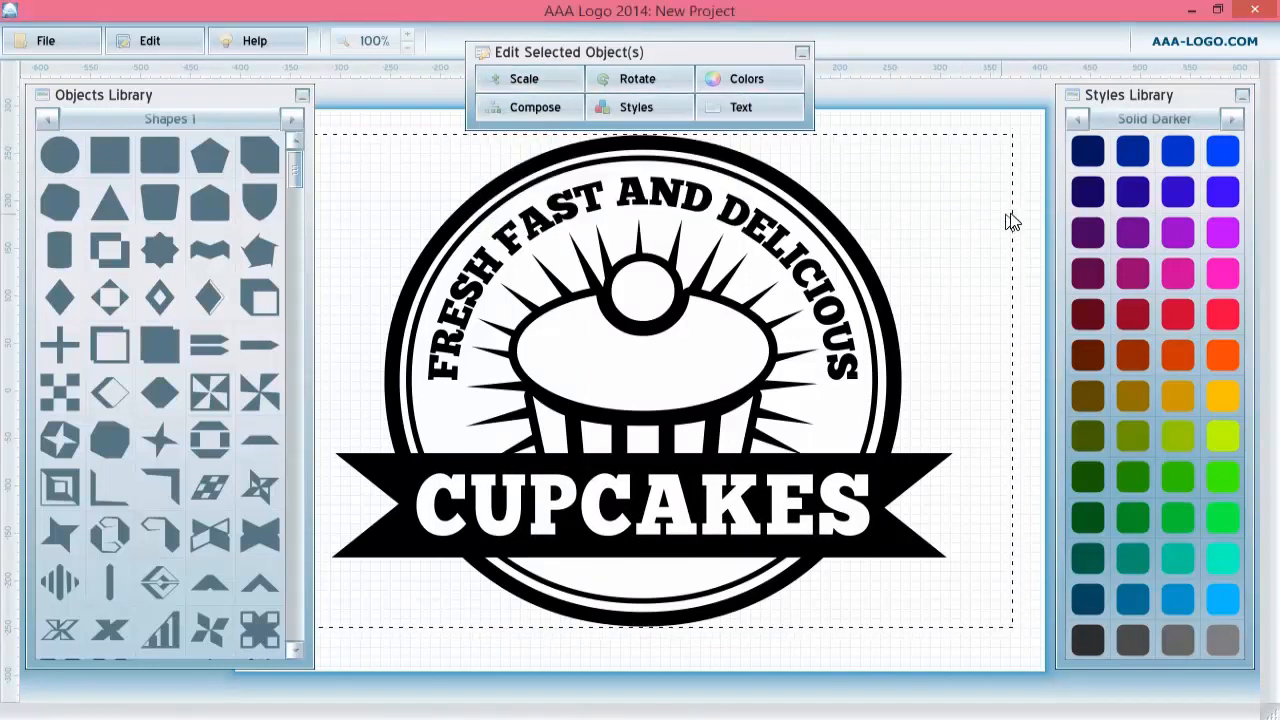
Select the whole badge and scale it proportionally down to 74%.
click(1021, 226)
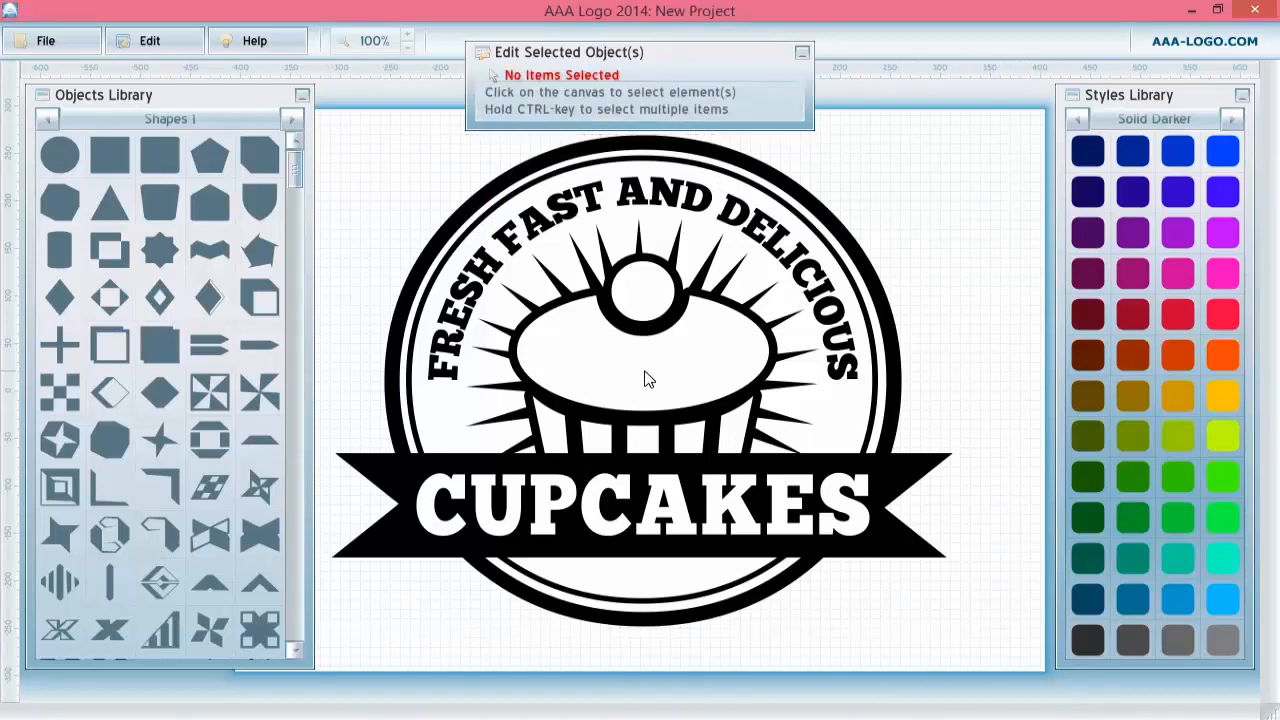
click(647, 378)
click(1014, 223)
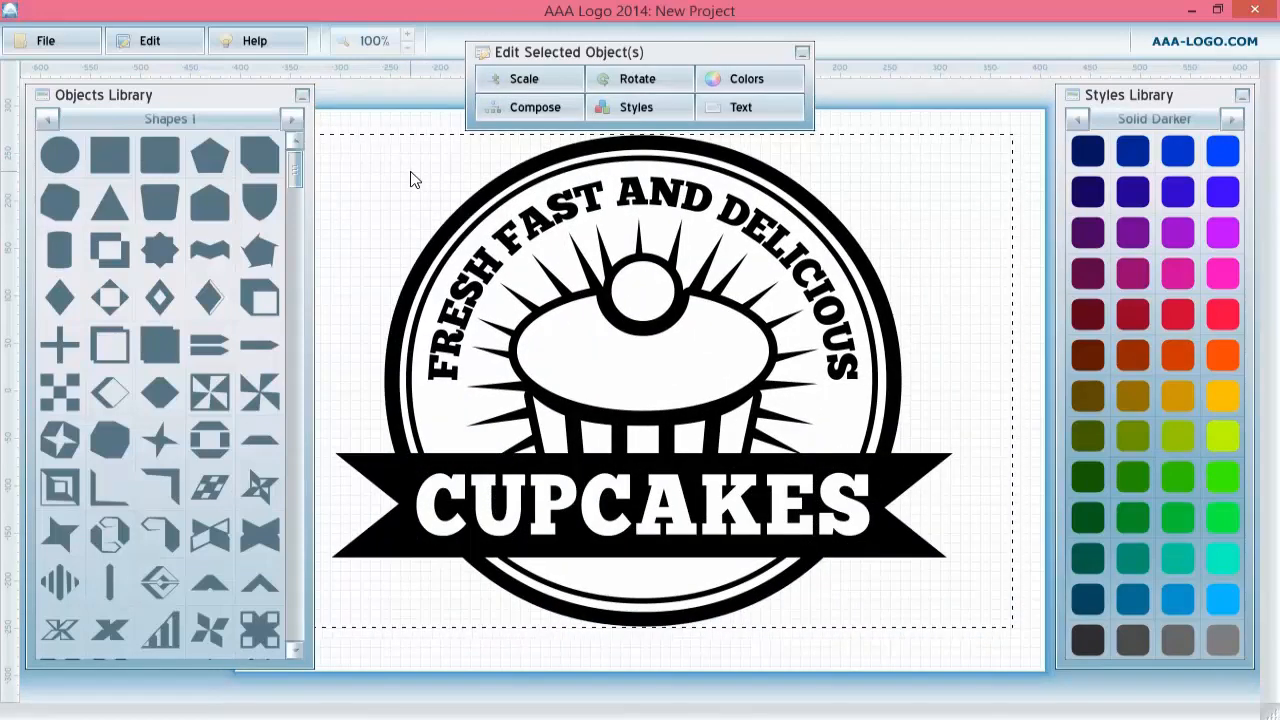
click(1034, 157)
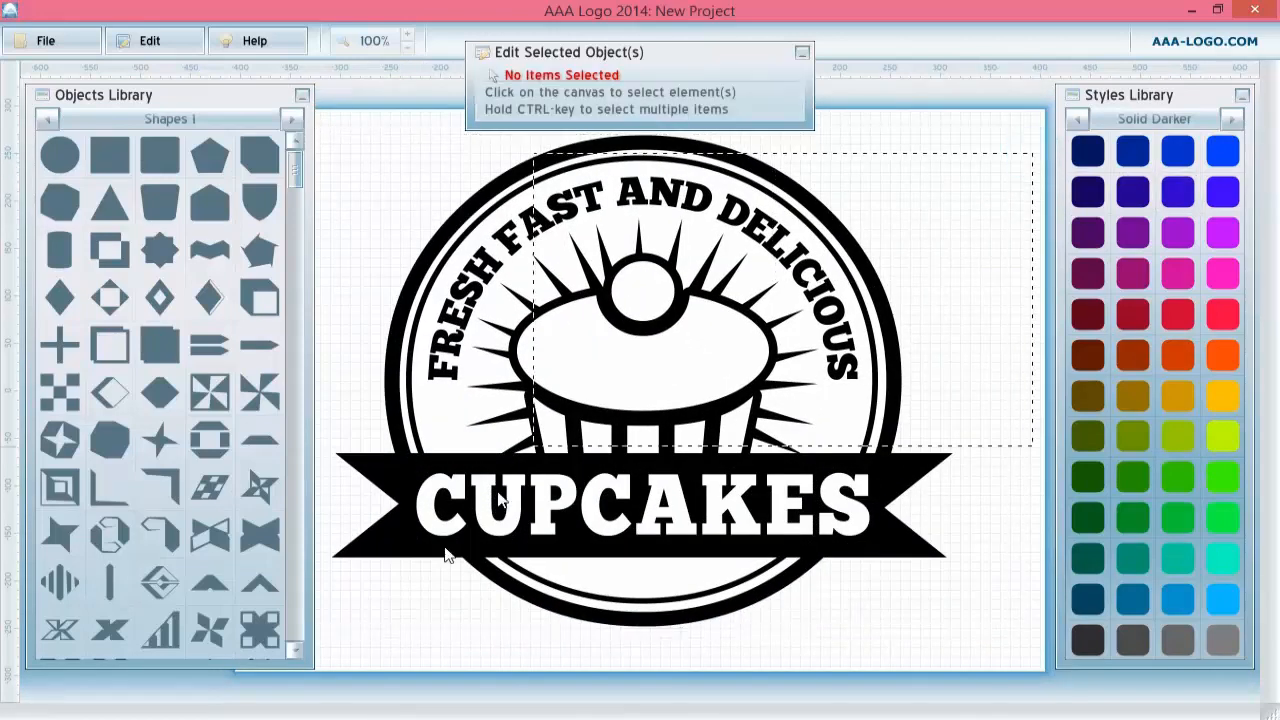
drag(350, 611, 320, 643)
right_click(484, 440)
click(538, 540)
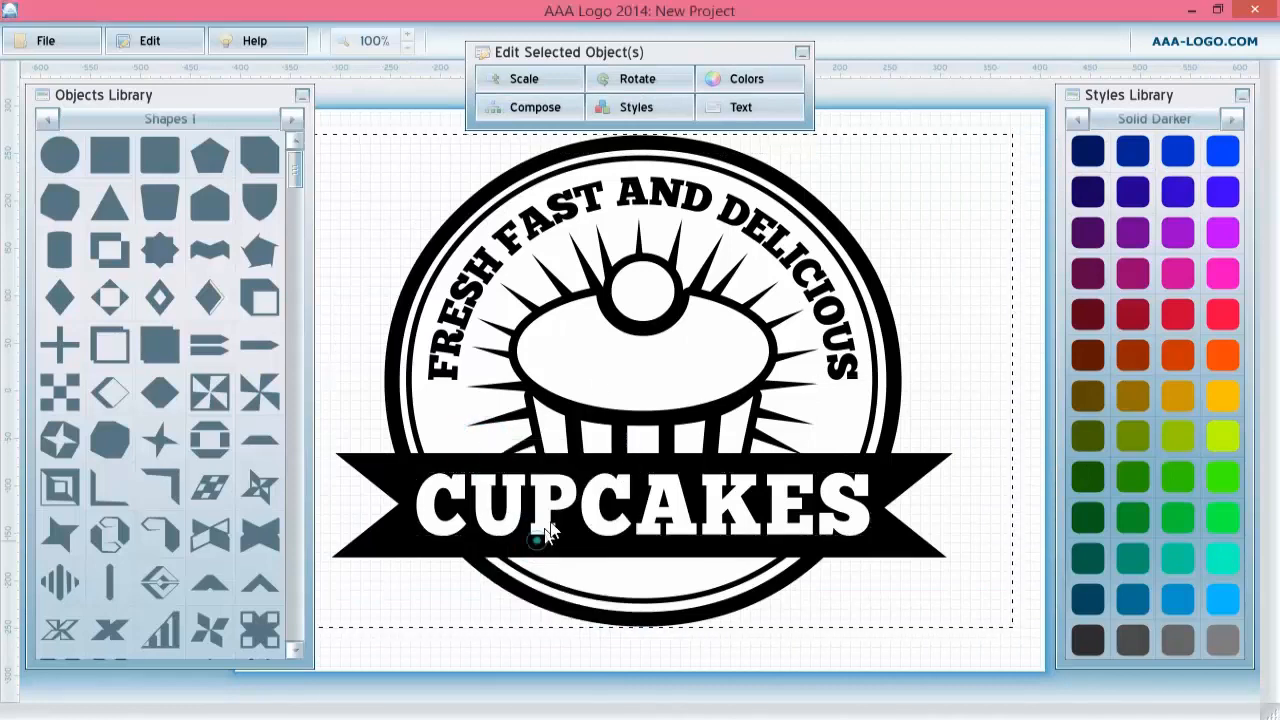
click(518, 78)
drag(600, 158, 555, 163)
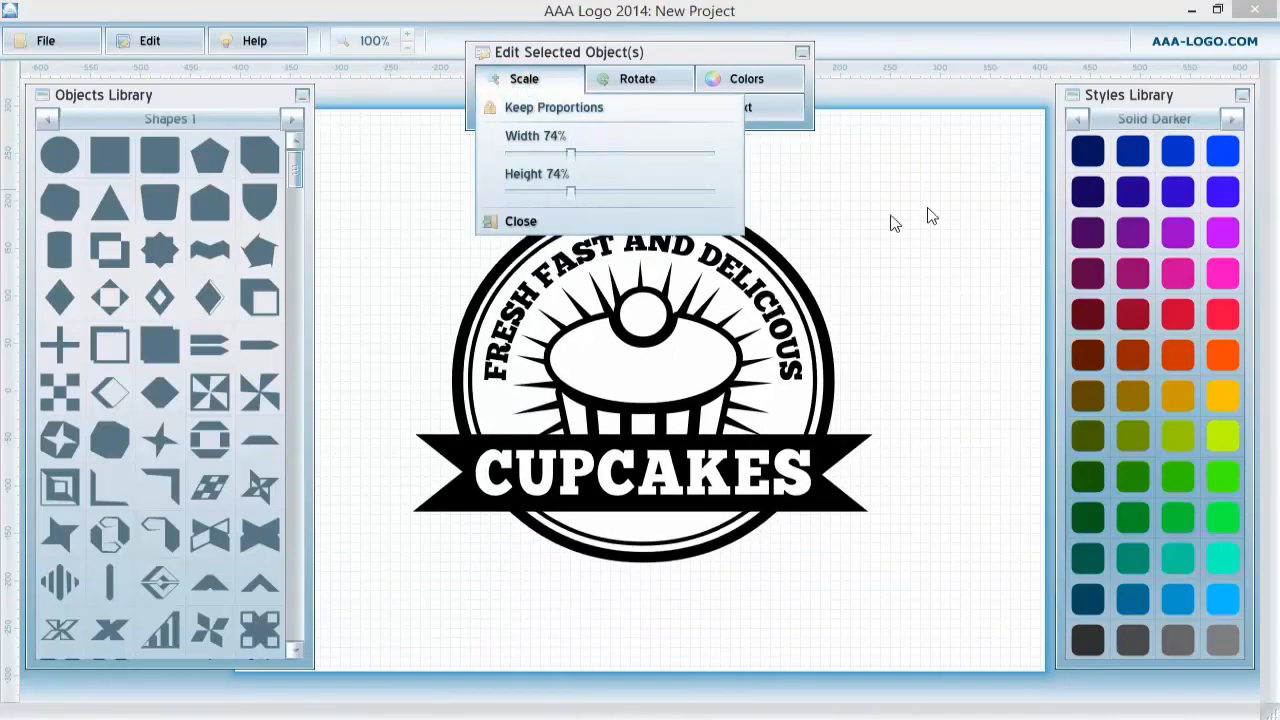
click(955, 205)
Ungroup the badge so its individual elements can be selected.
click(612, 315)
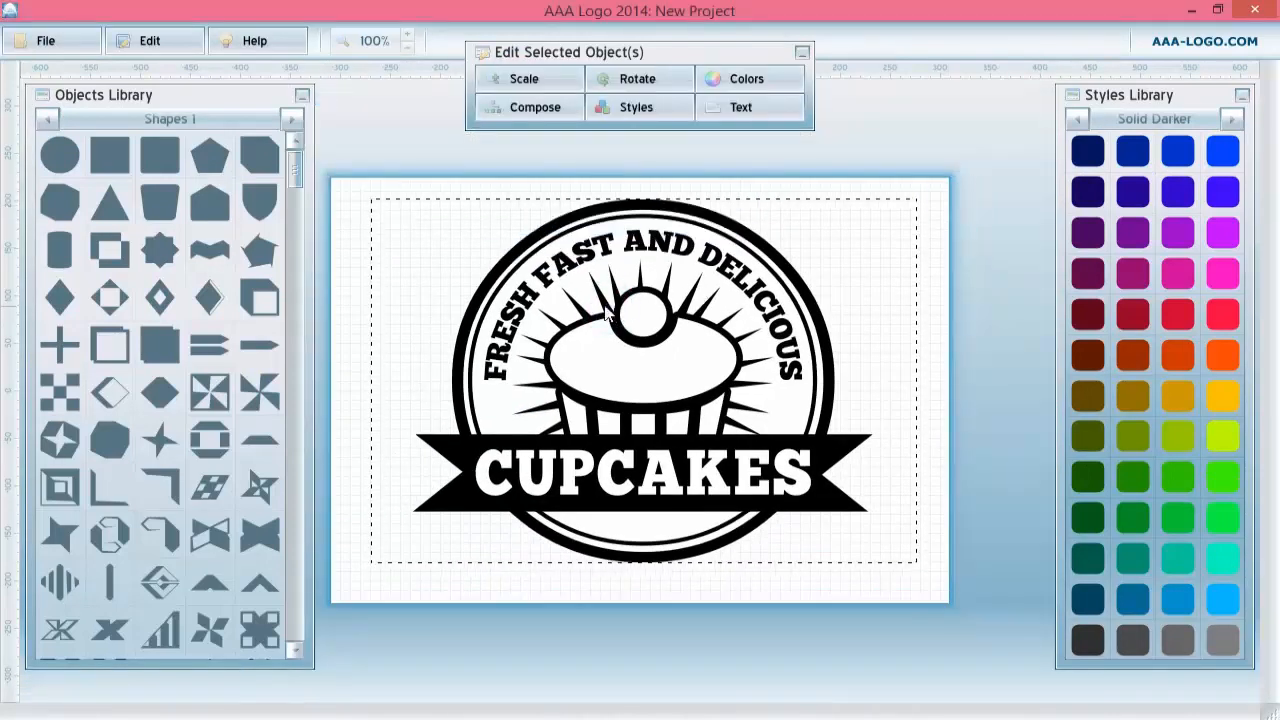
click(360, 160)
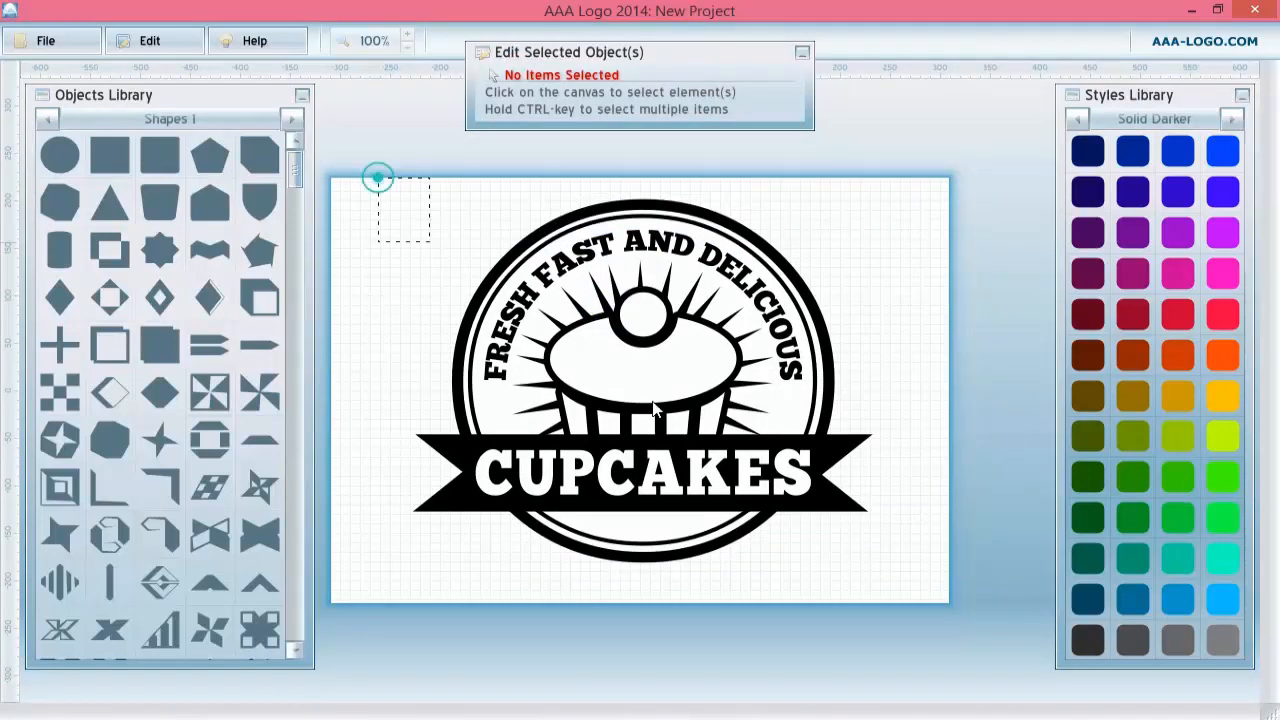
drag(653, 408, 831, 526)
right_click(651, 355)
click(690, 454)
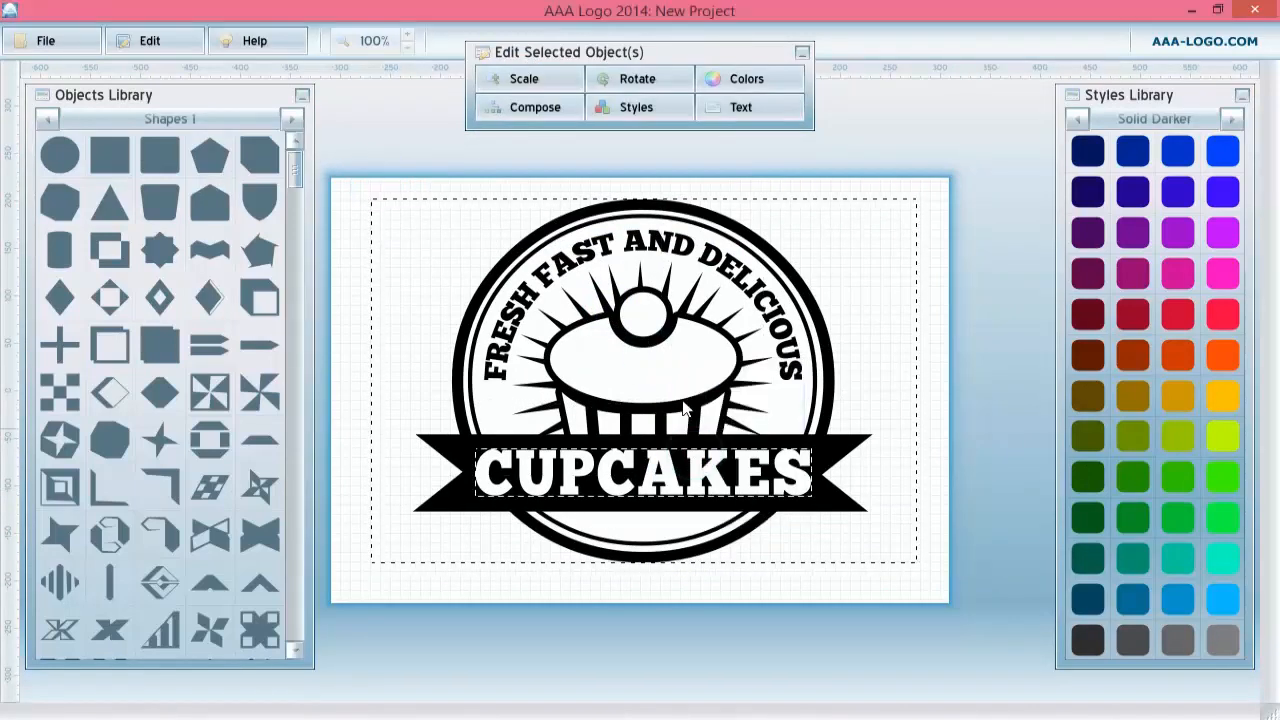
right_click(664, 362)
click(702, 476)
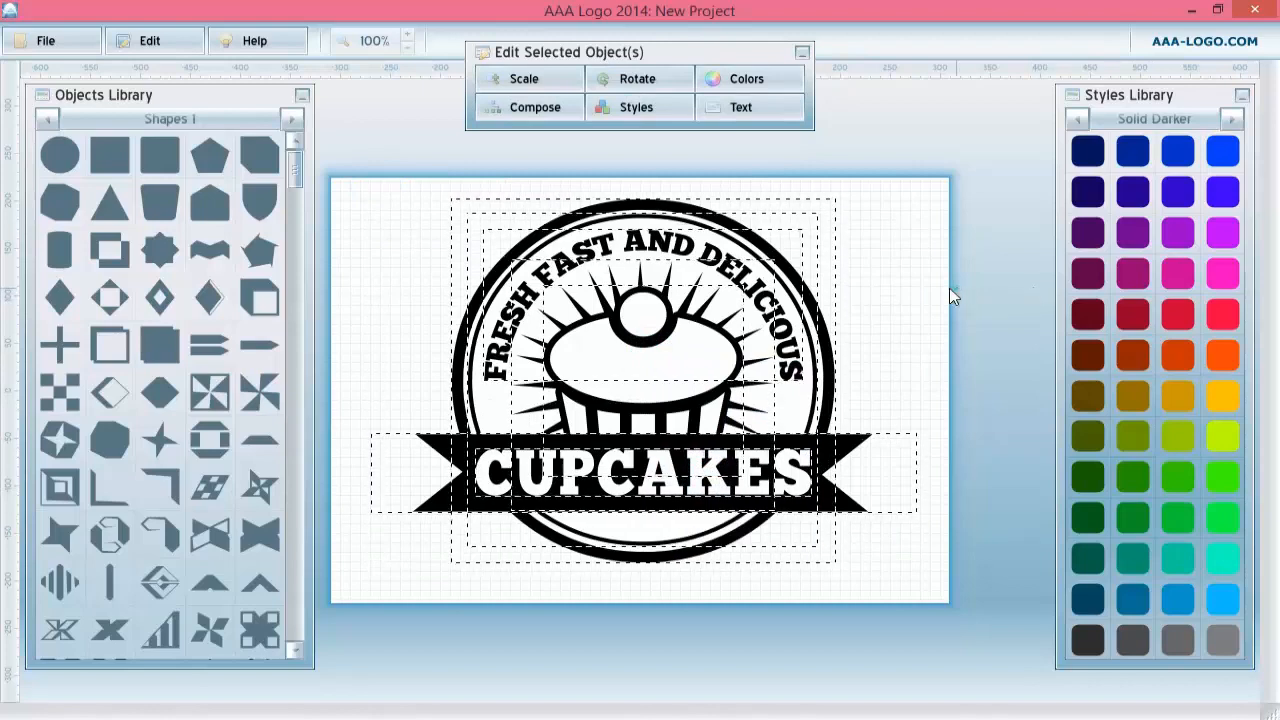
Rotate the black starburst behind the cupcake to 7.
click(697, 305)
click(703, 314)
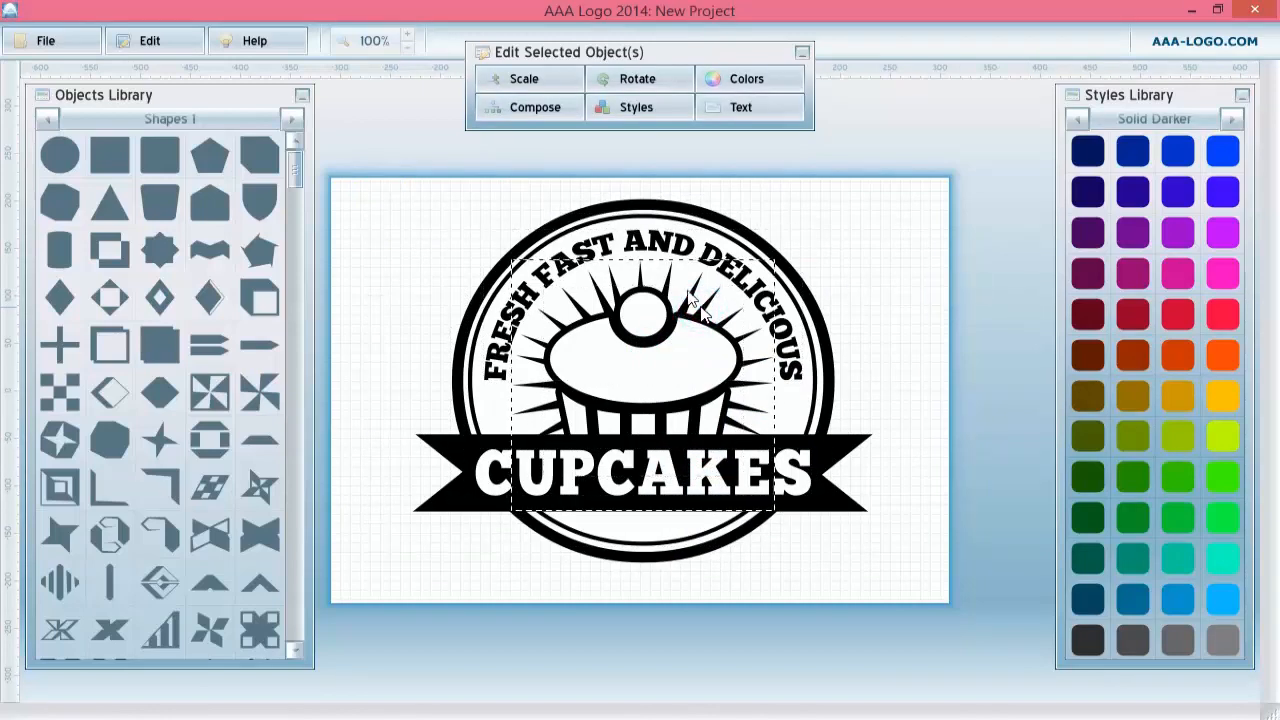
click(518, 84)
right_click(708, 298)
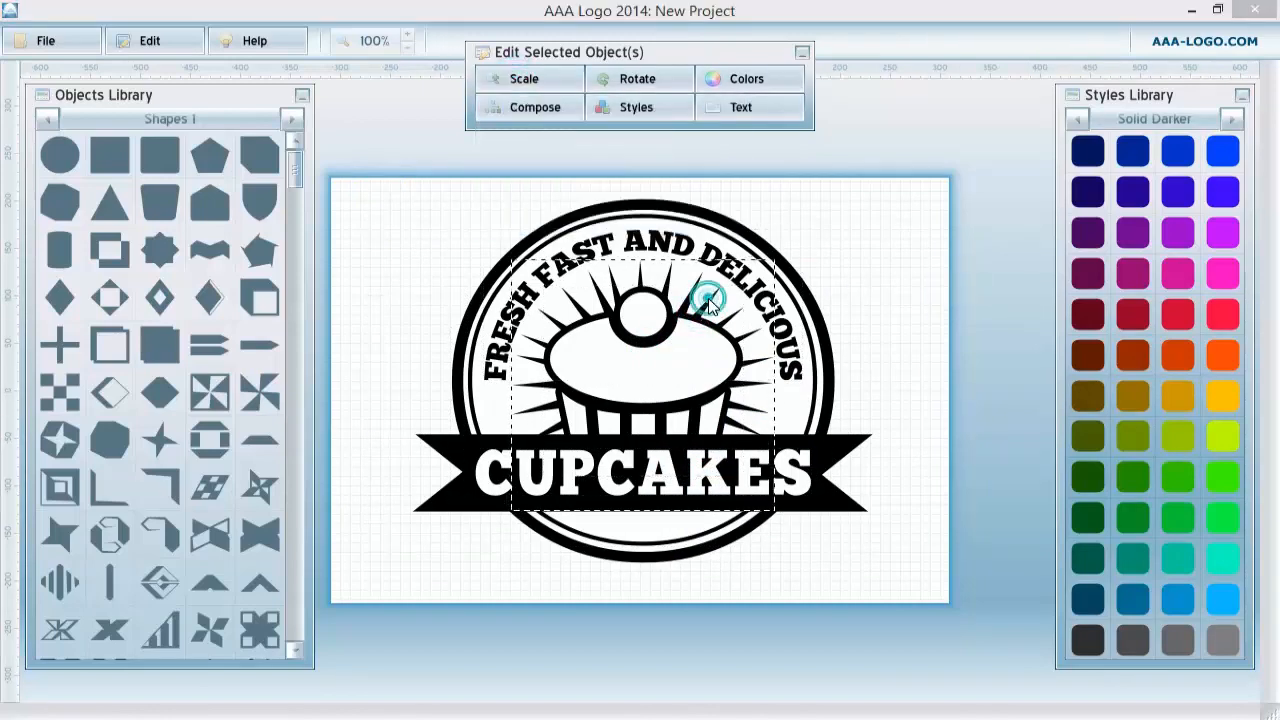
click(759, 343)
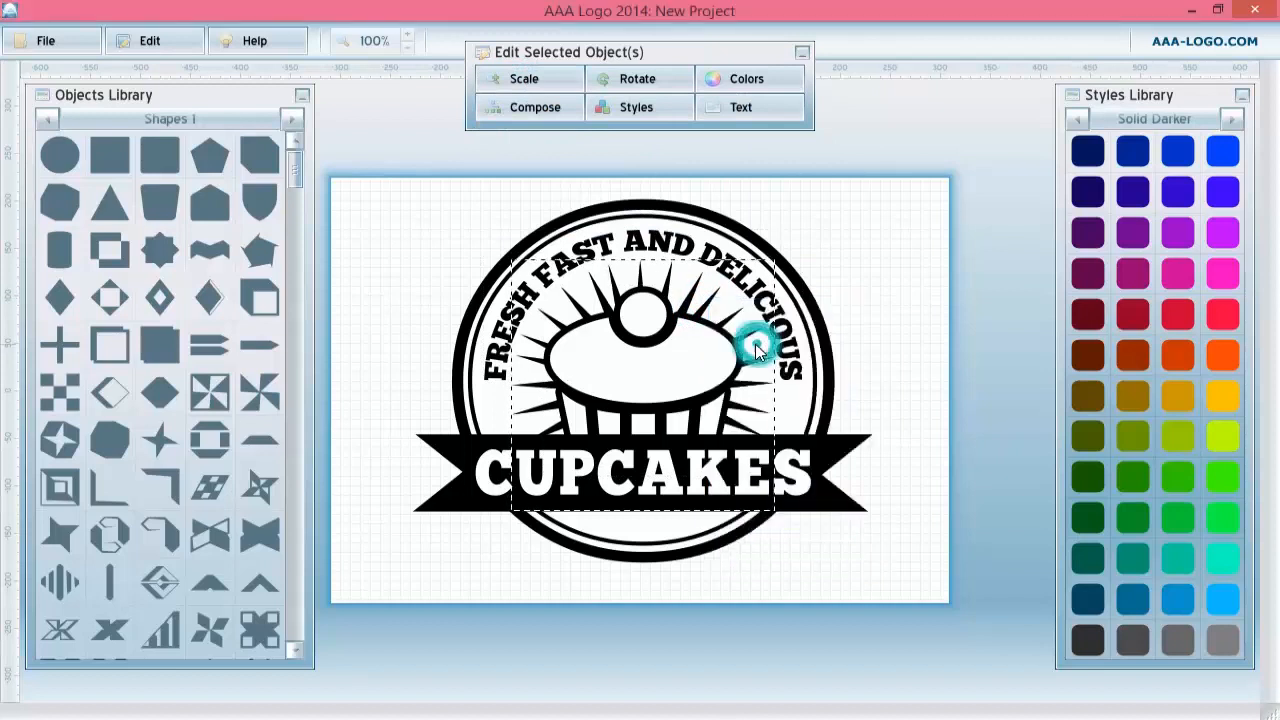
click(524, 79)
click(632, 80)
drag(718, 126, 720, 126)
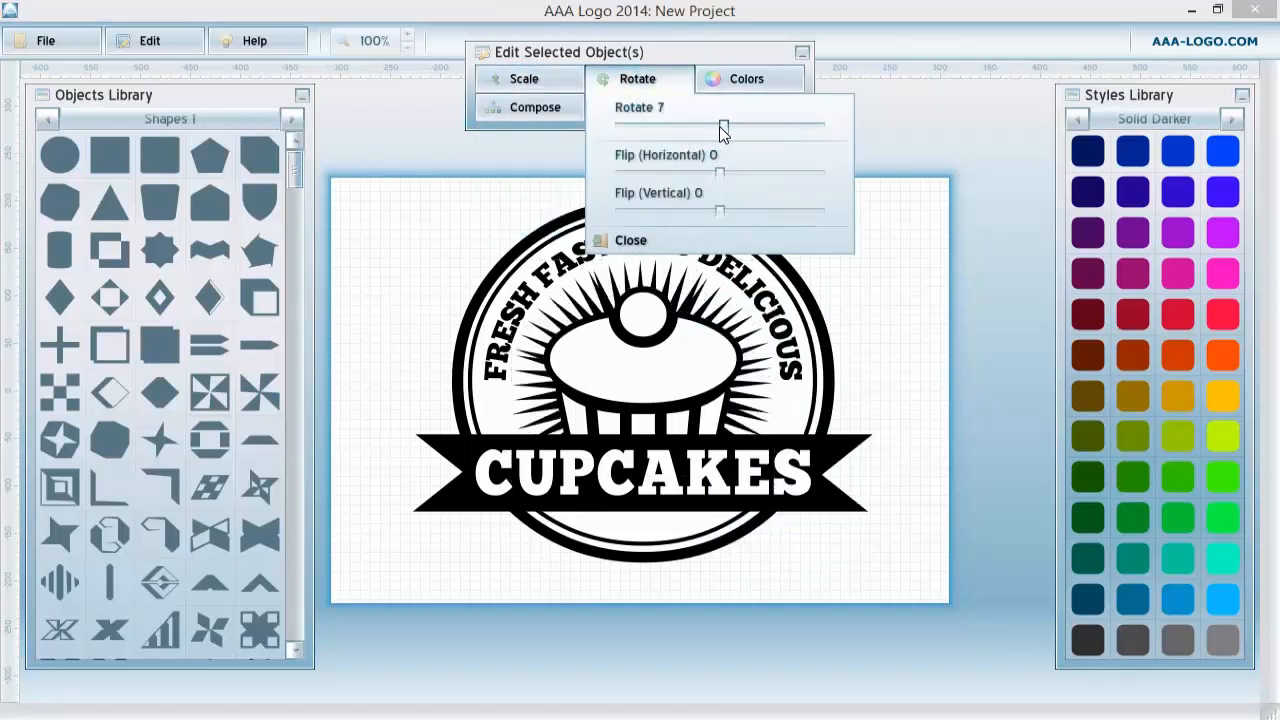
click(921, 313)
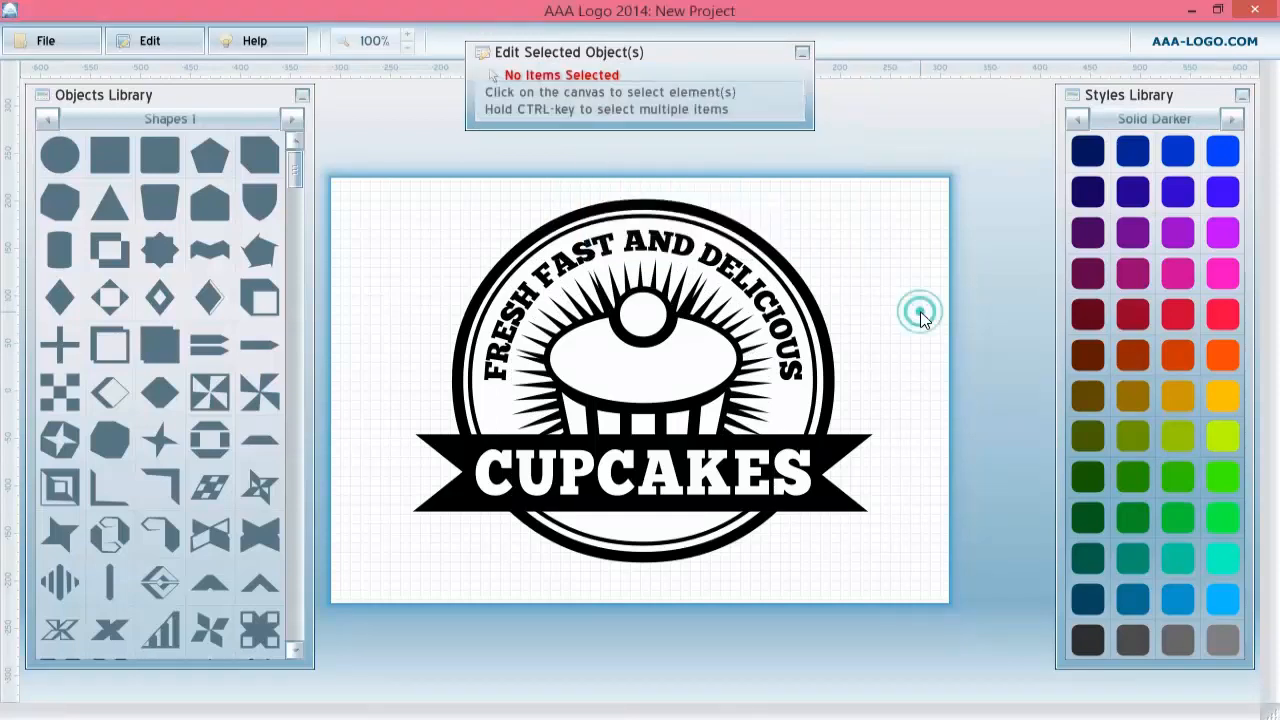
Select all the badge elements and group them together.
click(638, 395)
drag(348, 181, 910, 552)
right_click(589, 331)
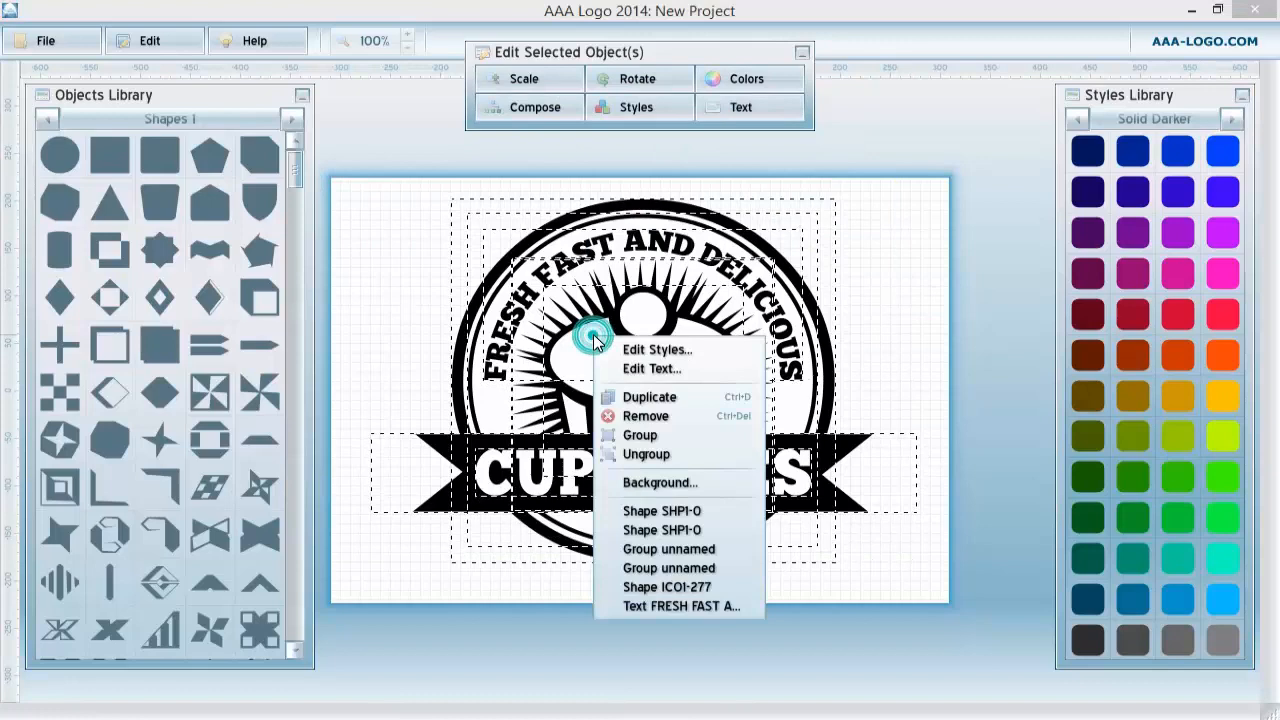
click(634, 434)
click(919, 237)
click(382, 199)
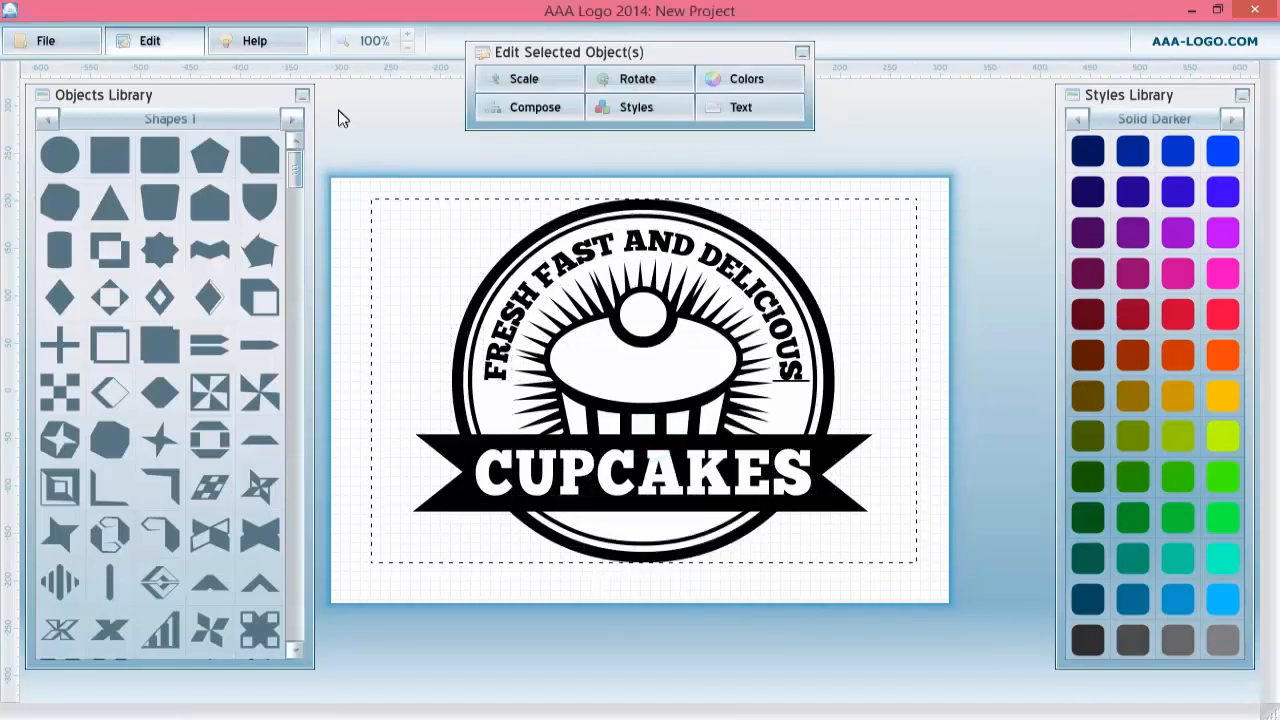
Set the image options to a fixed canvas with a Transparent background and 600 dpi resolution.
click(64, 40)
right_click(342, 210)
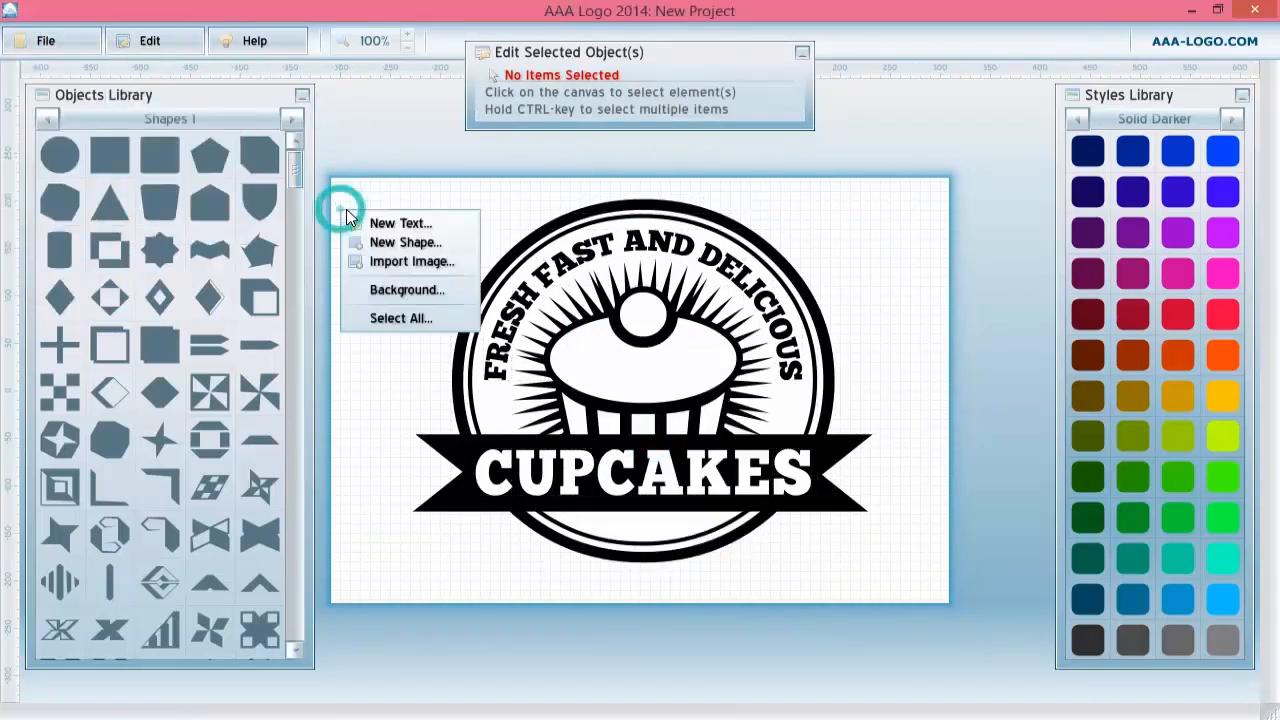
click(394, 287)
click(531, 294)
click(735, 312)
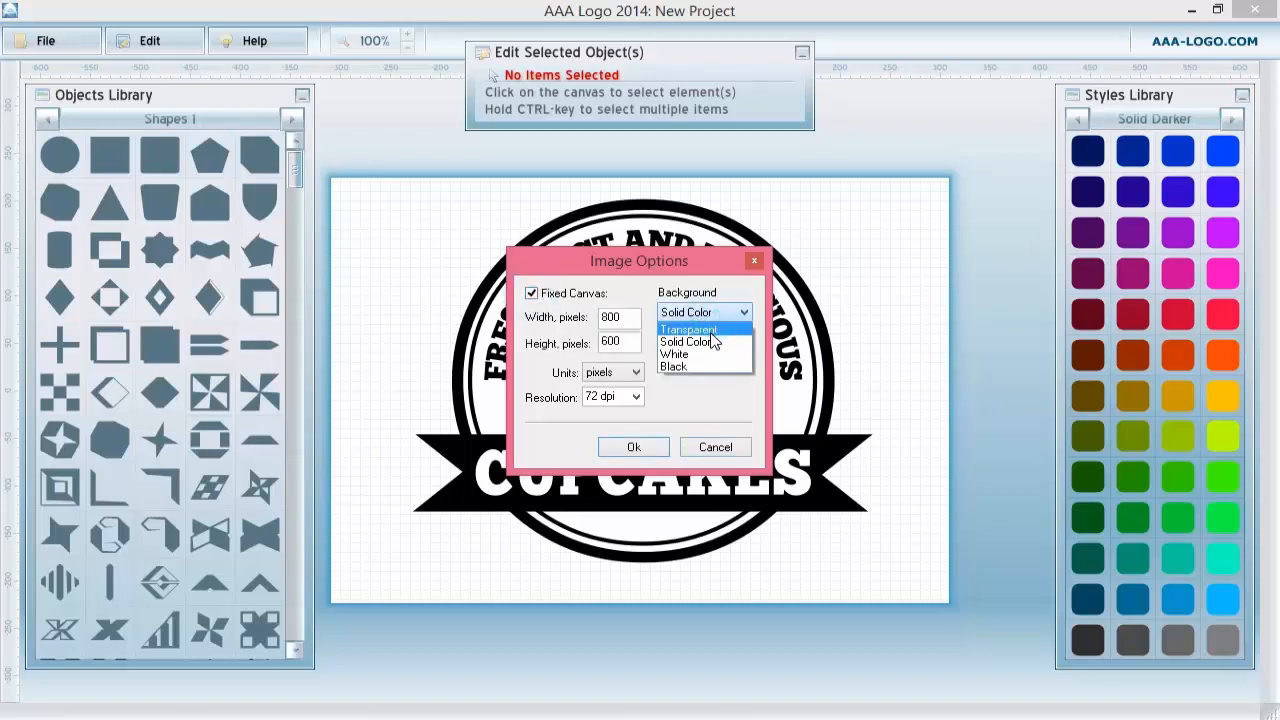
click(712, 338)
click(637, 400)
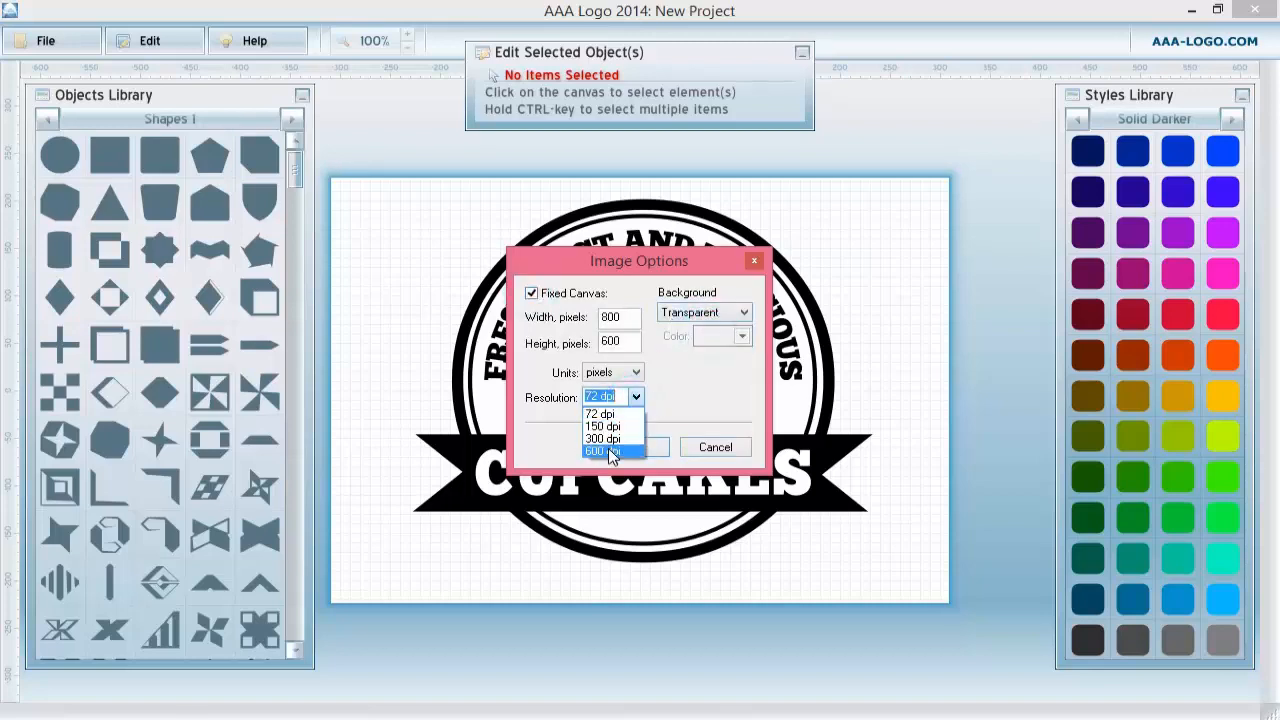
click(612, 448)
click(624, 446)
click(628, 430)
Scale the grouped badge up proportionally so it fills the transparent canvas.
click(524, 78)
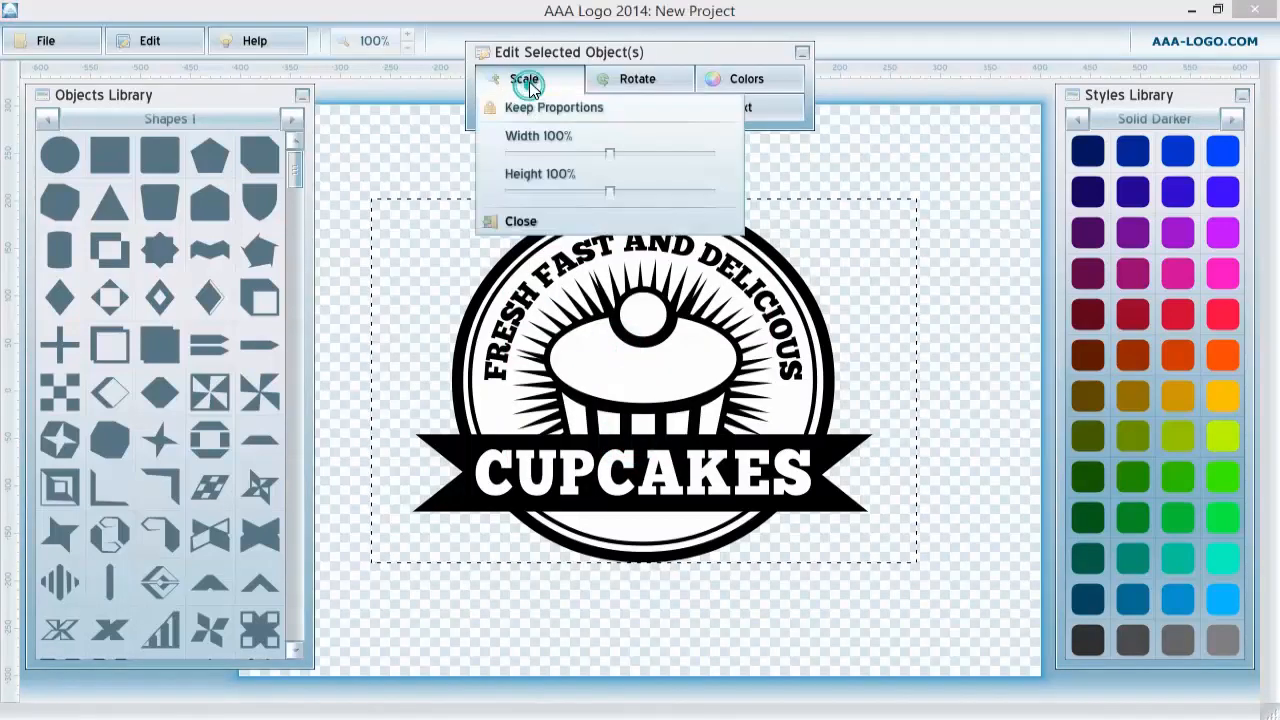
drag(608, 156, 637, 163)
click(866, 150)
click(802, 52)
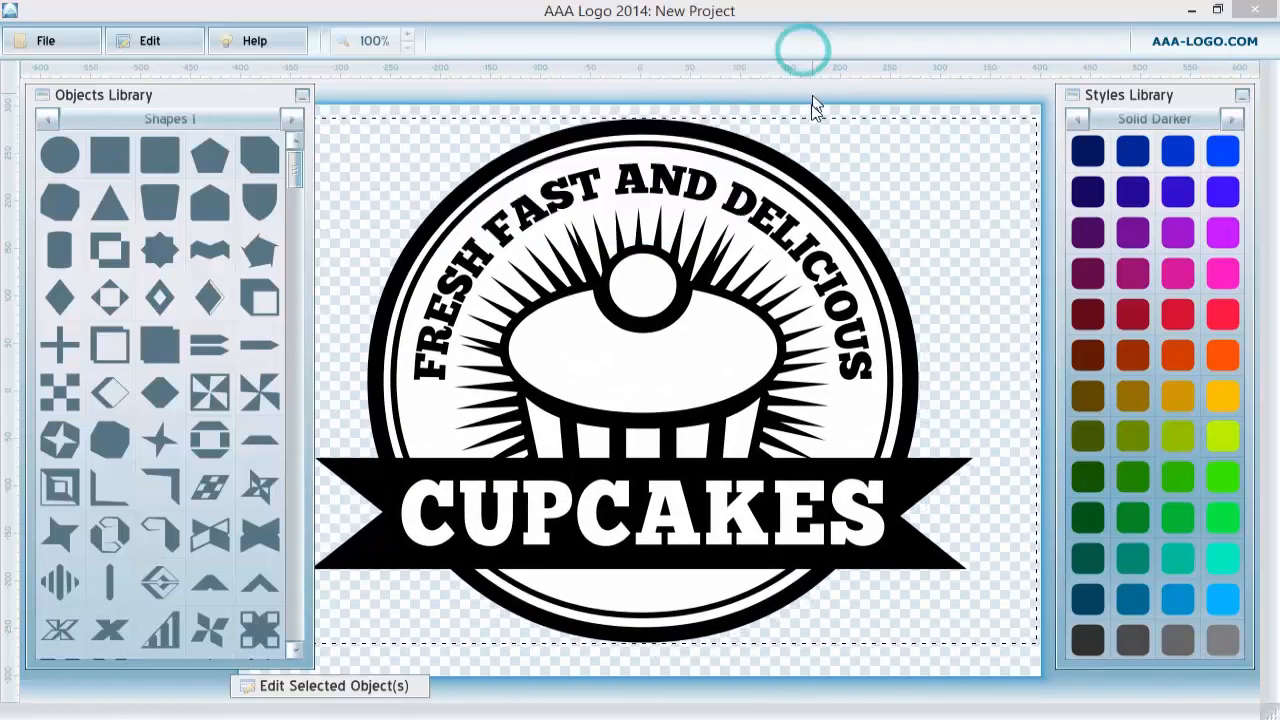
click(808, 106)
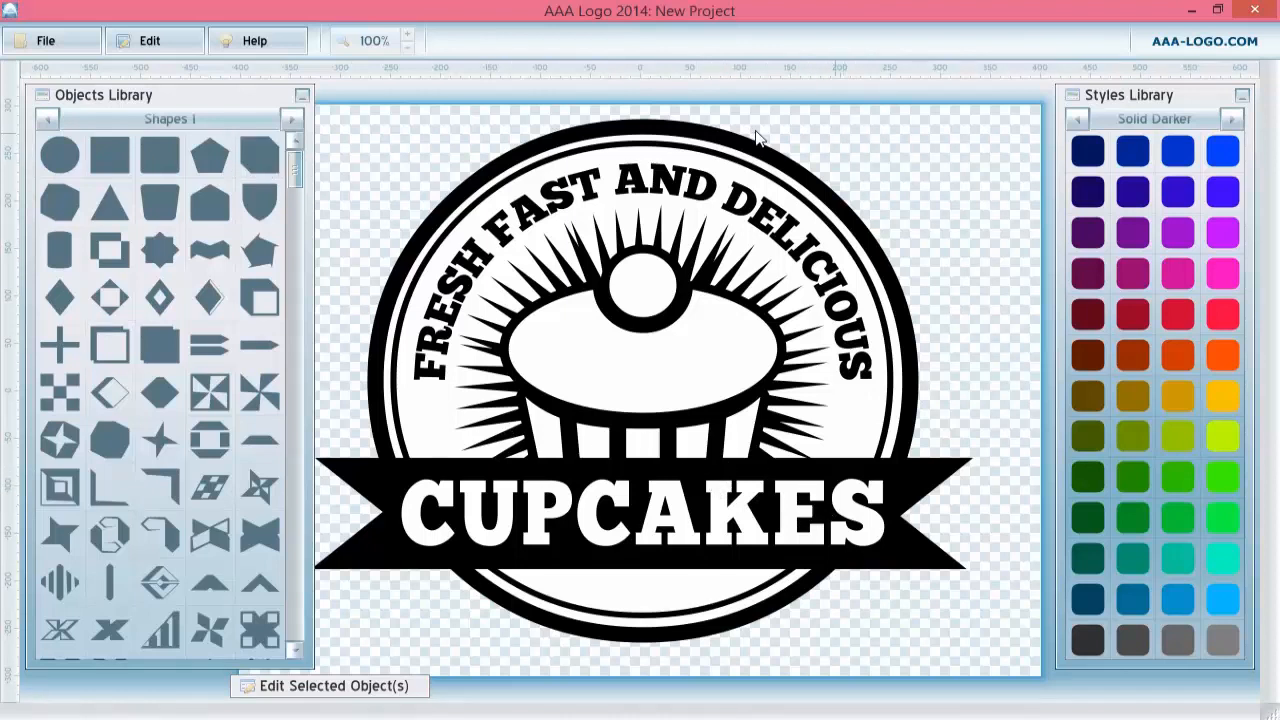
Save the logo as a PNG image named LOGO in the new folder.
click(45, 40)
click(233, 174)
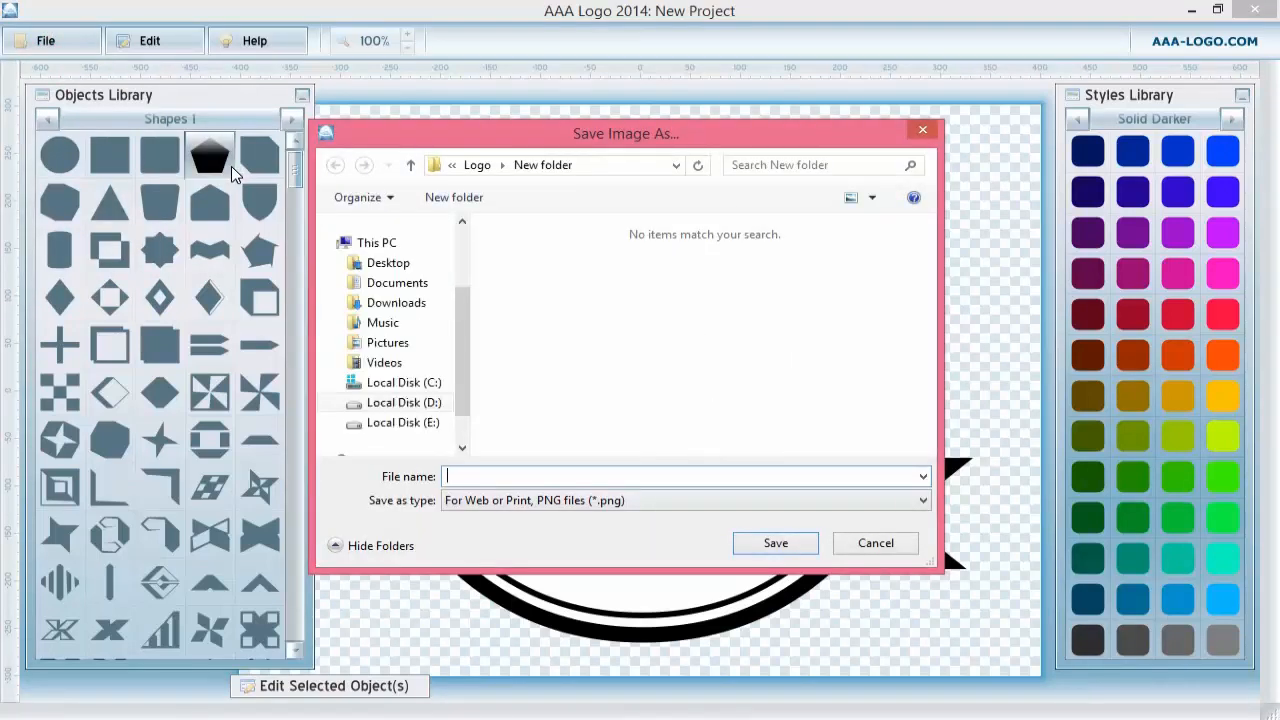
text(LOGO)
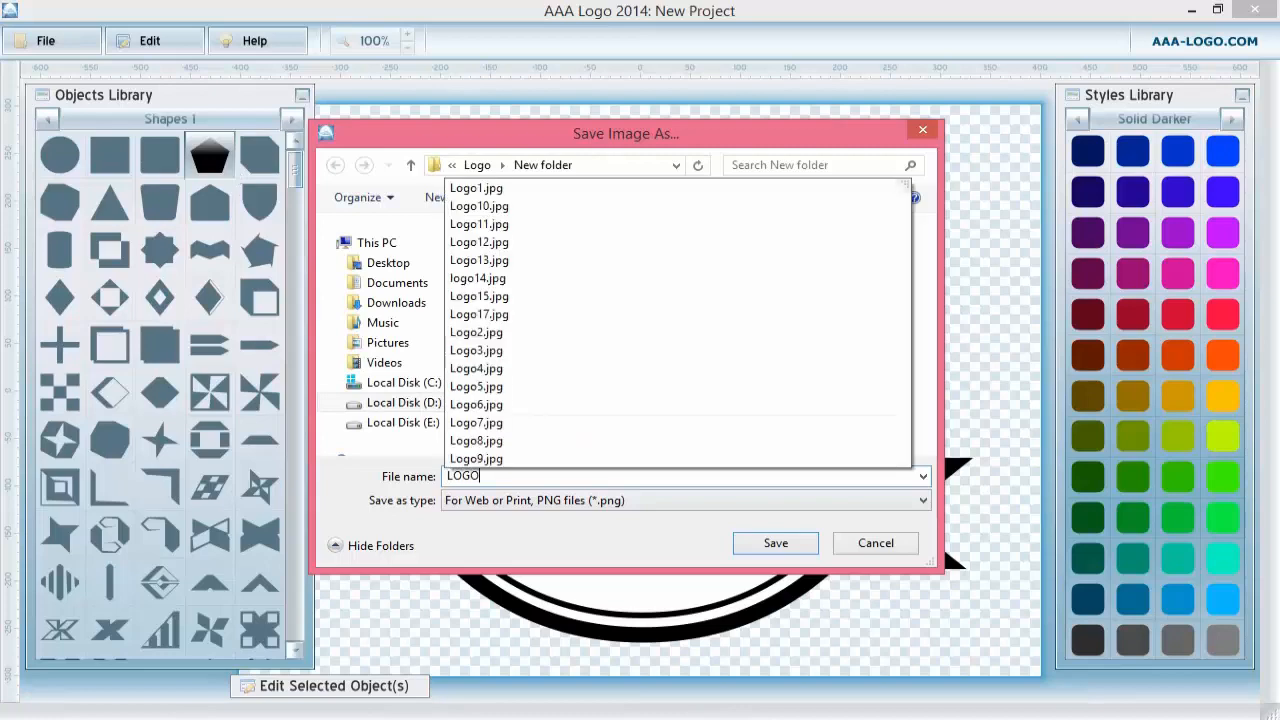
click(681, 500)
click(621, 520)
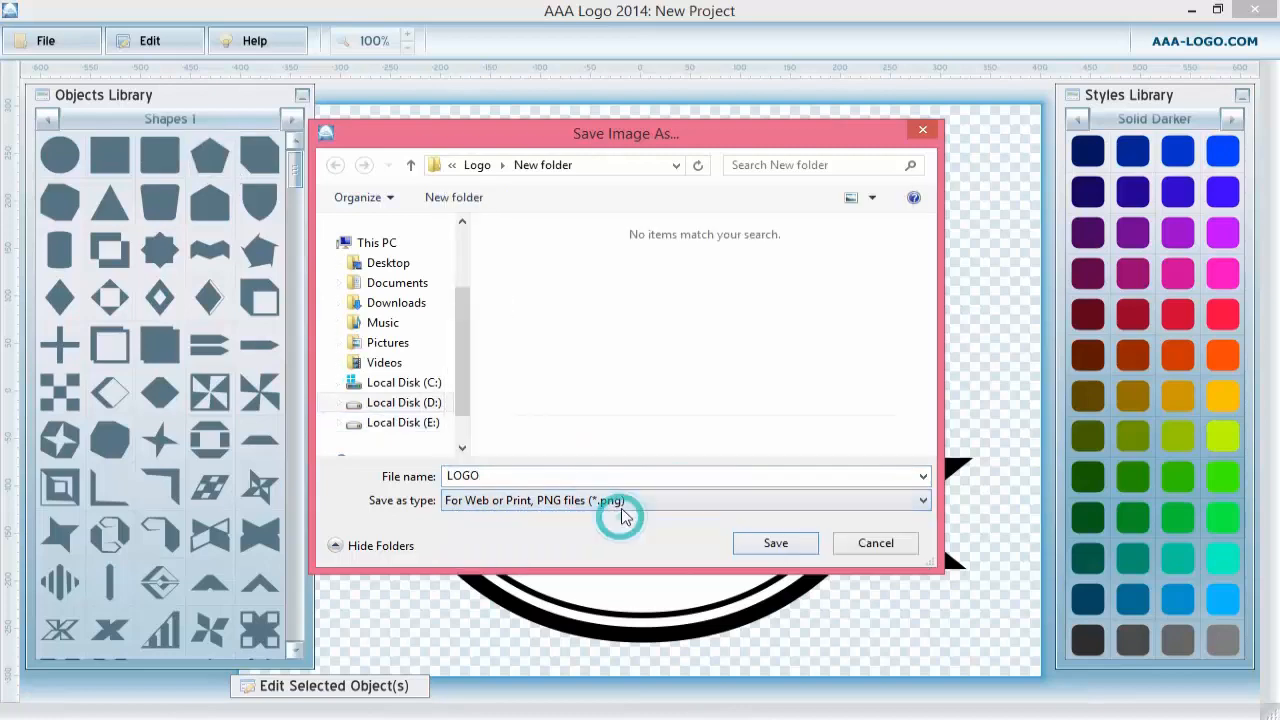
click(773, 543)
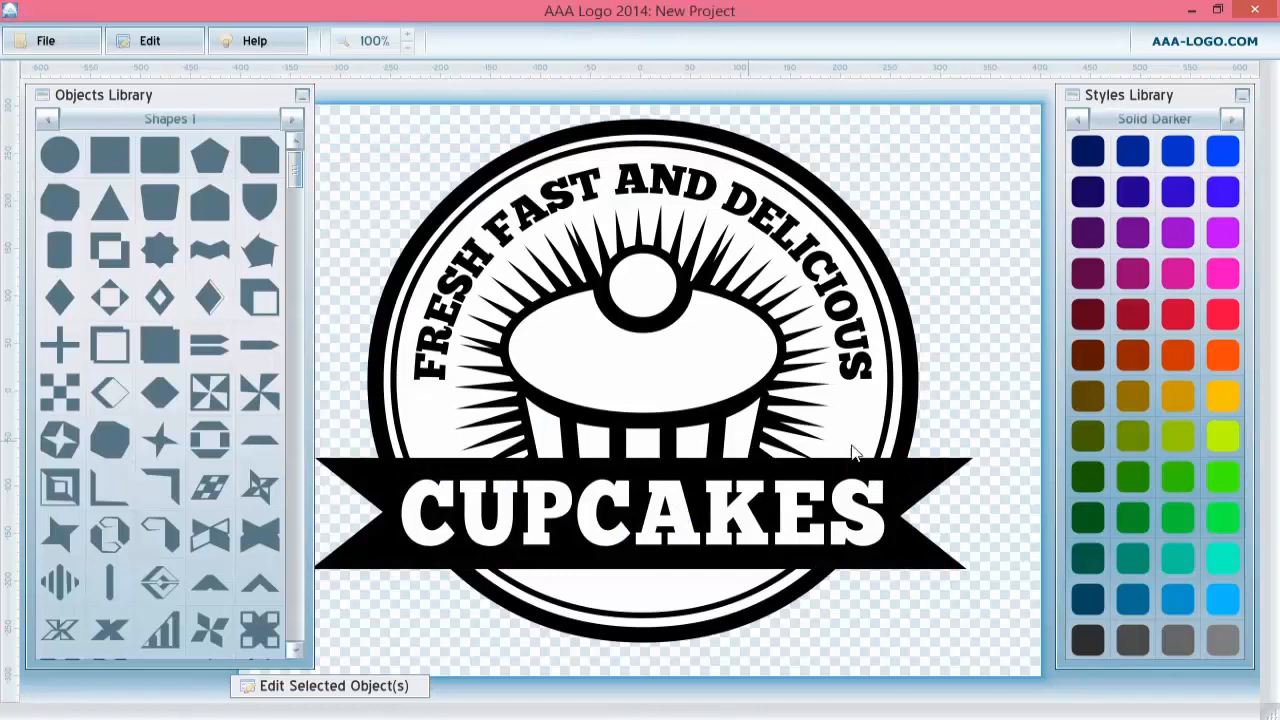